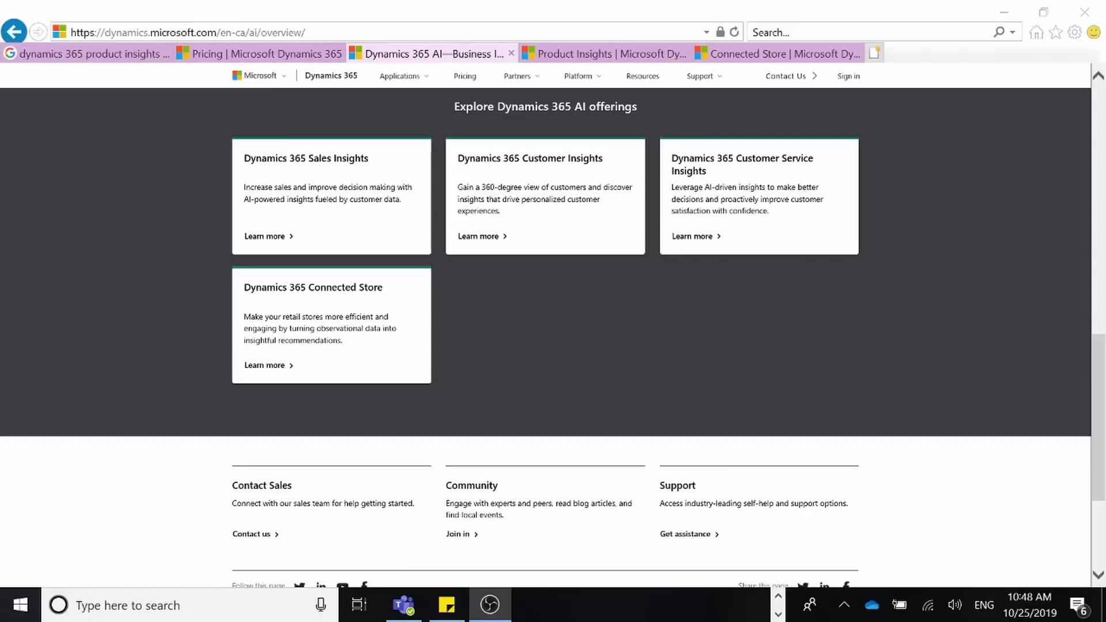
Examine the Dynamics 365 pricing and AI overview pages, and compare the overview page's web address with that of the Product Insights page.
{"action": "left_click", "coordinate": [259, 53]}
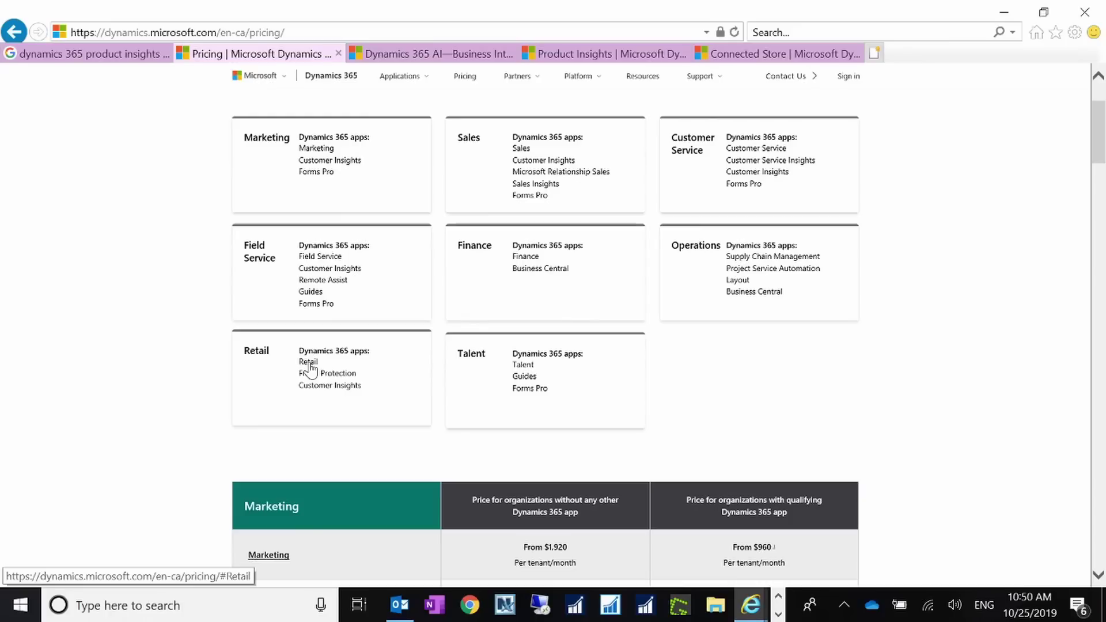
{"action": "left_click", "coordinate": [439, 54]}
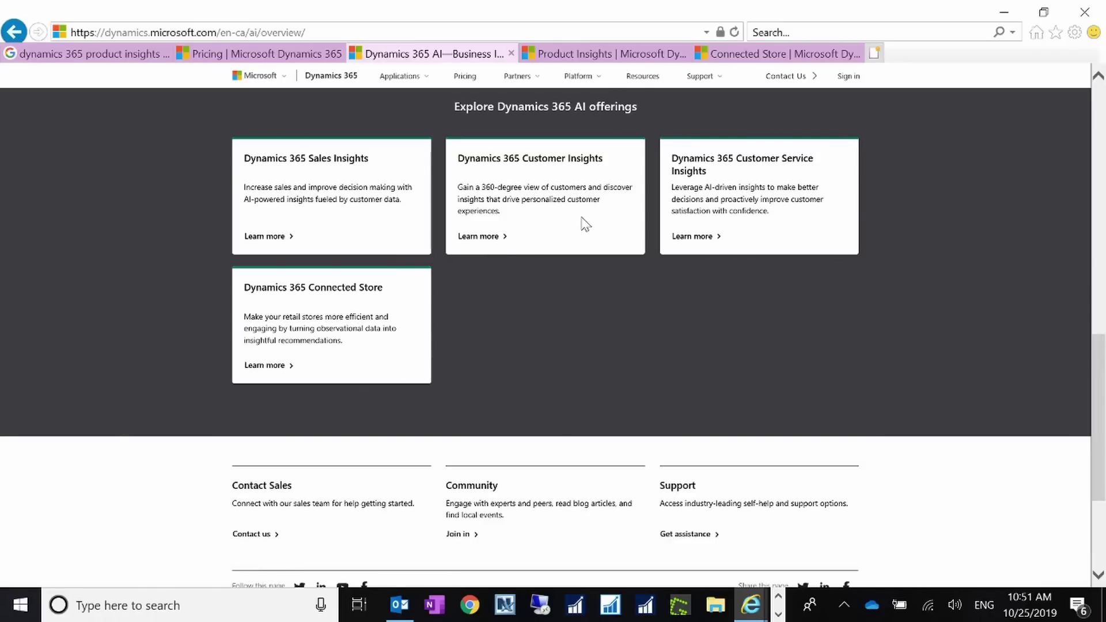
{"action": "left_click_drag", "start_coordinate": [260, 32], "coordinate": [70, 32]}
{"action": "left_click_drag", "start_coordinate": [260, 32], "coordinate": [70, 32]}
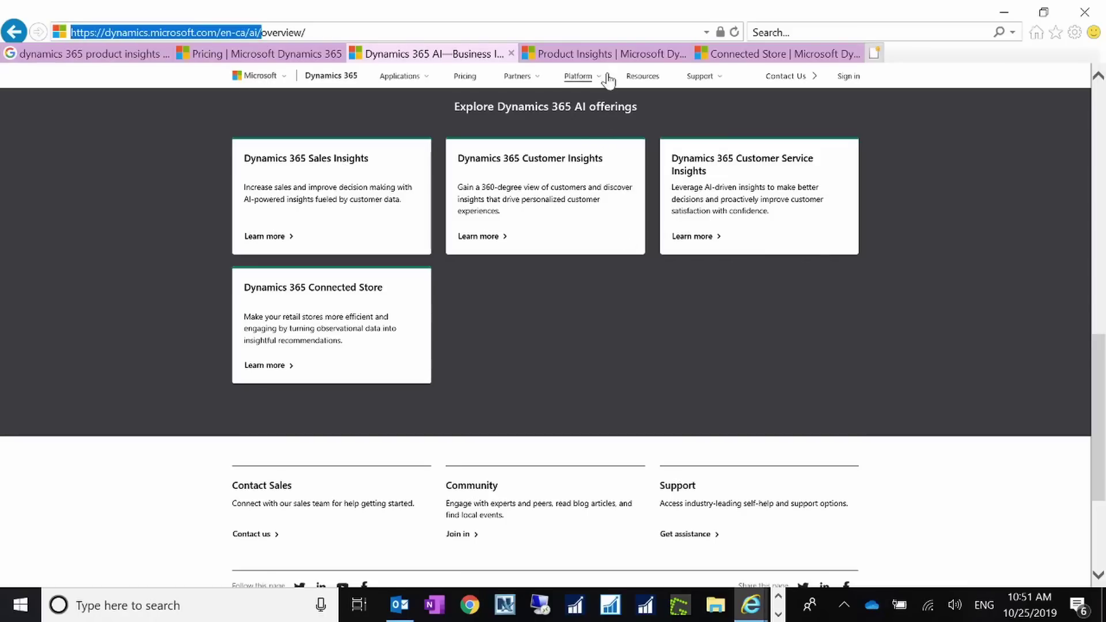
{"action": "left_click", "coordinate": [603, 53]}
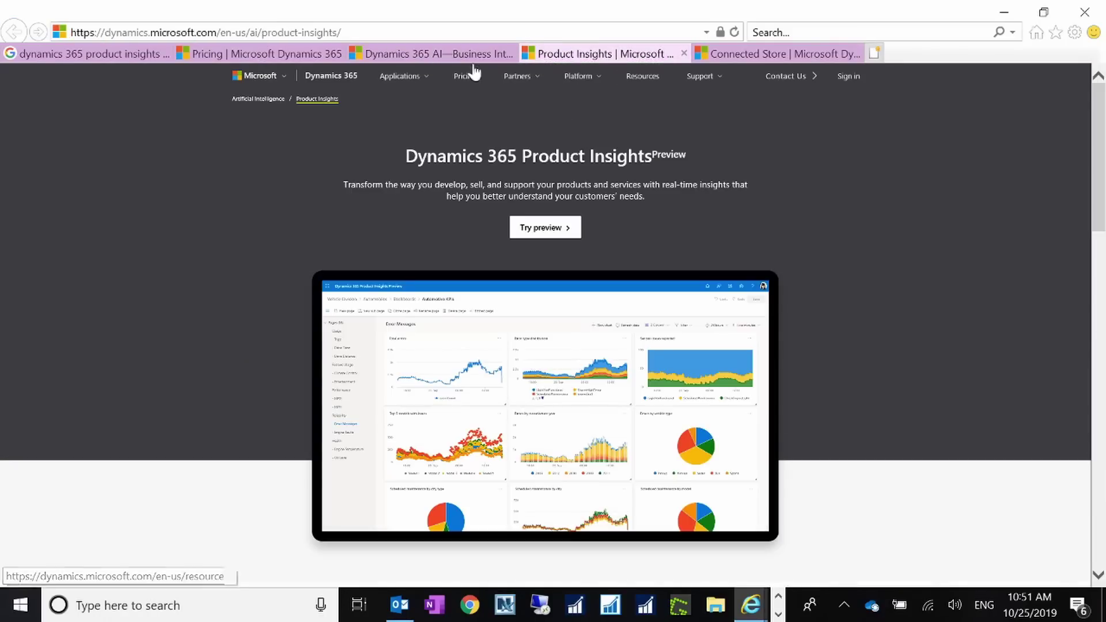
{"action": "left_click", "coordinate": [259, 34]}
{"action": "left_click_drag", "start_coordinate": [259, 33], "coordinate": [76, 34]}
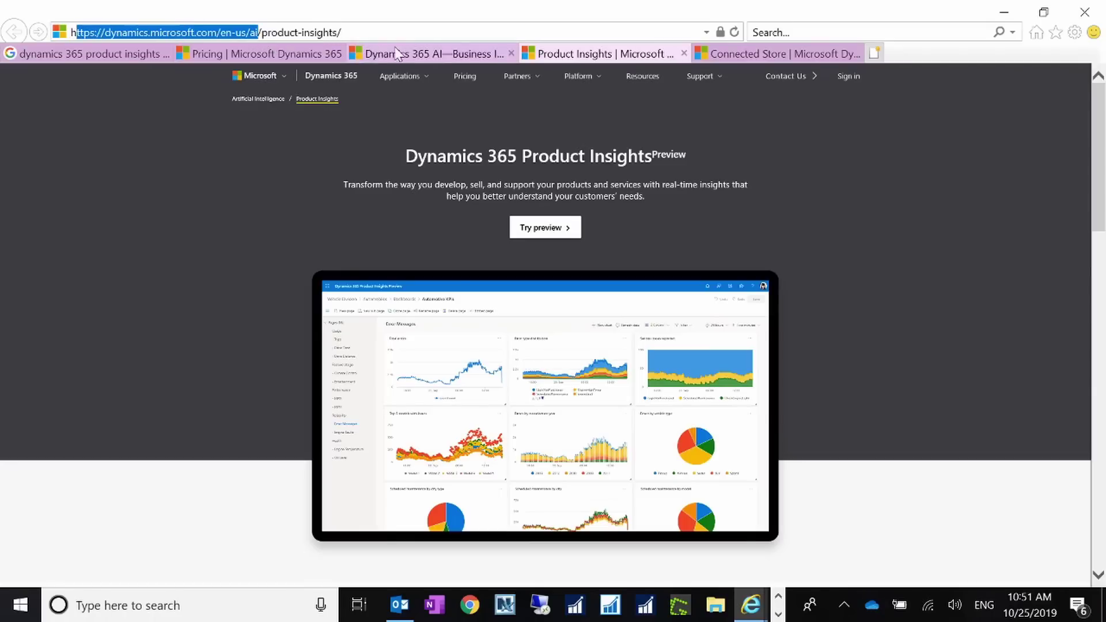
{"action": "left_click", "coordinate": [456, 50]}
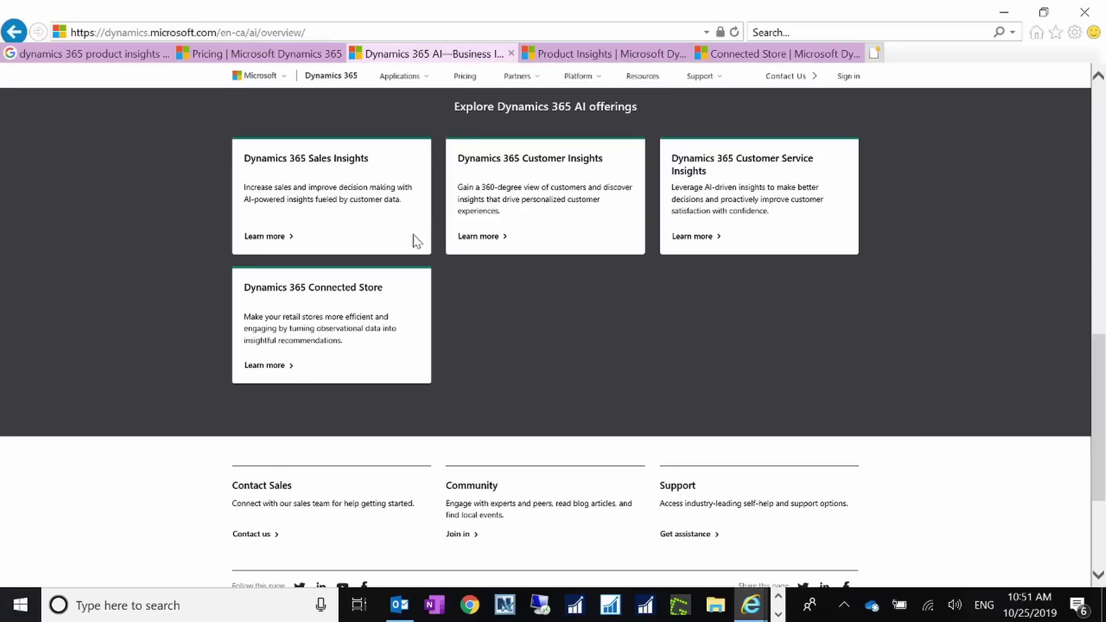
Examine the Product Insights page's content and check it against the AI offerings listed on the Dynamics 365 AI overview page.
{"action": "left_click", "coordinate": [584, 53]}
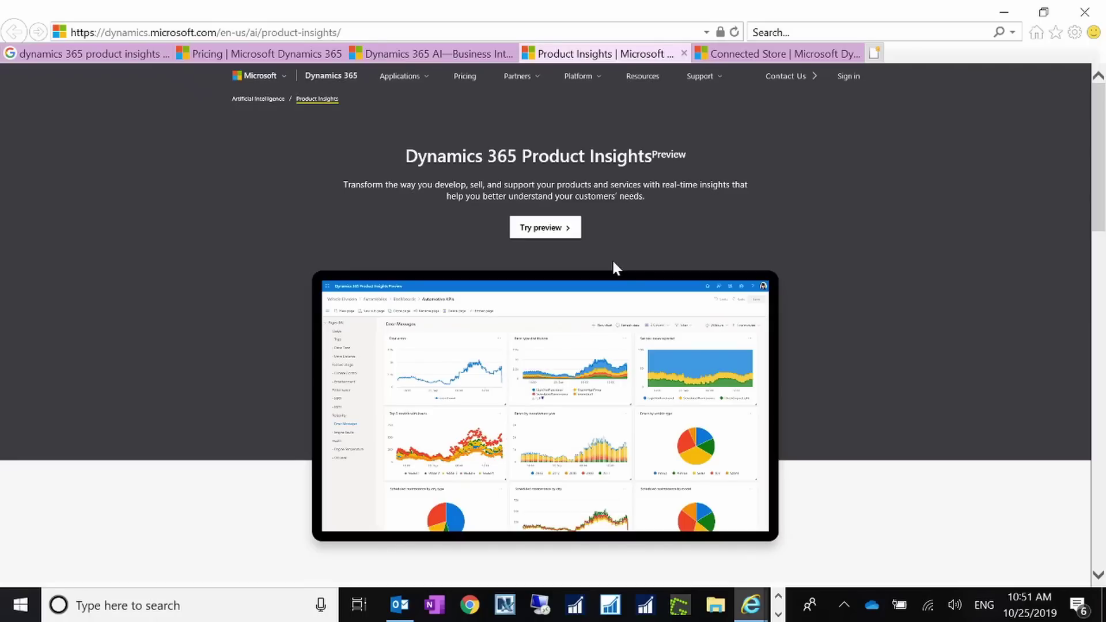
{"action": "scroll", "coordinate": [612, 262], "scroll_direction": "down", "scroll_amount": 6}
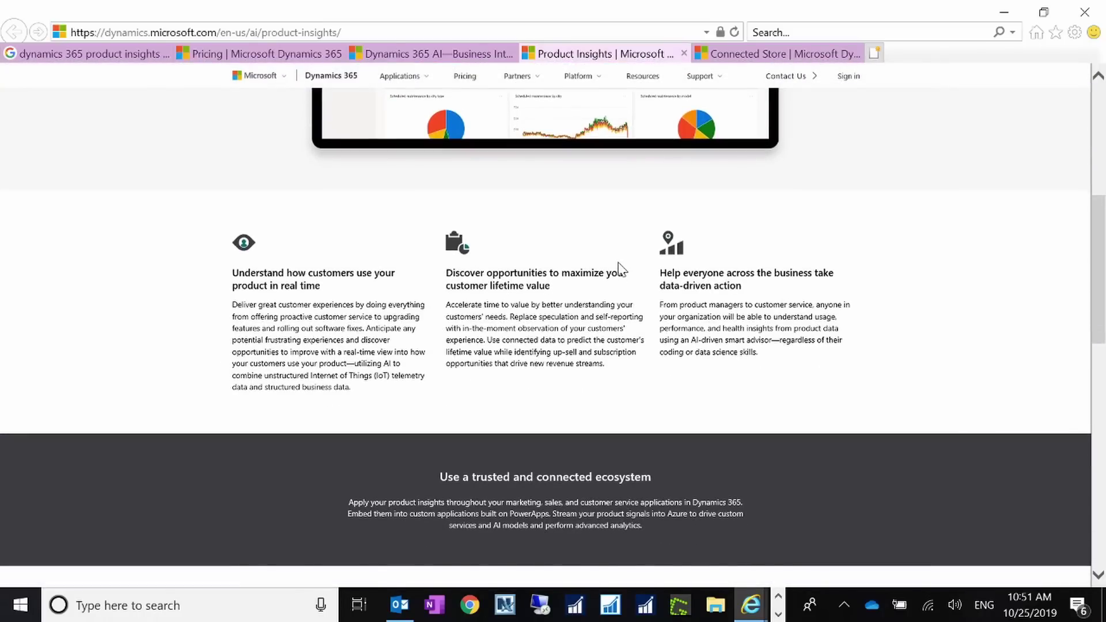
{"action": "scroll", "coordinate": [611, 254], "scroll_direction": "up", "scroll_amount": 5}
{"action": "left_click", "coordinate": [457, 53]}
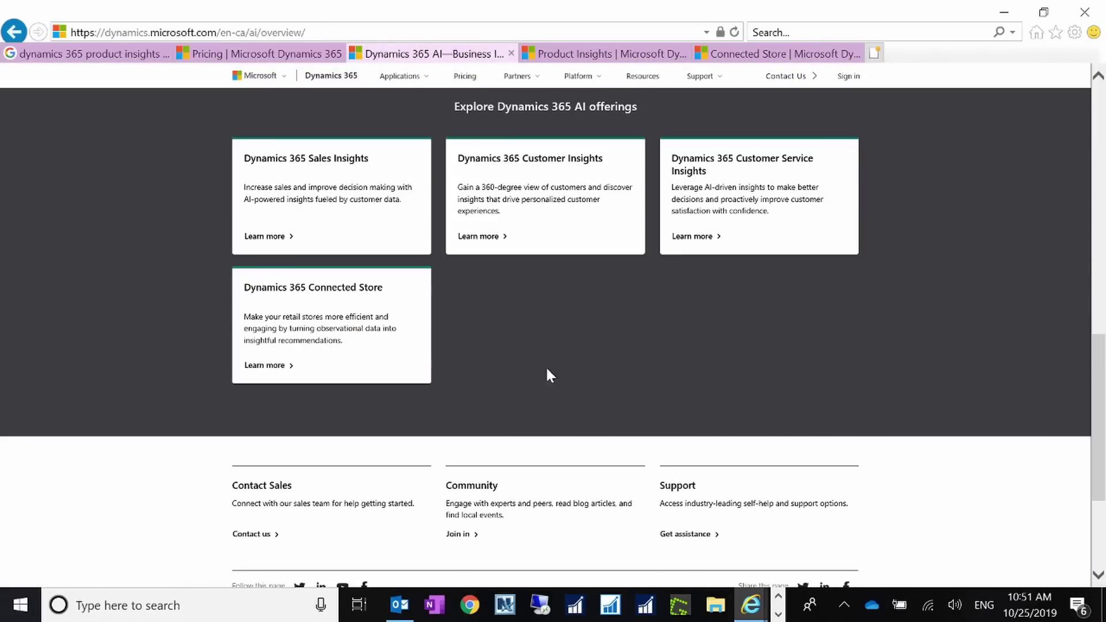
{"action": "left_click", "coordinate": [610, 54]}
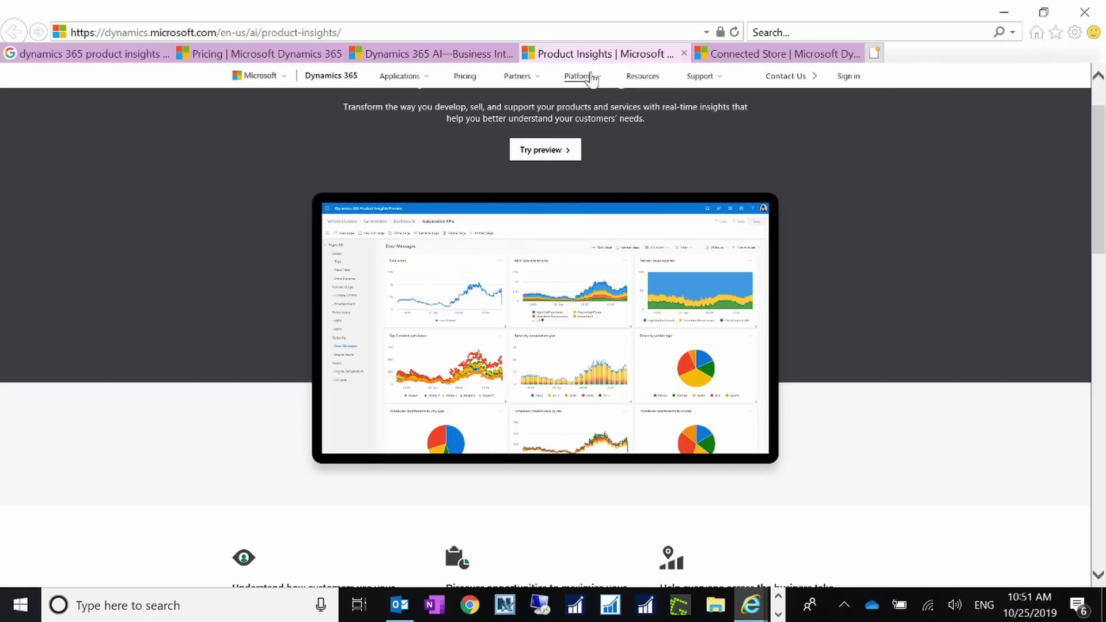
{"action": "left_click", "coordinate": [455, 53]}
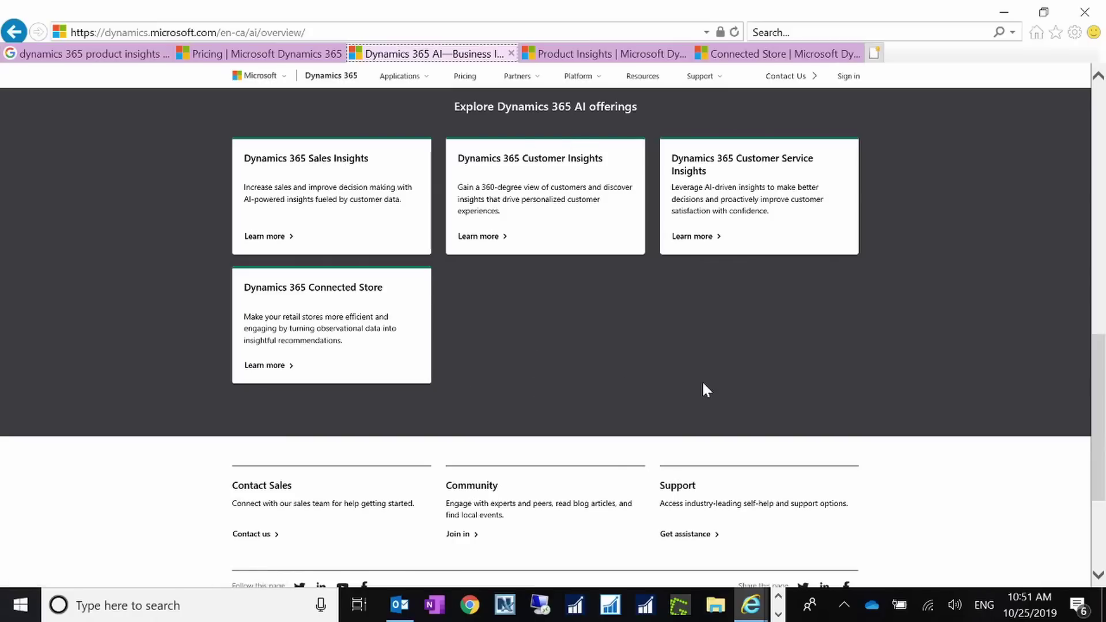
{"action": "left_click", "coordinate": [602, 55]}
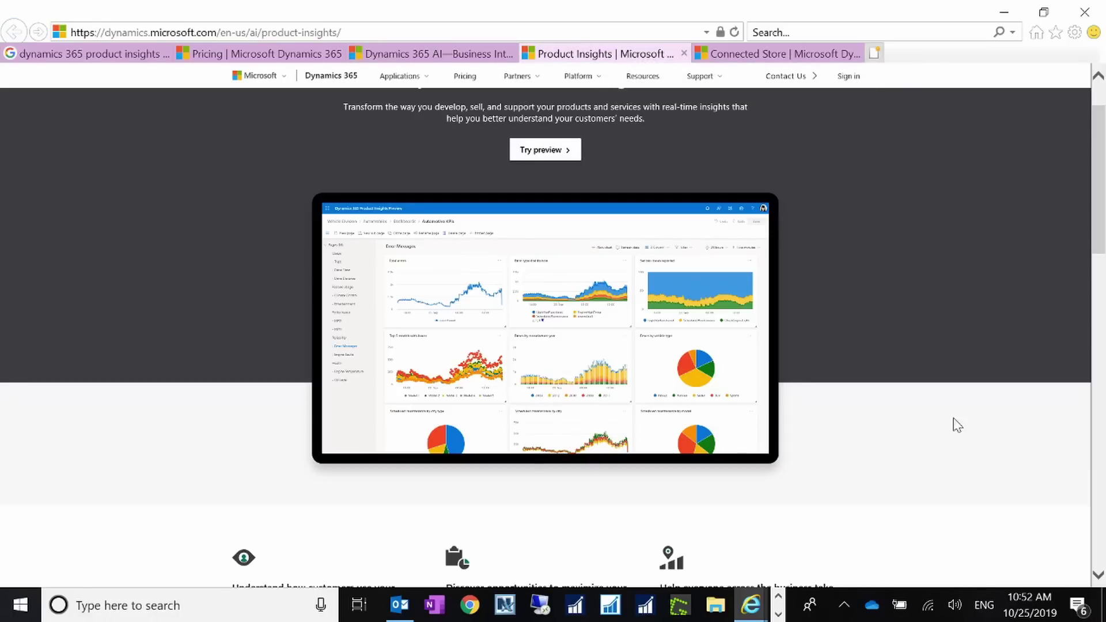
{"action": "scroll", "coordinate": [867, 356], "scroll_direction": "up", "scroll_amount": 2}
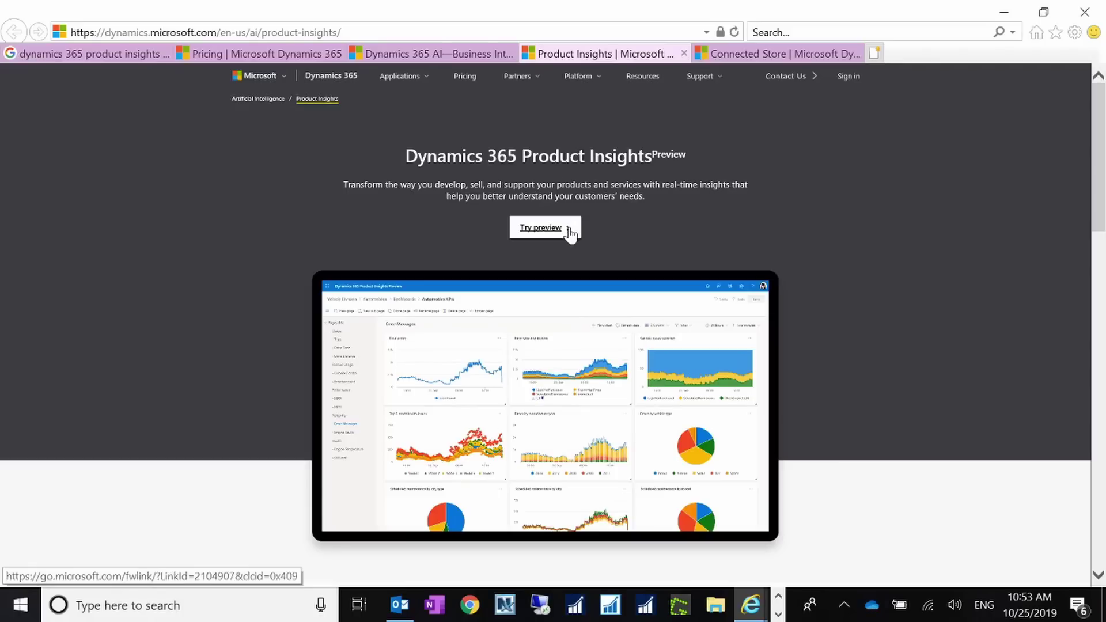
Try to open the Product Insights preview from its product page.
{"action": "left_click", "coordinate": [535, 230]}
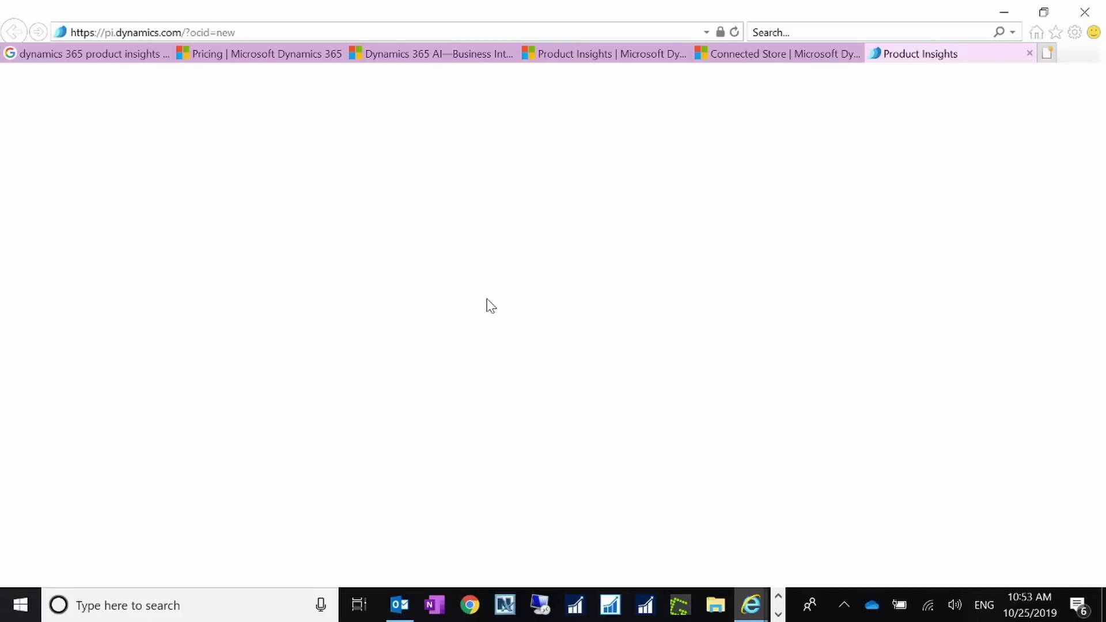
{"action": "left_click", "coordinate": [266, 57]}
{"action": "left_click", "coordinate": [415, 53]}
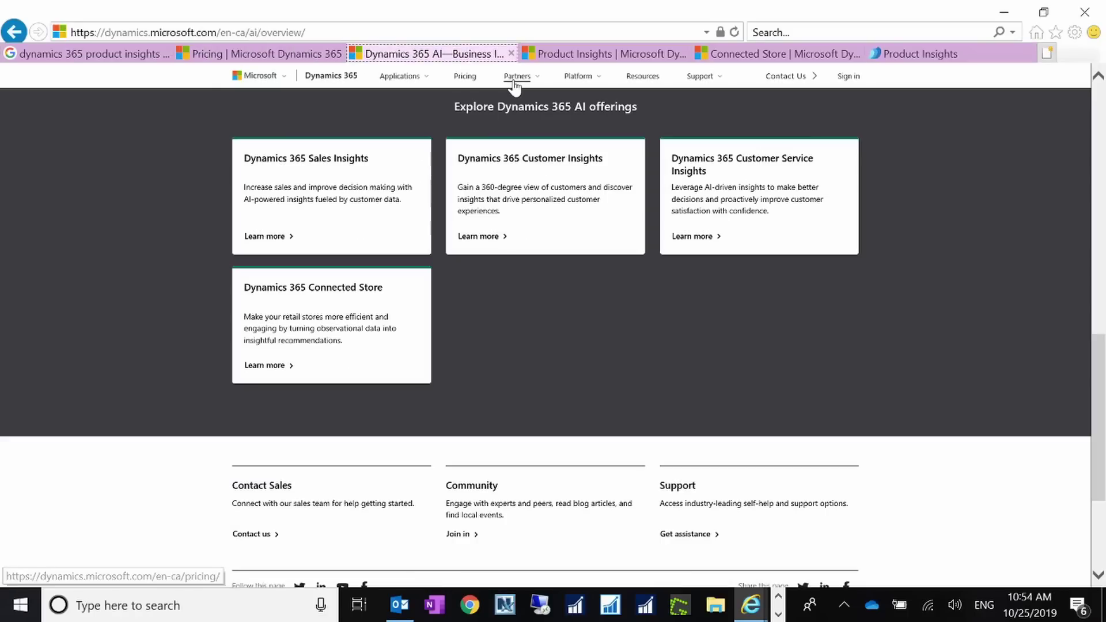
Open the Product Insights page in Google Chrome using its copied address, and launch the preview from there.
{"action": "left_click", "coordinate": [599, 54]}
{"action": "left_click", "coordinate": [442, 33]}
{"action": "key", "text": "ctrl+c"}
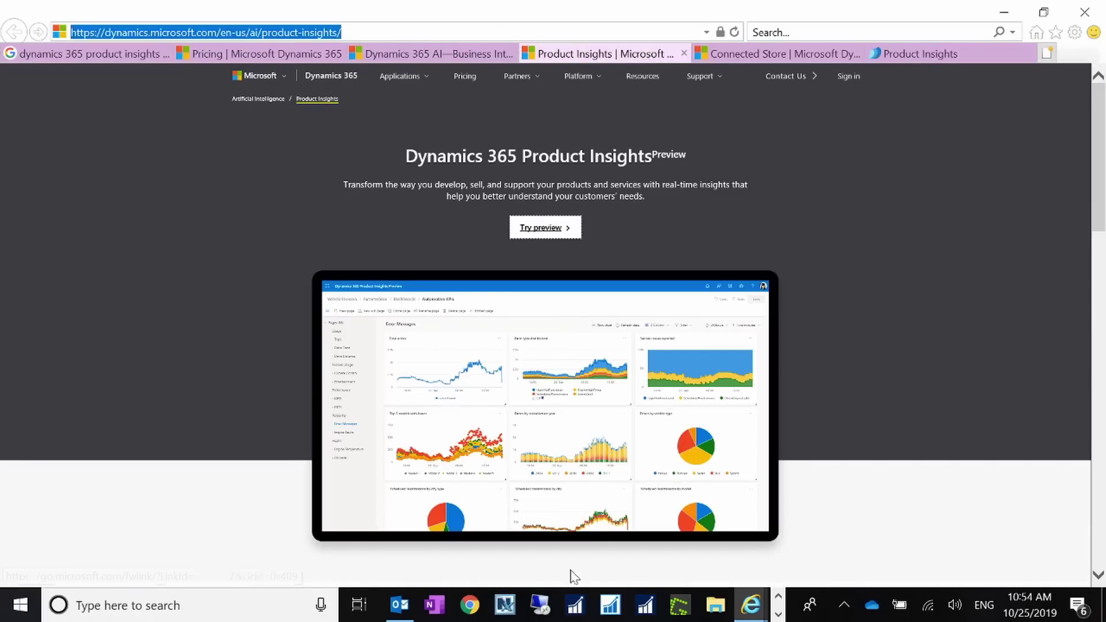
{"action": "left_click", "coordinate": [470, 605]}
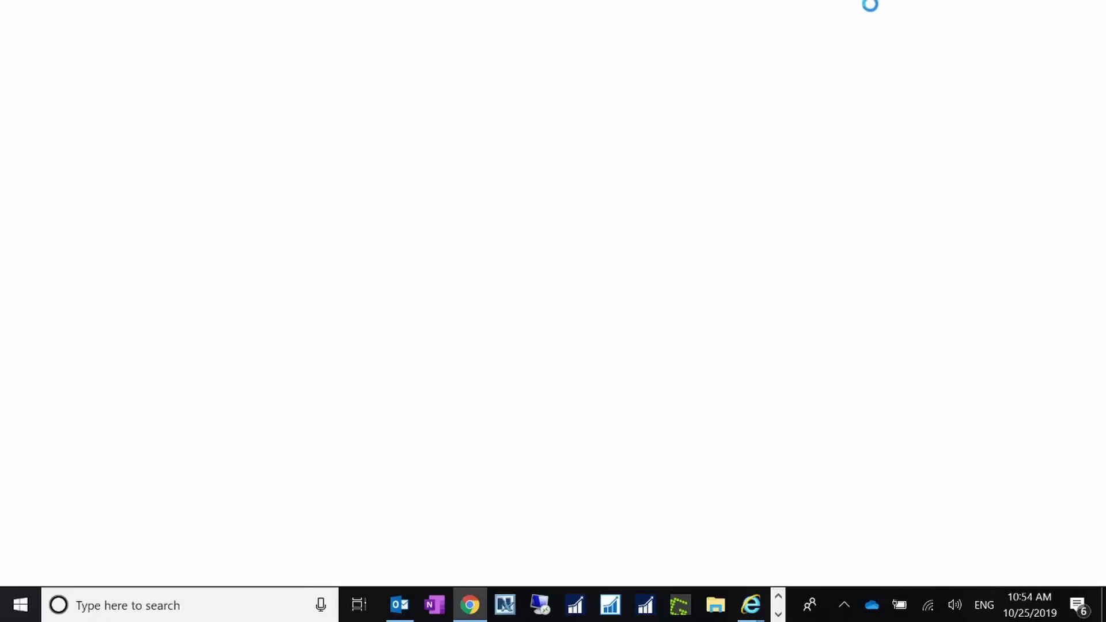
{"action": "key", "text": "ctrl+v"}
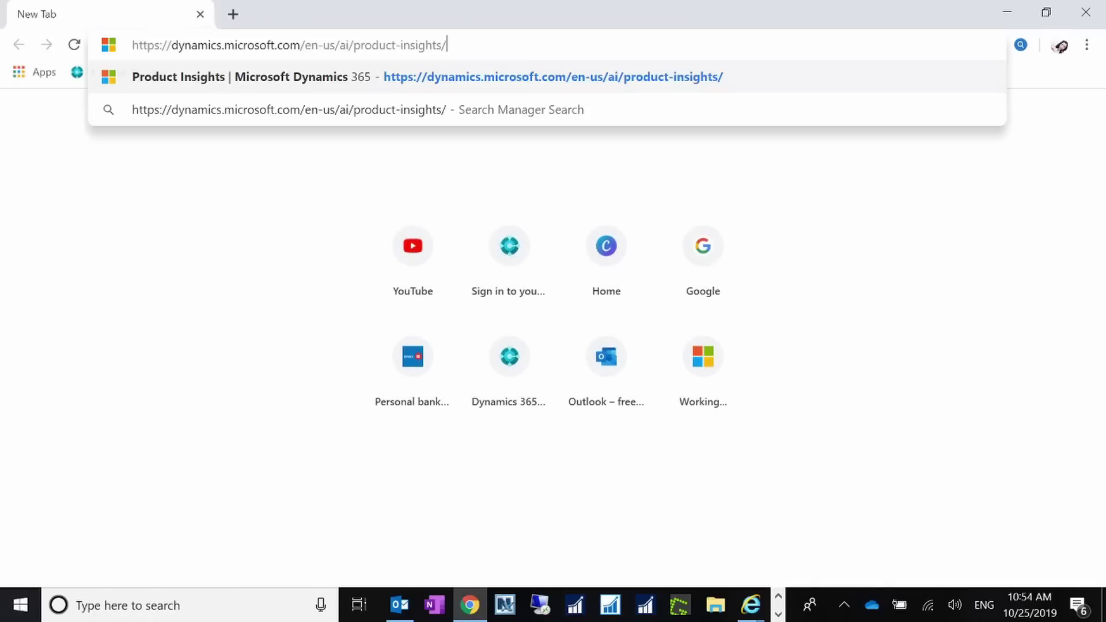
{"action": "key", "text": "Return"}
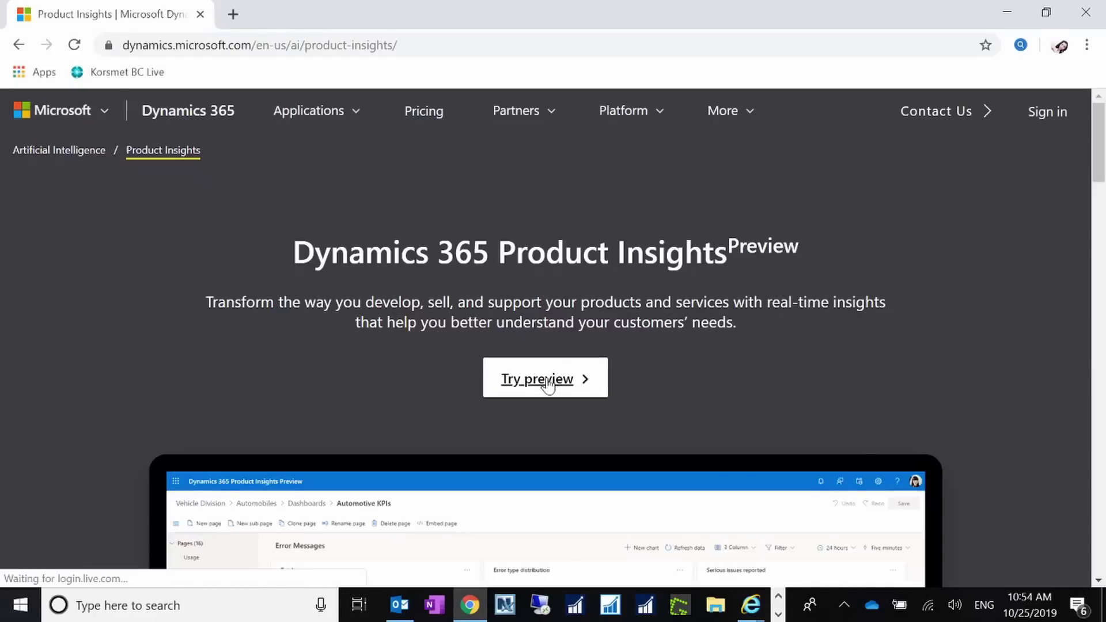
{"action": "left_click", "coordinate": [548, 384]}
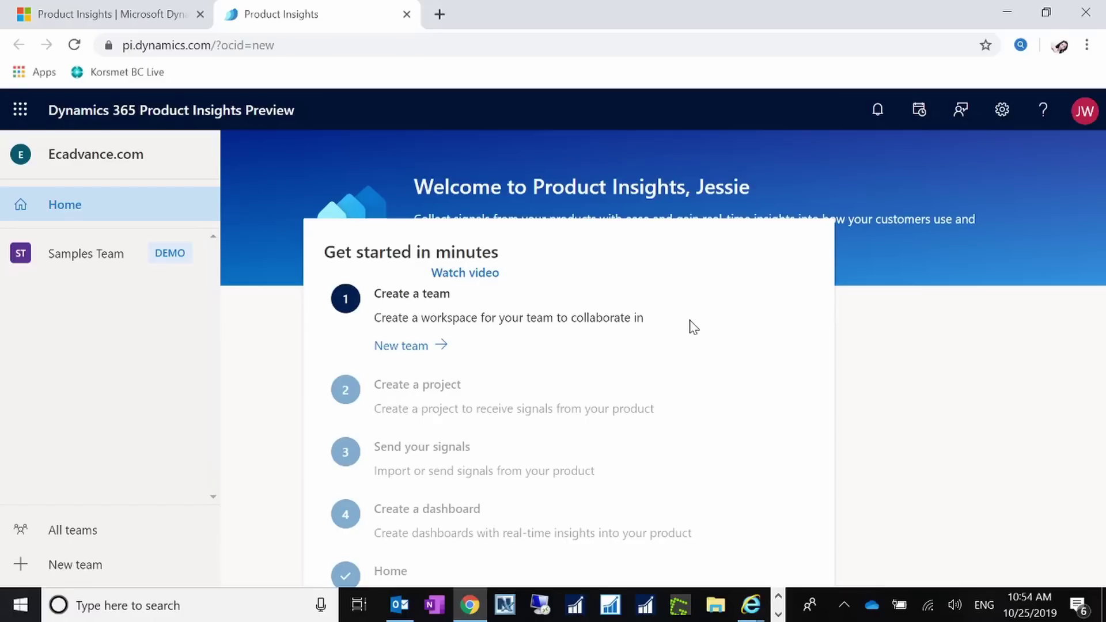
Create a new team named "Product Test" with the same text as its description.
{"action": "left_click", "coordinate": [405, 346]}
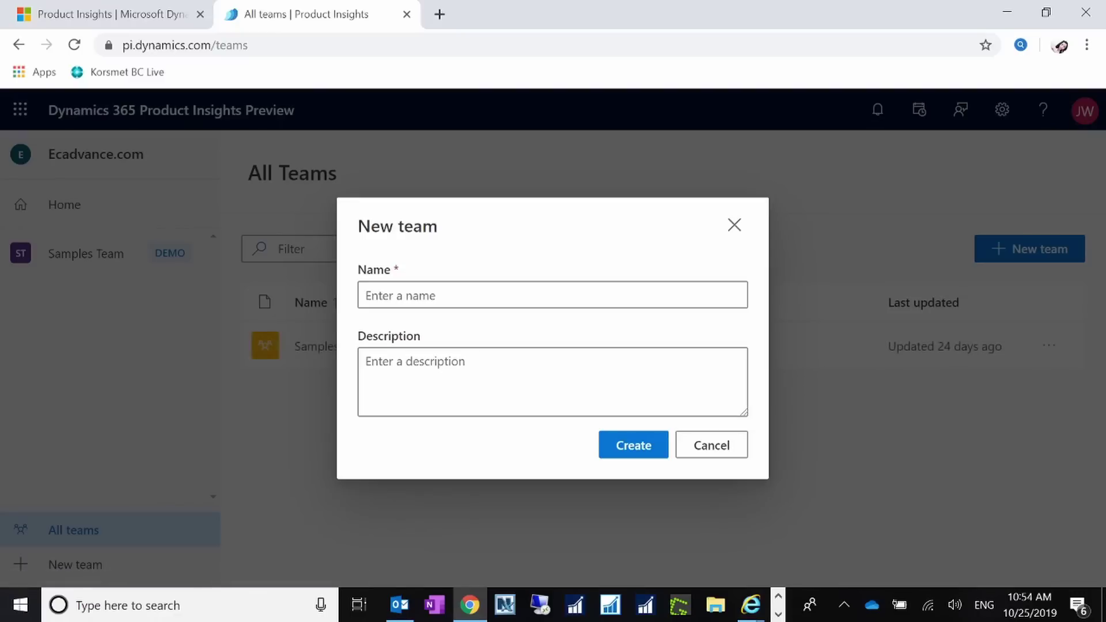
{"action": "type", "text": "Product Test"}
{"action": "key", "text": "Tab"}
{"action": "key", "text": "shift+Tab"}
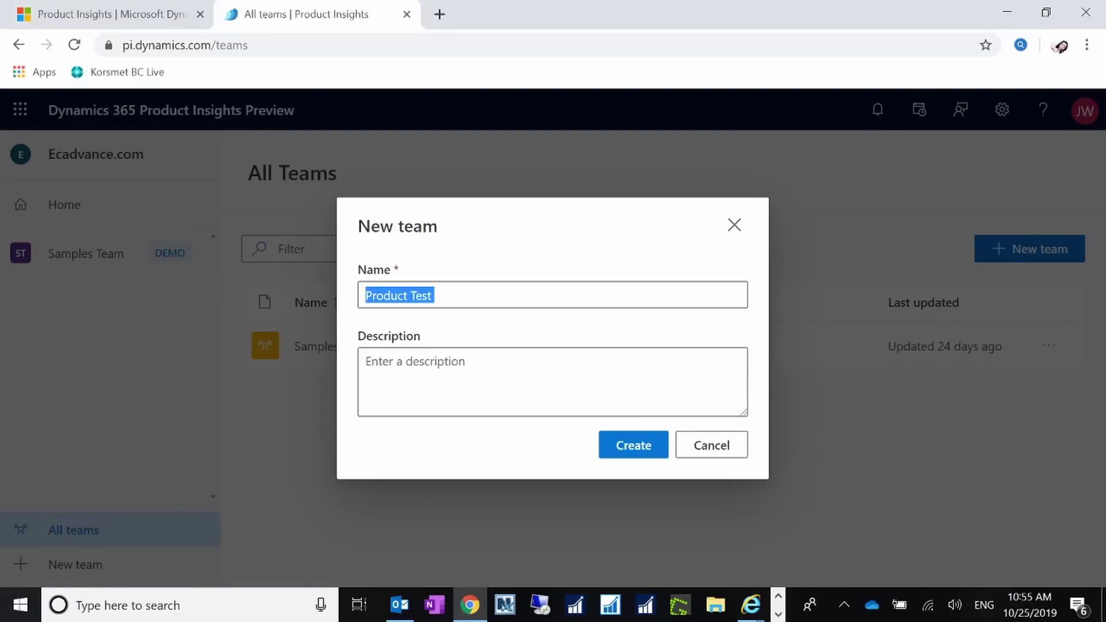
{"action": "key", "text": "ctrl+c"}
{"action": "key", "text": "Tab"}
{"action": "key", "text": "ctrl+v"}
{"action": "left_click", "coordinate": [621, 447]}
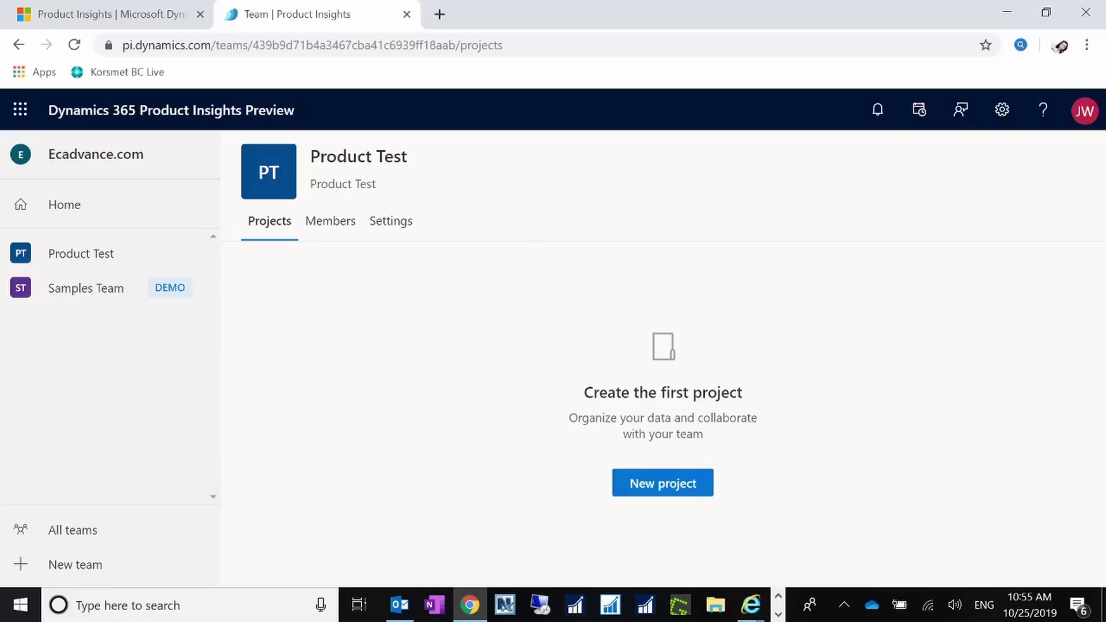
Look through the Product Test team's members and settings, and return to its projects.
{"action": "left_click", "coordinate": [339, 235]}
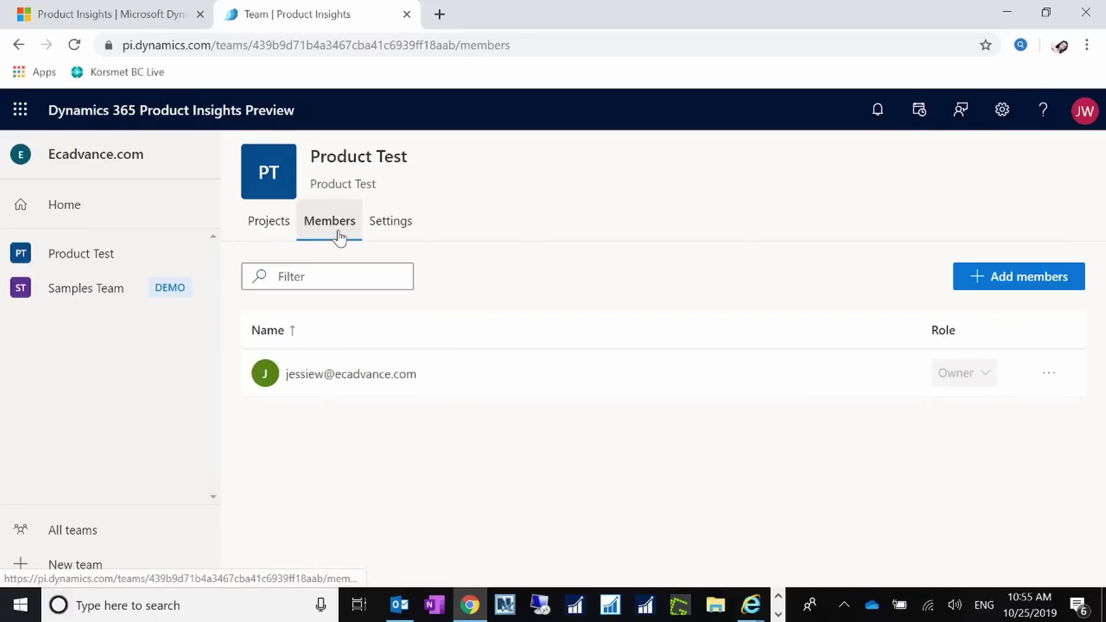
{"action": "left_click", "coordinate": [388, 230]}
{"action": "scroll", "coordinate": [483, 361], "scroll_direction": "down", "scroll_amount": 10}
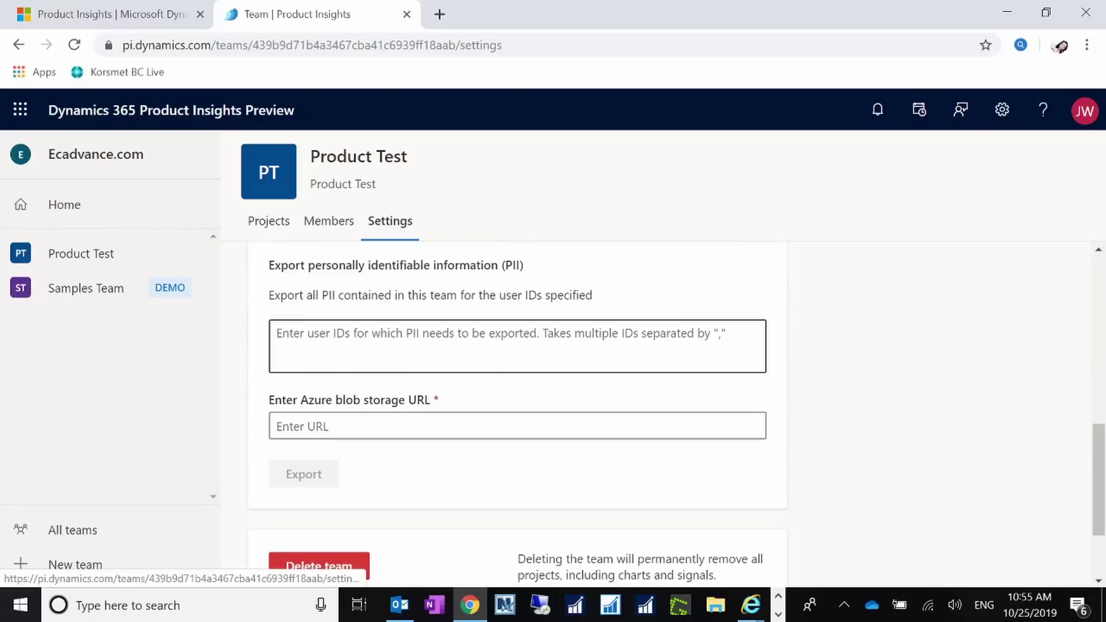
{"action": "left_click", "coordinate": [278, 235]}
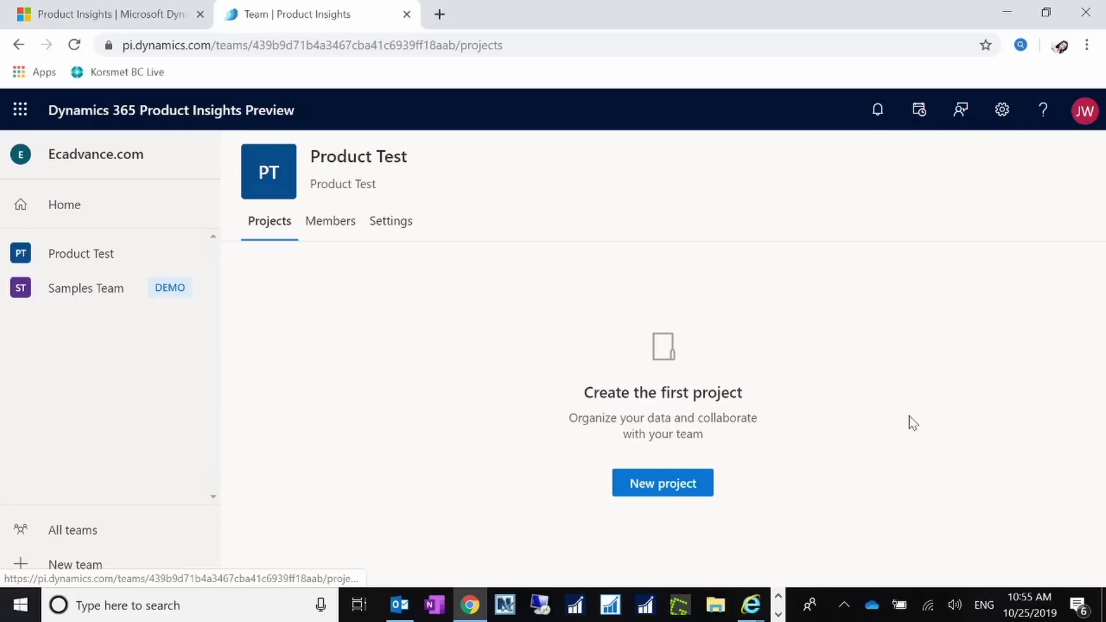
Create a project named "Test Product Insight" in the Product Test team, using the name as its description too.
{"action": "left_click", "coordinate": [682, 487]}
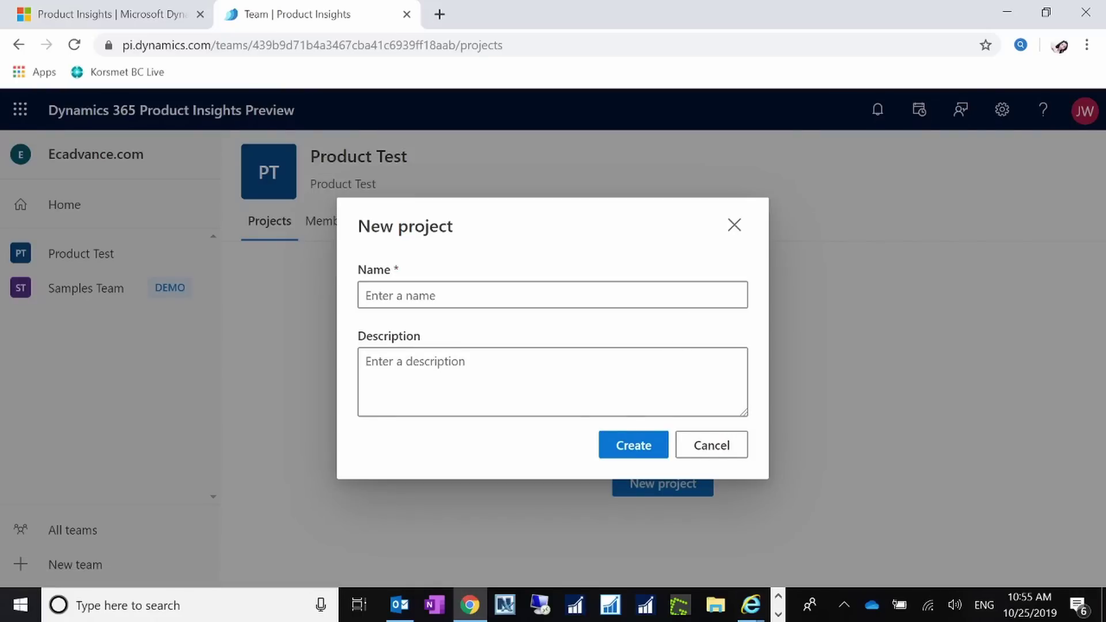
{"action": "type", "text": "Test Product Insight"}
{"action": "left_click_drag", "start_coordinate": [471, 295], "coordinate": [298, 257]}
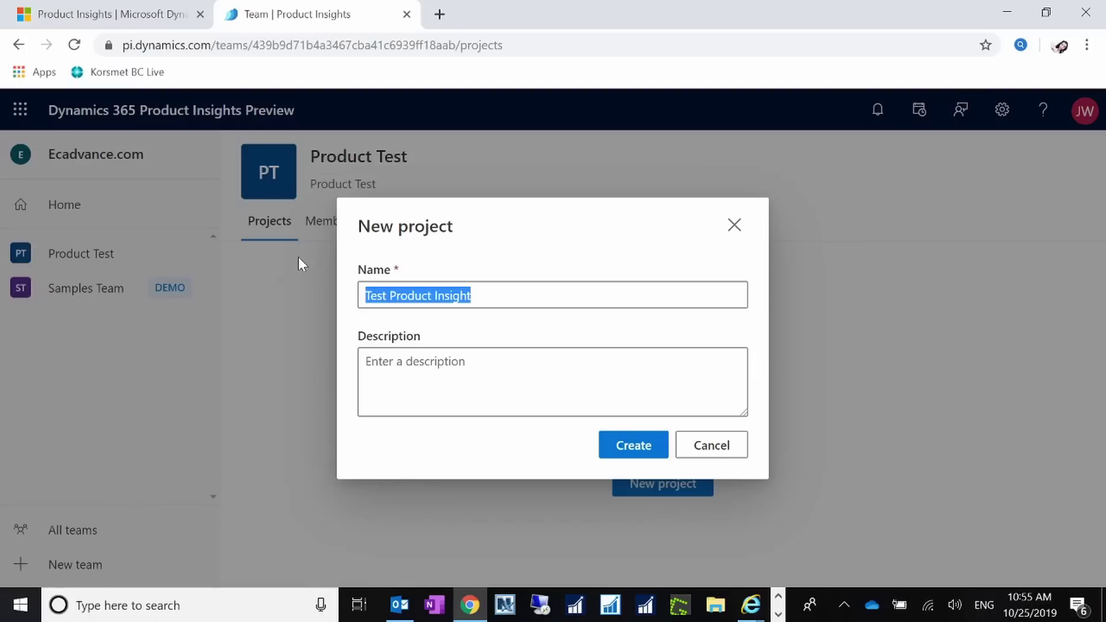
{"action": "key", "text": "Tab"}
{"action": "key", "text": "ctrl+v"}
{"action": "left_click", "coordinate": [621, 448]}
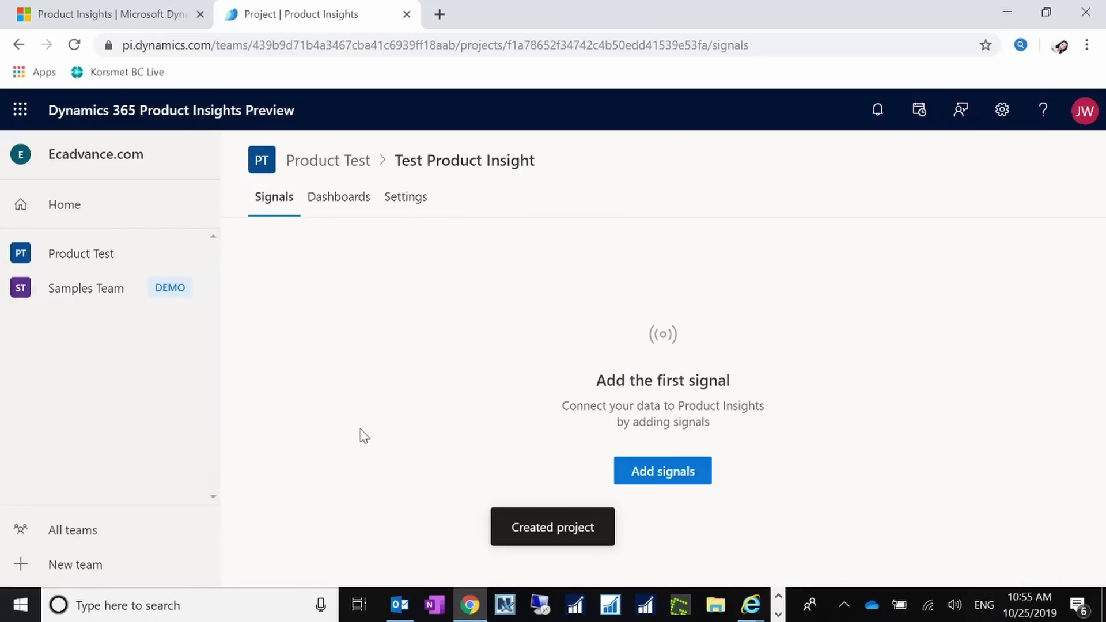
Look at the new project's dashboards and settings, and return to its signals.
{"action": "left_click", "coordinate": [346, 199]}
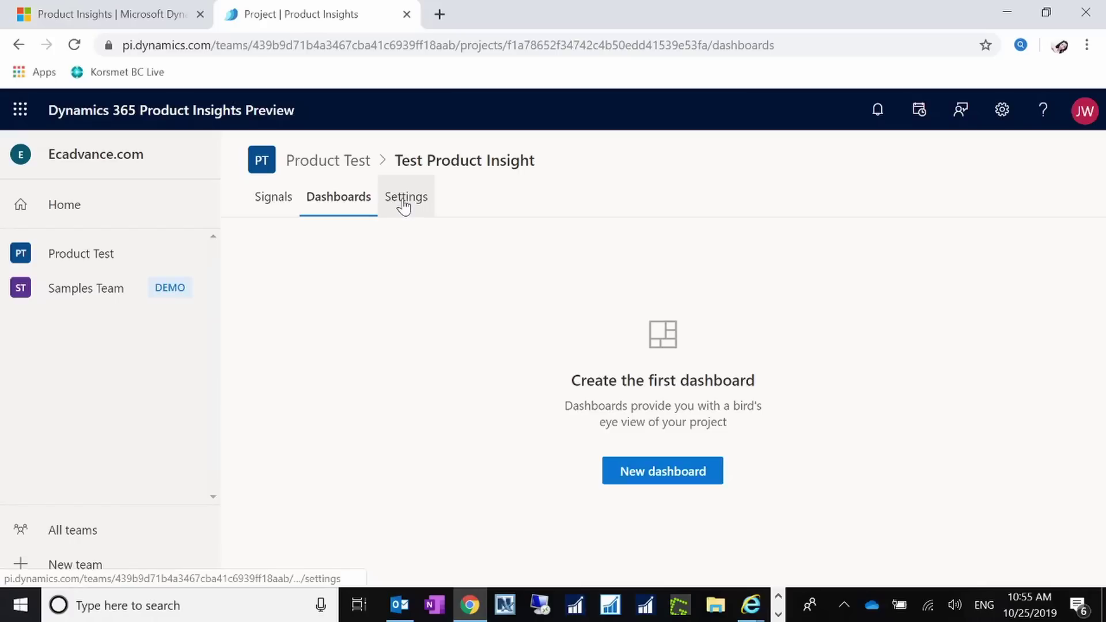
{"action": "left_click", "coordinate": [404, 202]}
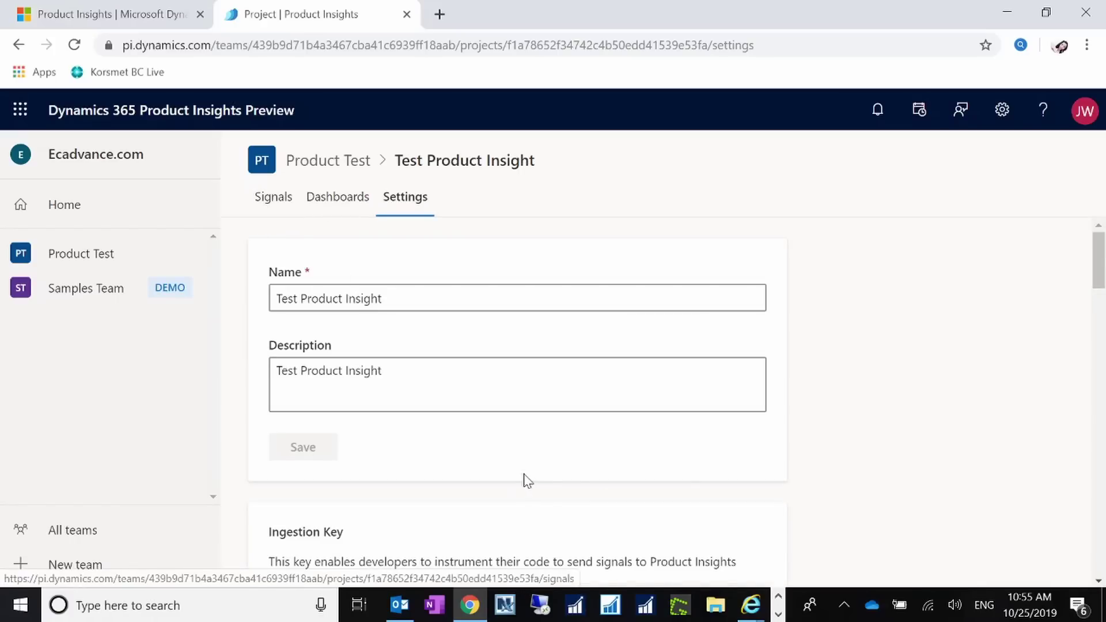
{"action": "left_click", "coordinate": [259, 200]}
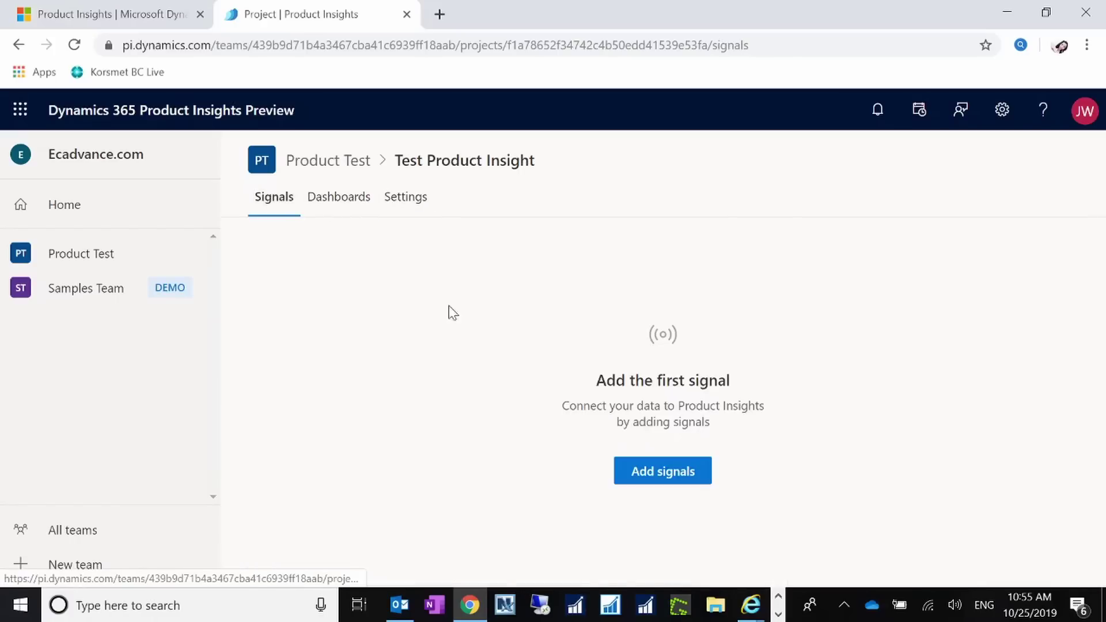
Define a signal named "Temperature Alert" in the Test Product Insight project, using the name as its description too.
{"action": "left_click", "coordinate": [691, 476]}
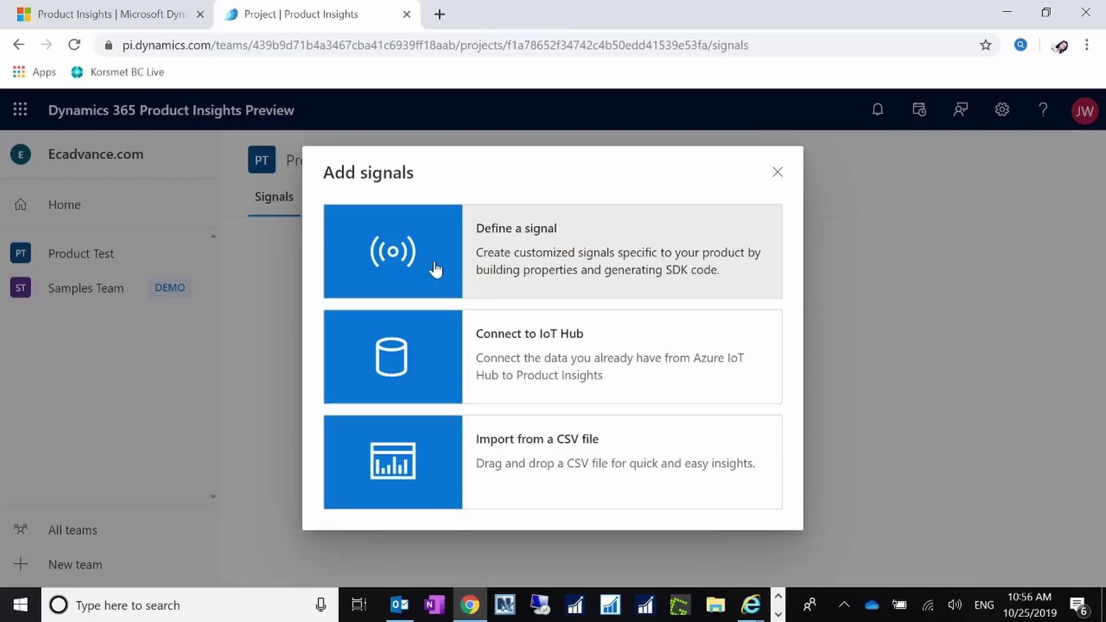
{"action": "left_click", "coordinate": [398, 254]}
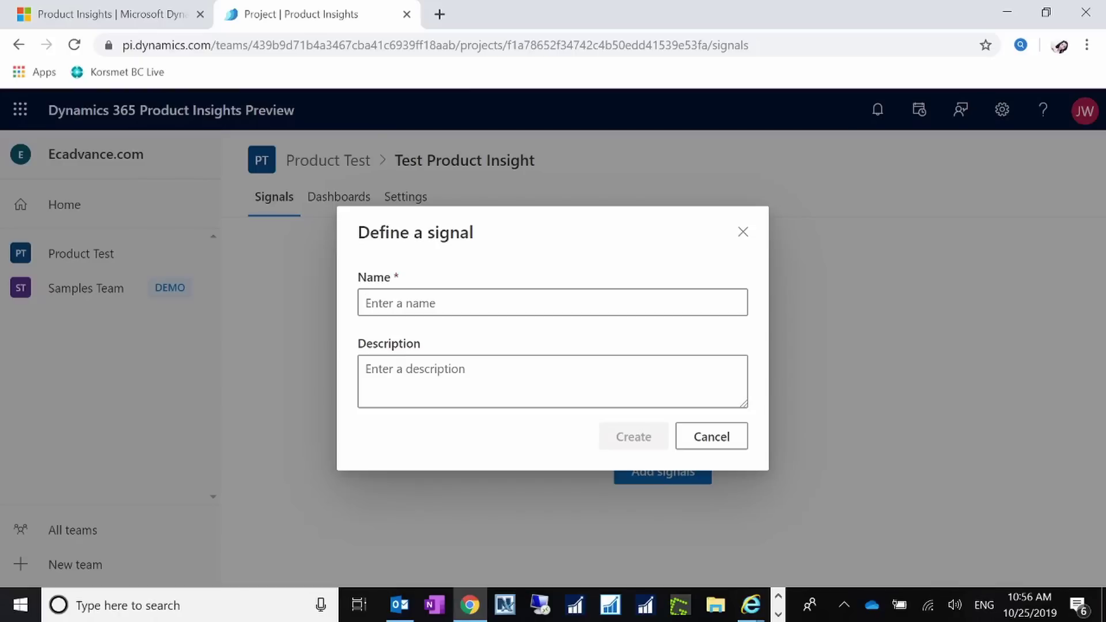
{"action": "type", "text": "Tempr"}
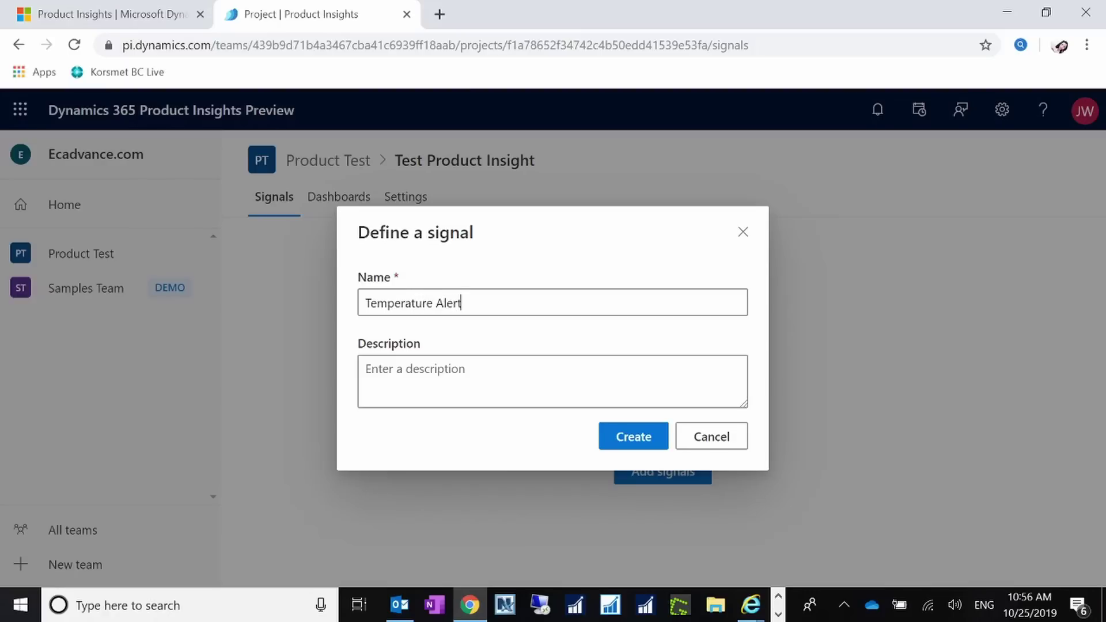
{"action": "key", "text": "Tab"}
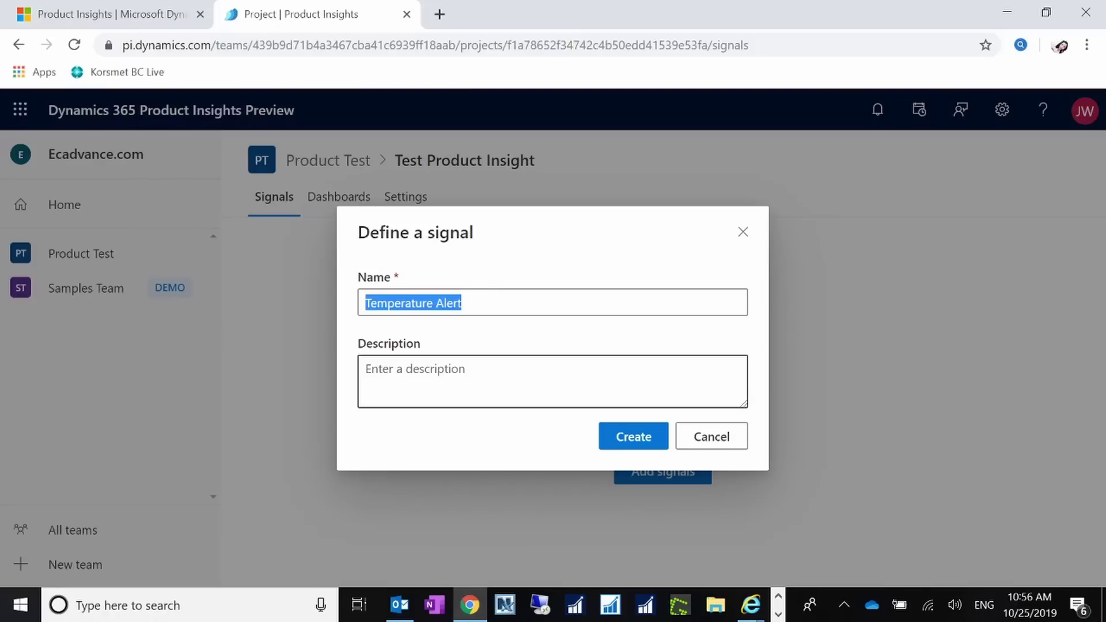
{"action": "key", "text": "ctrl+v"}
{"action": "left_click", "coordinate": [619, 438]}
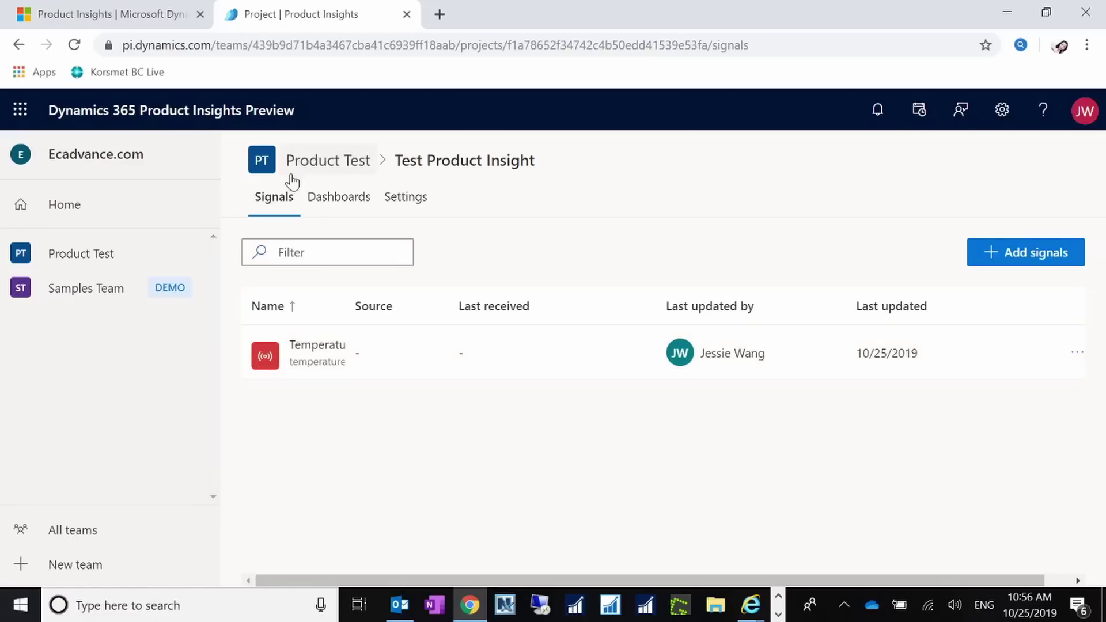
Create a dashboard named "Equipment Temperature" in the project, with the same text as its description.
{"action": "left_click", "coordinate": [325, 197]}
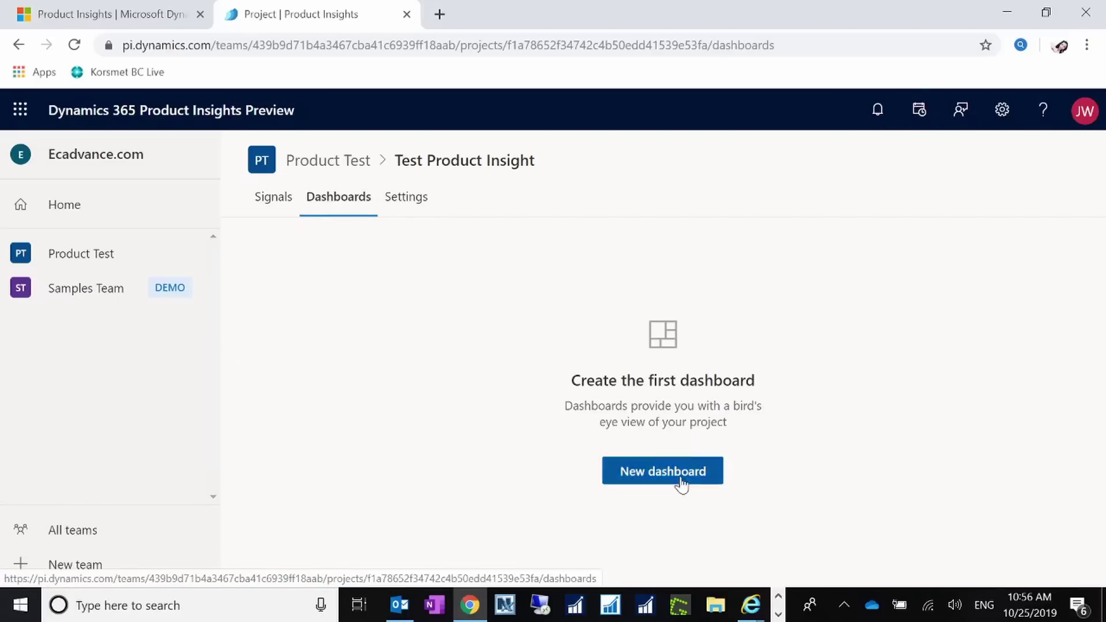
{"action": "left_click", "coordinate": [713, 480]}
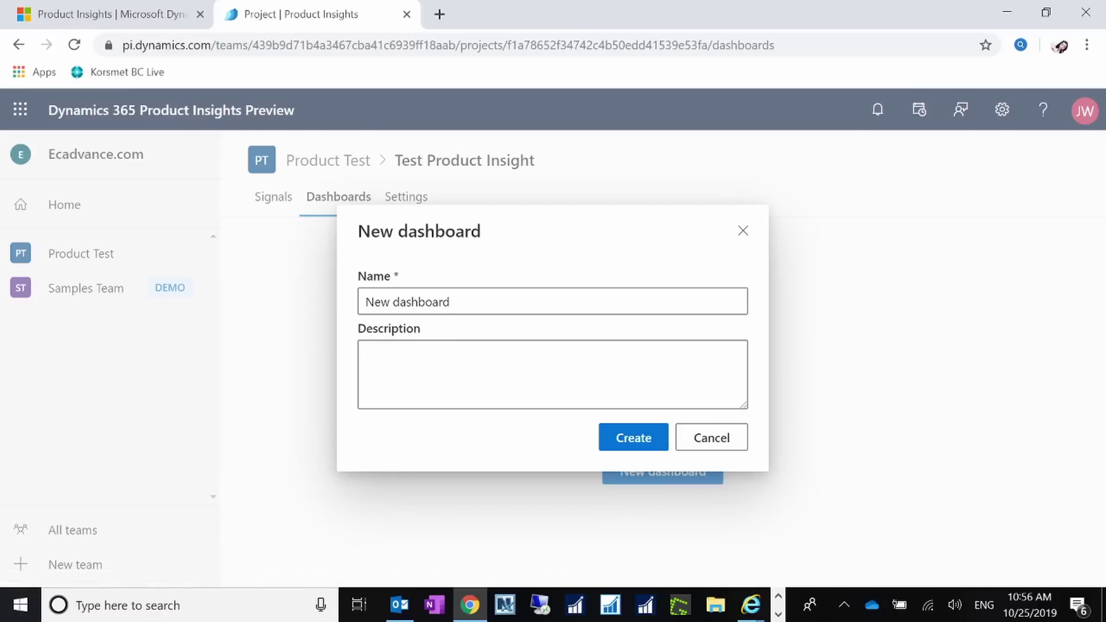
{"action": "key", "text": "ctrl+a"}
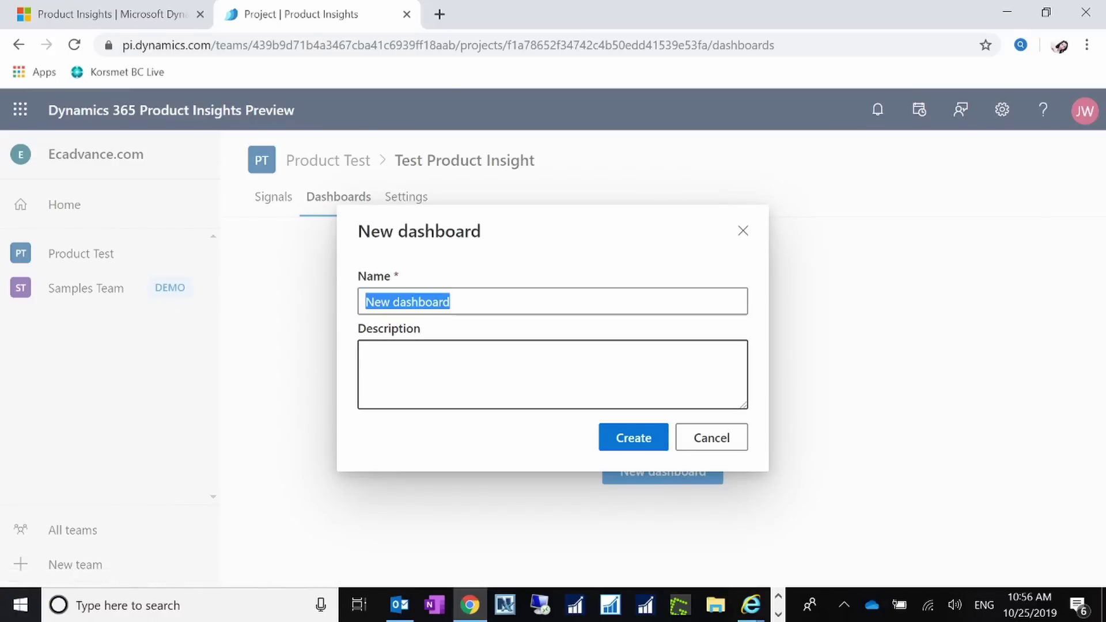
{"action": "type", "text": "Equipment Temparat"}
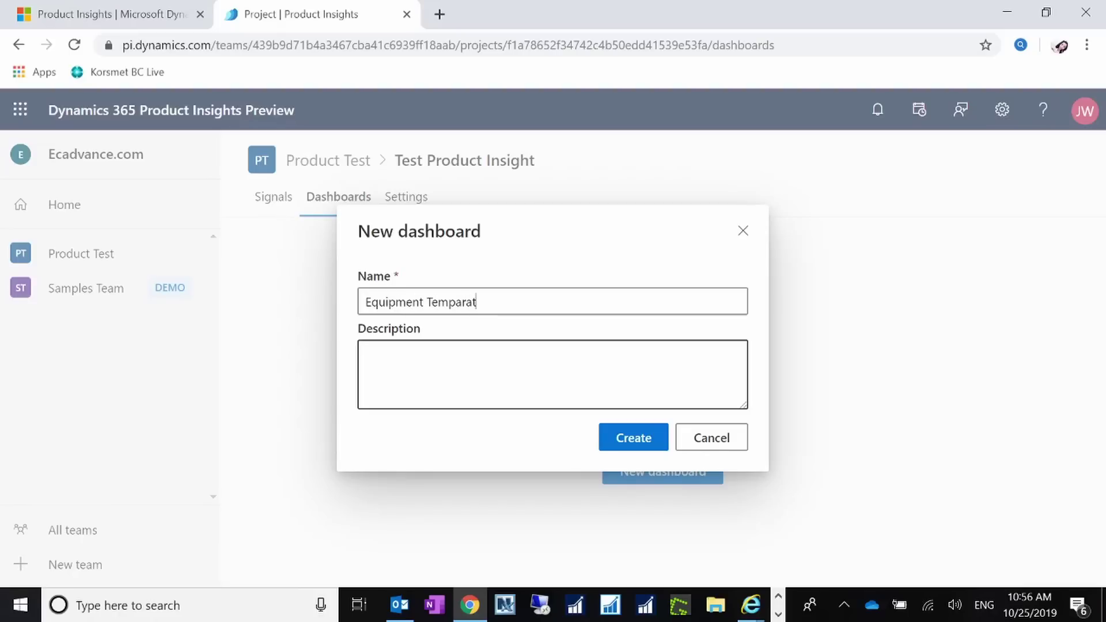
{"action": "key", "text": "BackSpace"}
{"action": "key", "text": "BackSpace"}
{"action": "key", "text": "BackSpace"}
{"action": "left_click", "coordinate": [494, 302]}
{"action": "key", "text": "ctrl+a"}
{"action": "key", "text": "ctrl+c"}
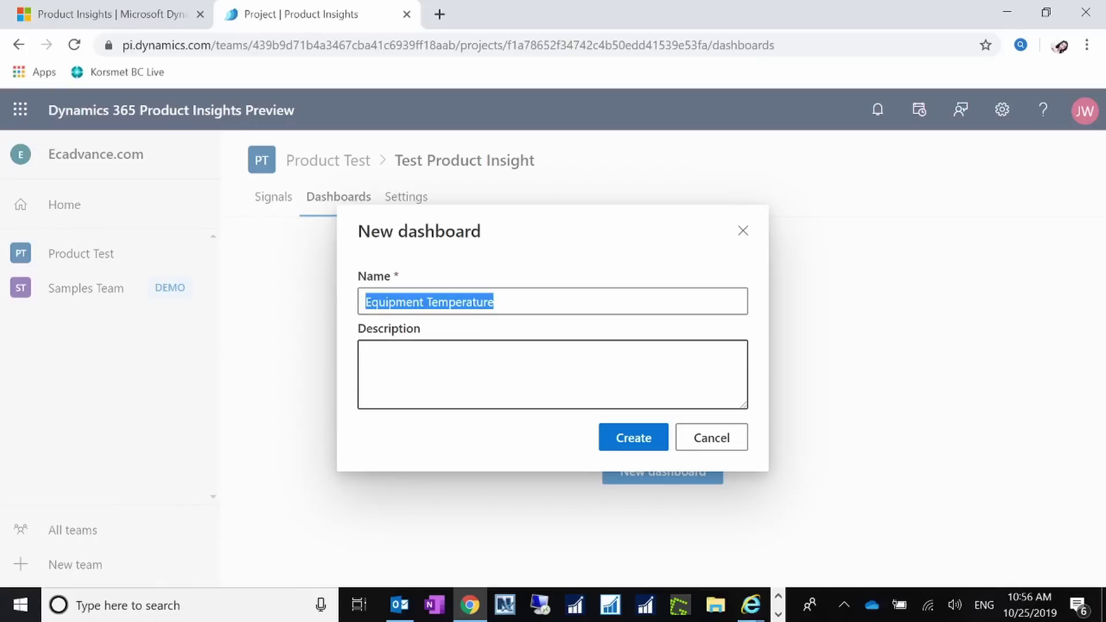
{"action": "key", "text": "Tab"}
{"action": "key", "text": "ctrl+v"}
{"action": "left_click", "coordinate": [632, 439]}
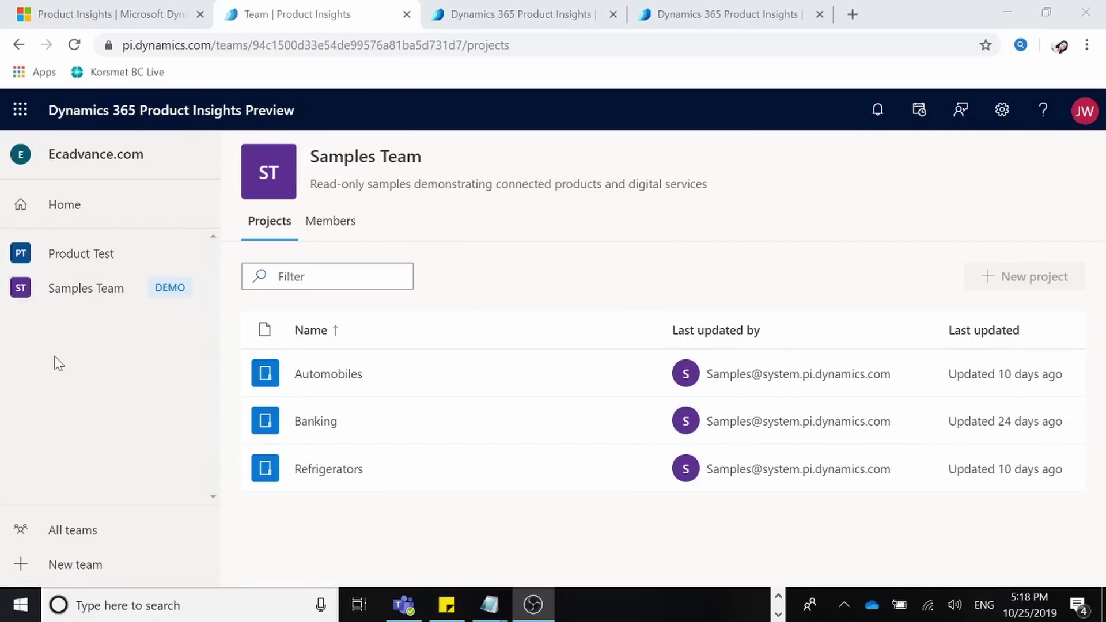
In the Samples Team's Automobiles project, widen the signal name column and open the Vehicle Climate Event signal.
{"action": "left_click", "coordinate": [78, 291]}
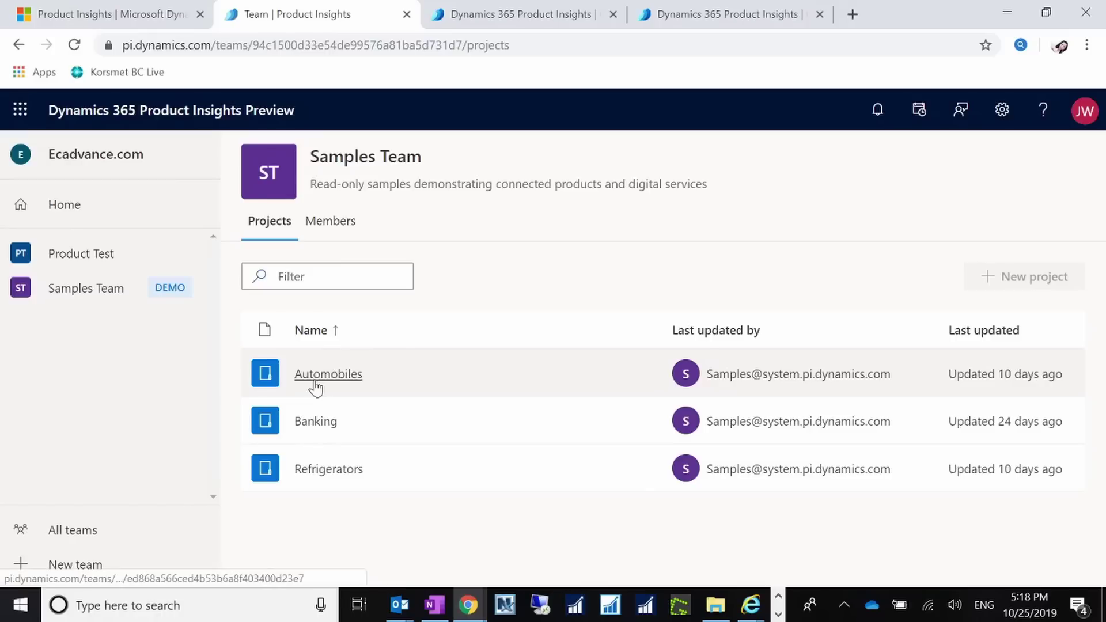
{"action": "left_click", "coordinate": [316, 380]}
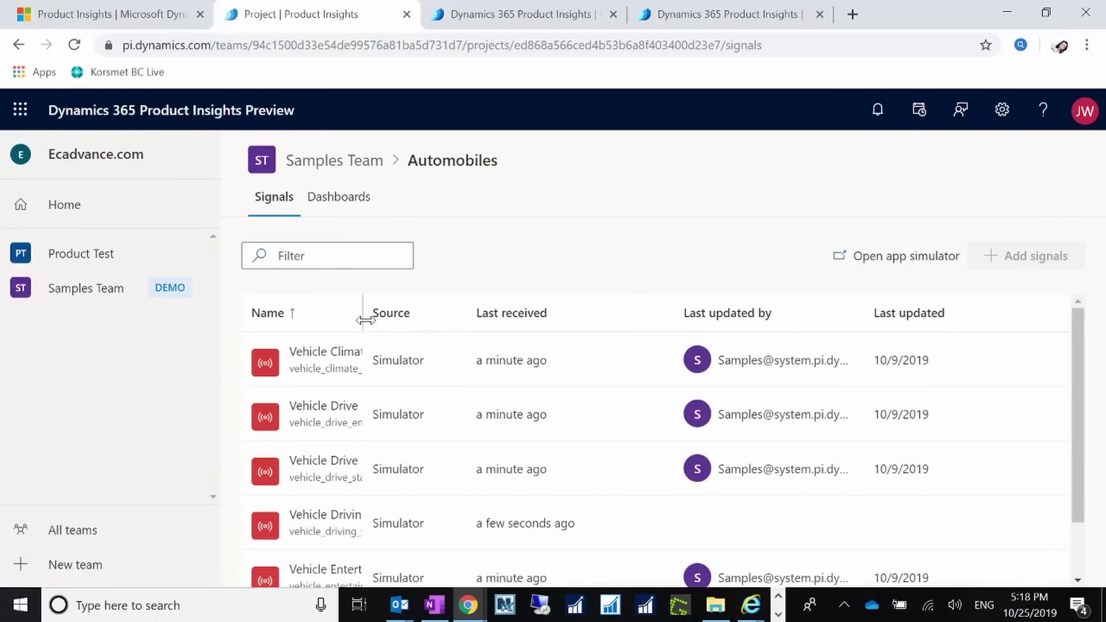
{"action": "left_click_drag", "start_coordinate": [363, 317], "coordinate": [445, 314]}
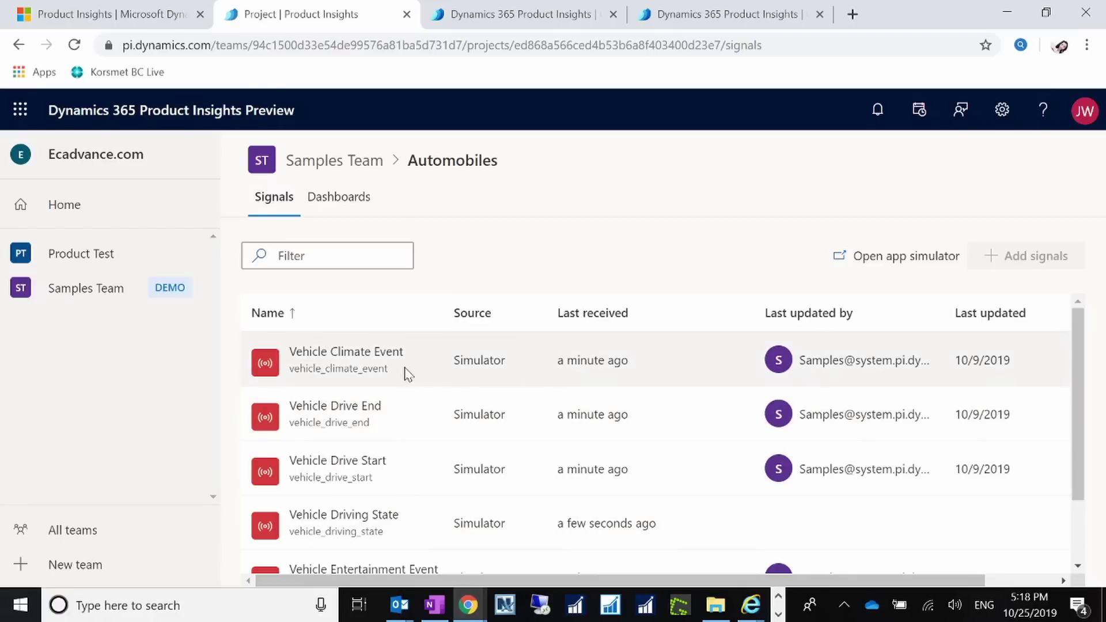
{"action": "left_click", "coordinate": [368, 359]}
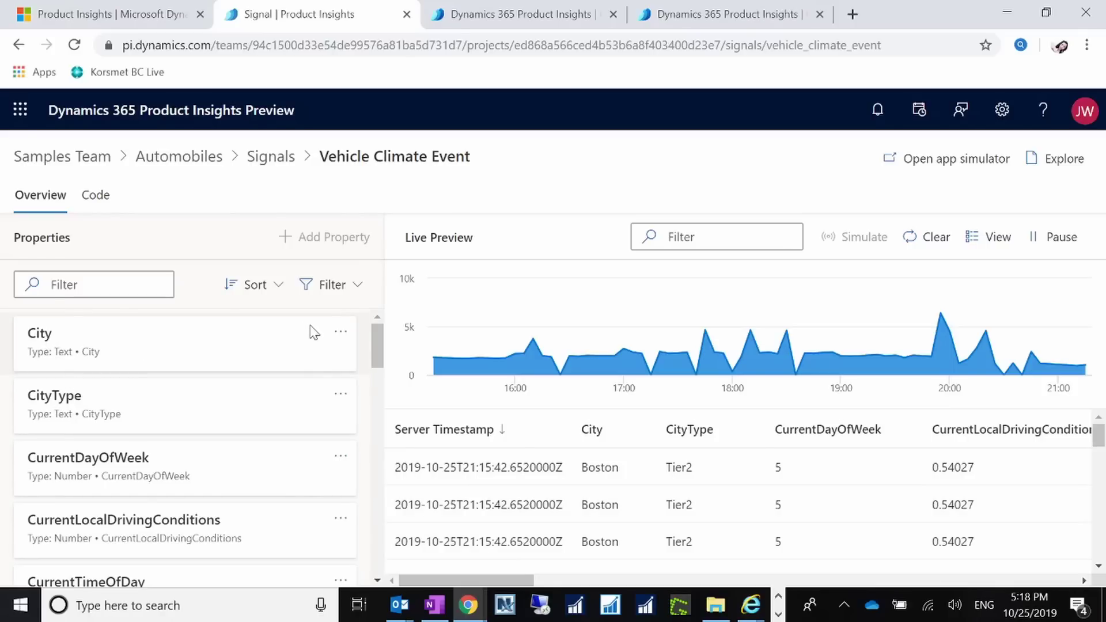
Look through the signal's properties, the options for the City property and all columns of the live preview table.
{"action": "left_click", "coordinate": [340, 331]}
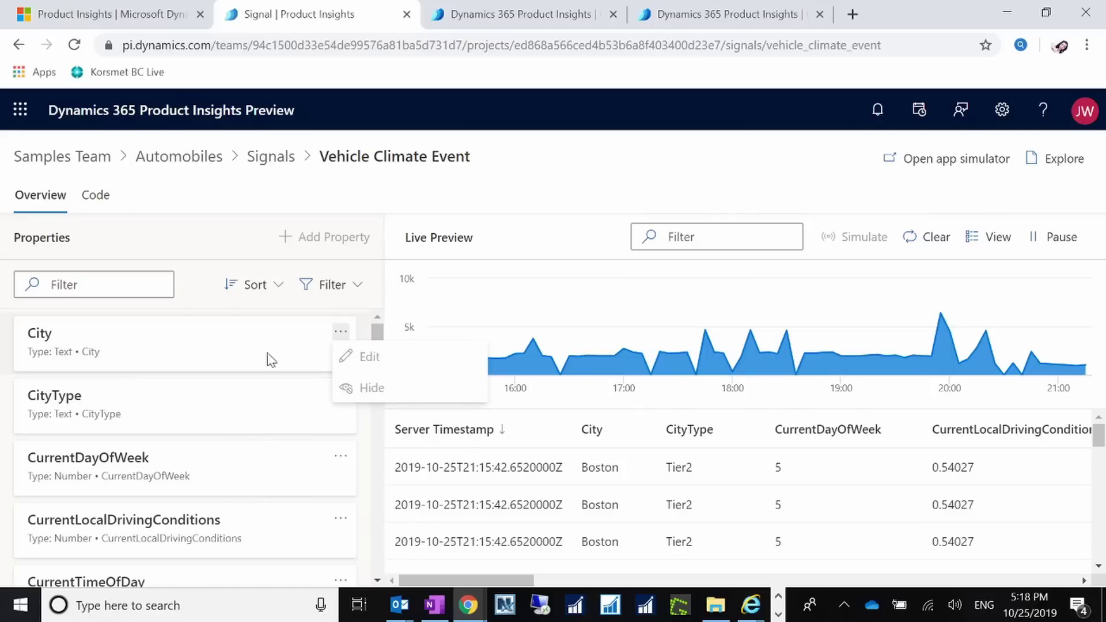
{"action": "left_click", "coordinate": [115, 352]}
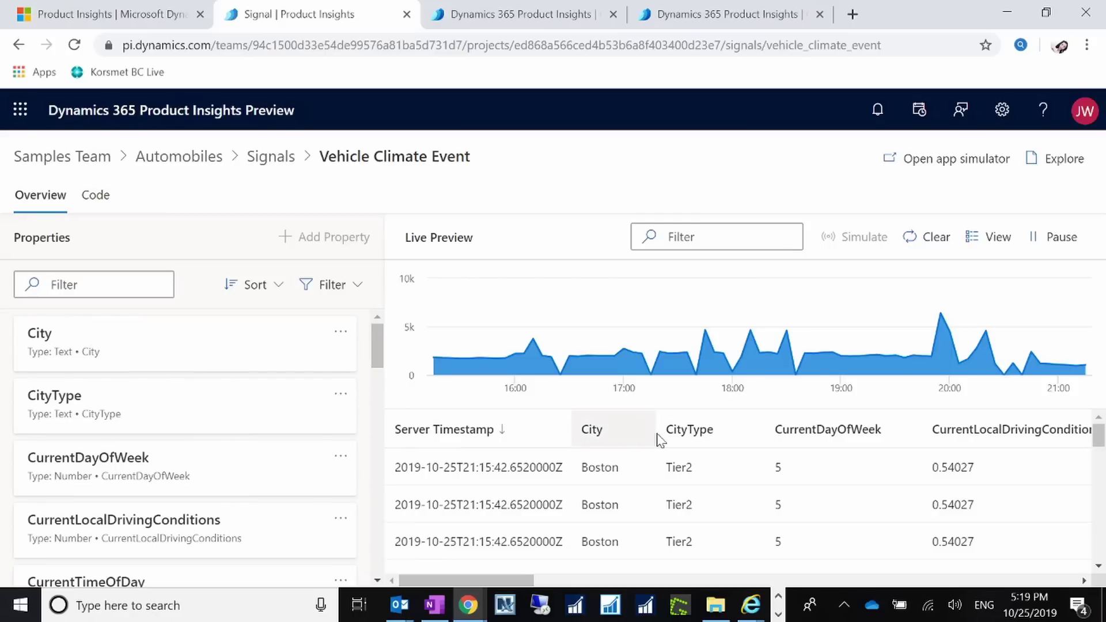
{"action": "scroll", "coordinate": [277, 535], "scroll_direction": "down", "scroll_amount": 9}
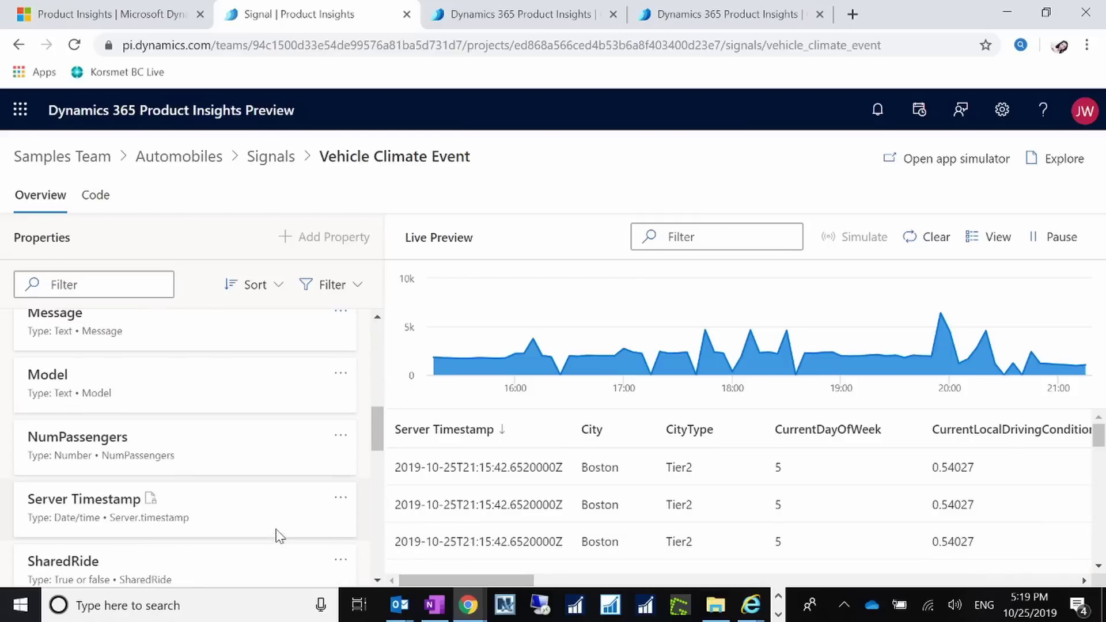
{"action": "scroll", "coordinate": [274, 520], "scroll_direction": "up", "scroll_amount": 9}
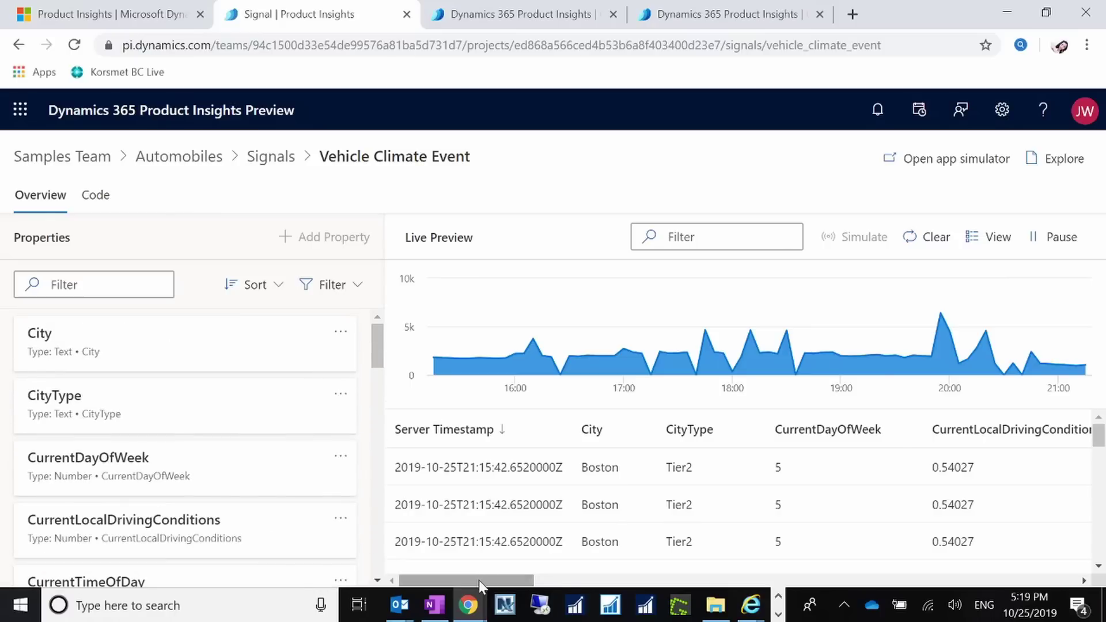
{"action": "left_click_drag", "start_coordinate": [479, 579], "coordinate": [1070, 561]}
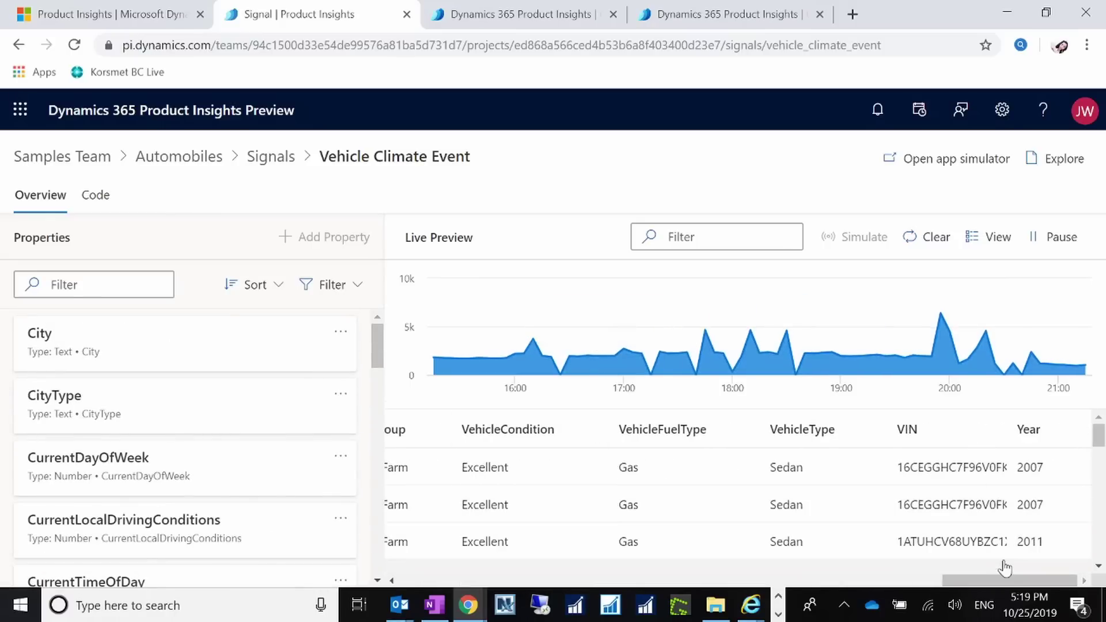
{"action": "left_click_drag", "start_coordinate": [1006, 583], "coordinate": [399, 582]}
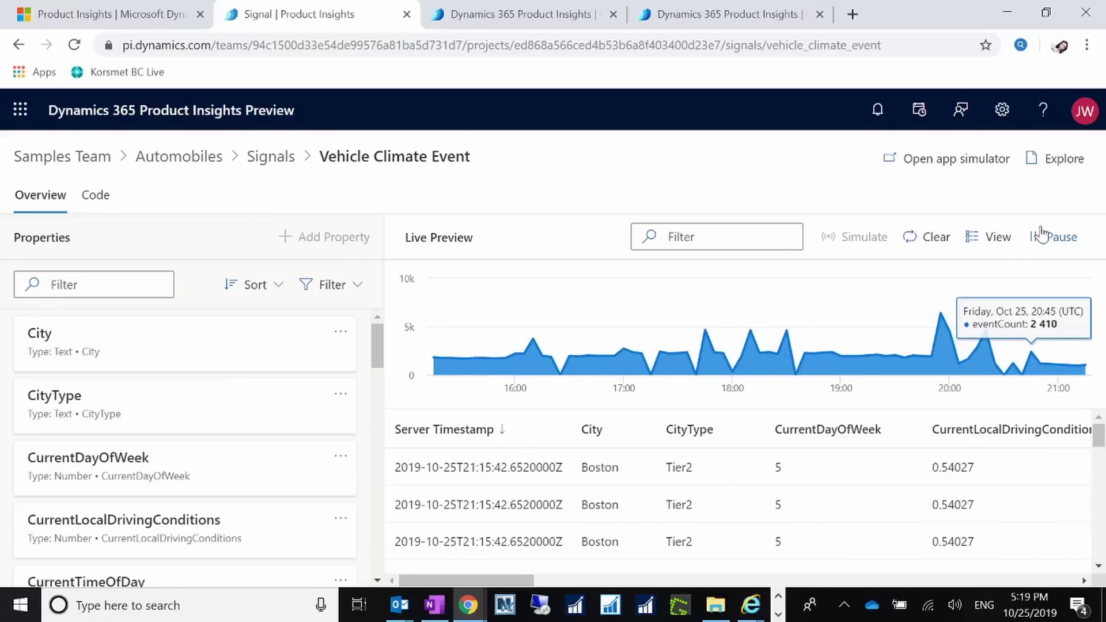
Hide the CityType column from the live preview table.
{"action": "left_click", "coordinate": [995, 253]}
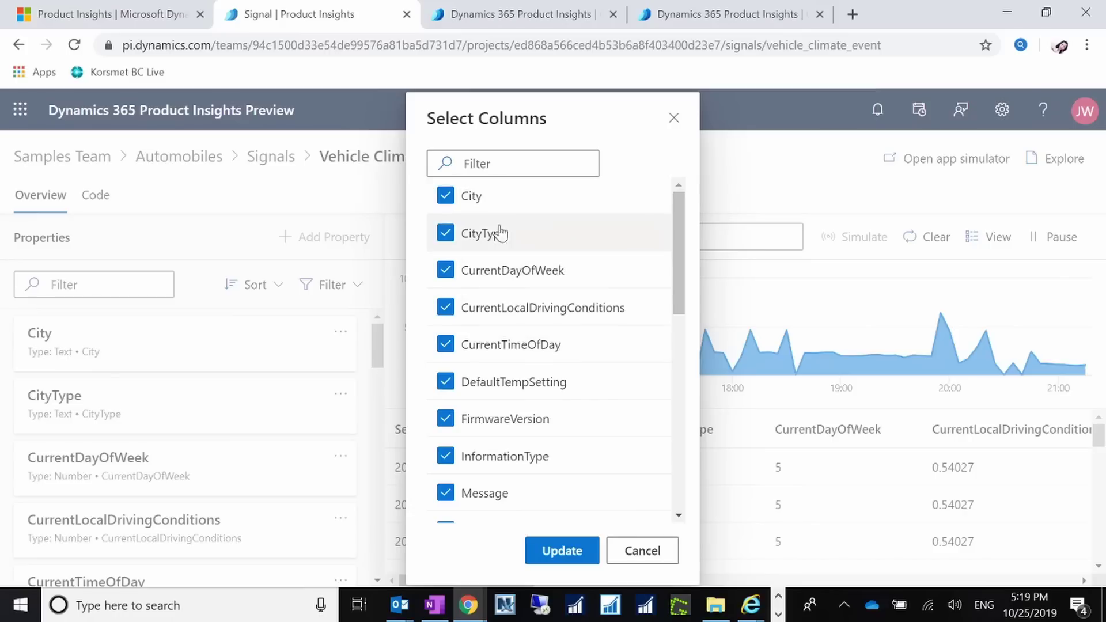
{"action": "left_click", "coordinate": [445, 233]}
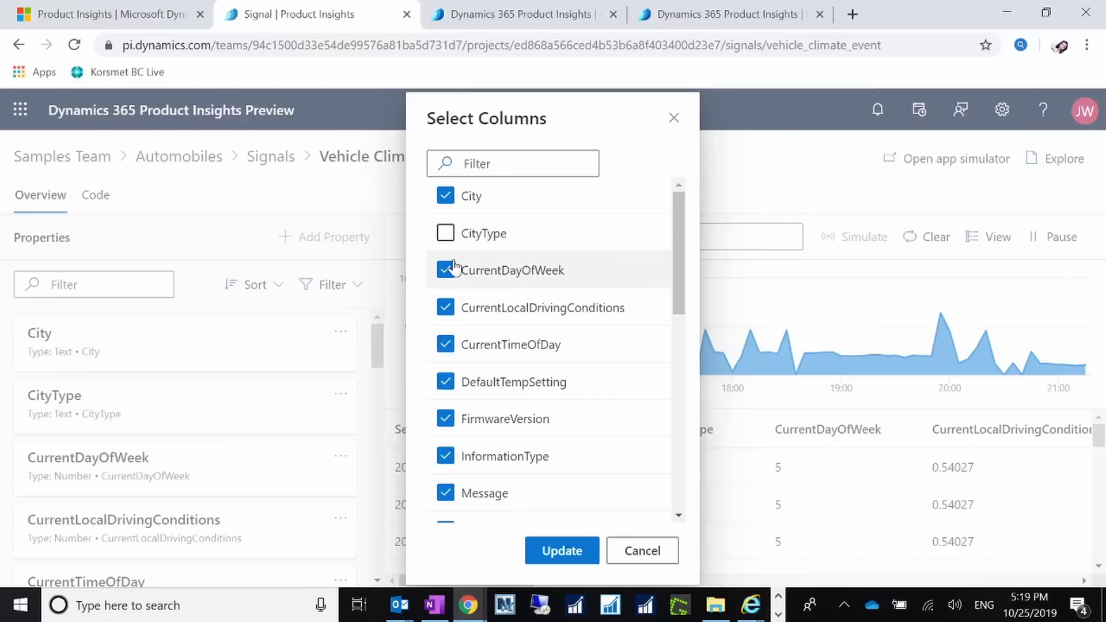
{"action": "left_click", "coordinate": [566, 552]}
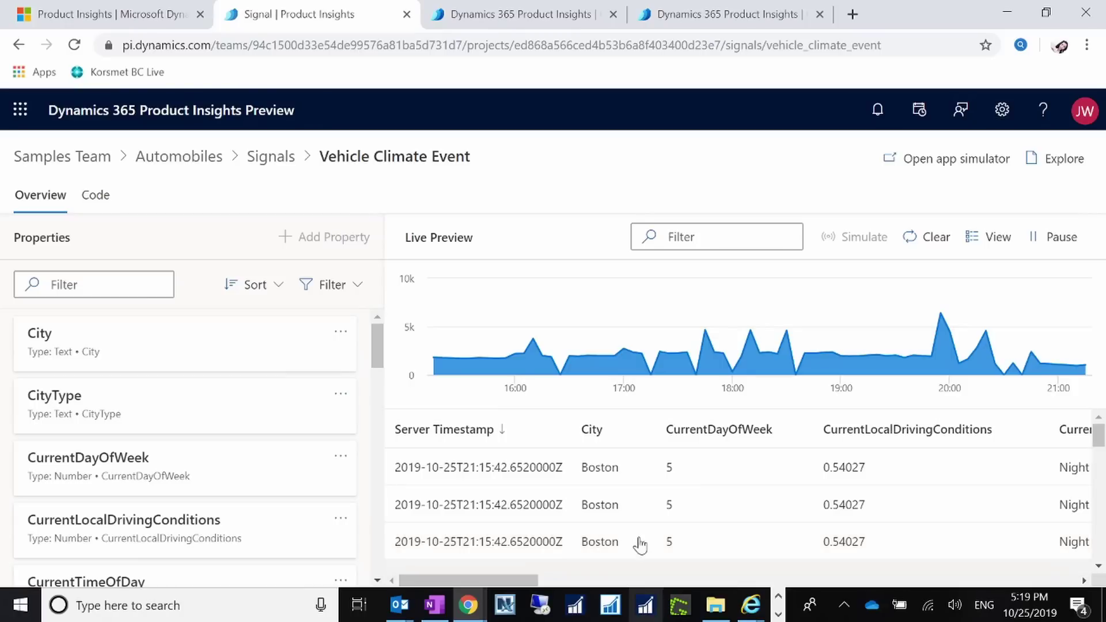
Show the CityType column in the live preview table again.
{"action": "left_click", "coordinate": [997, 250]}
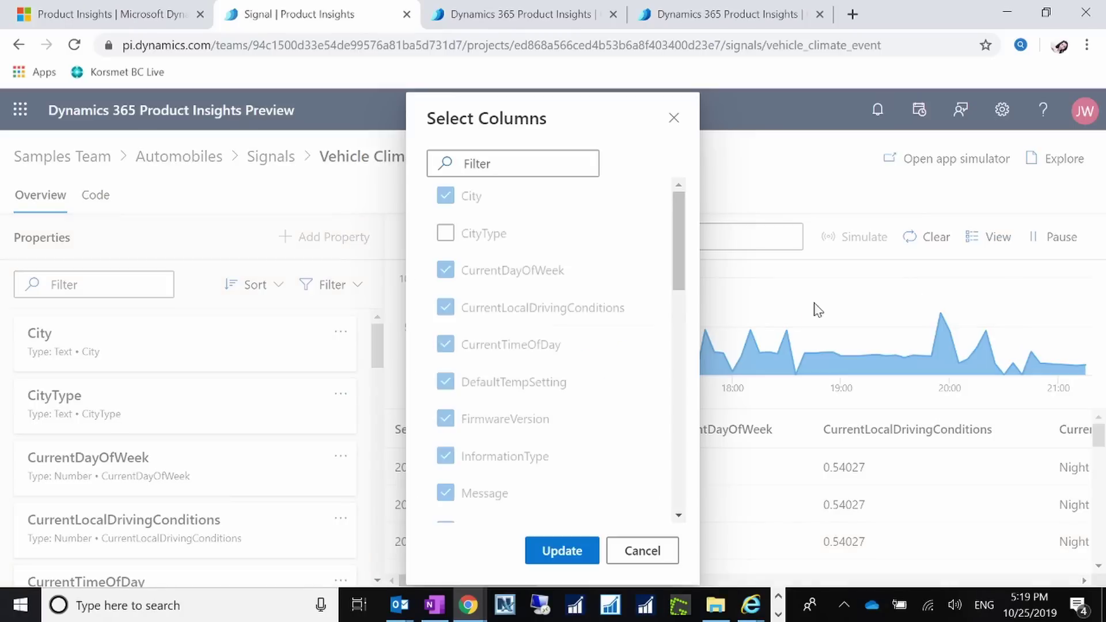
{"action": "left_click", "coordinate": [445, 233]}
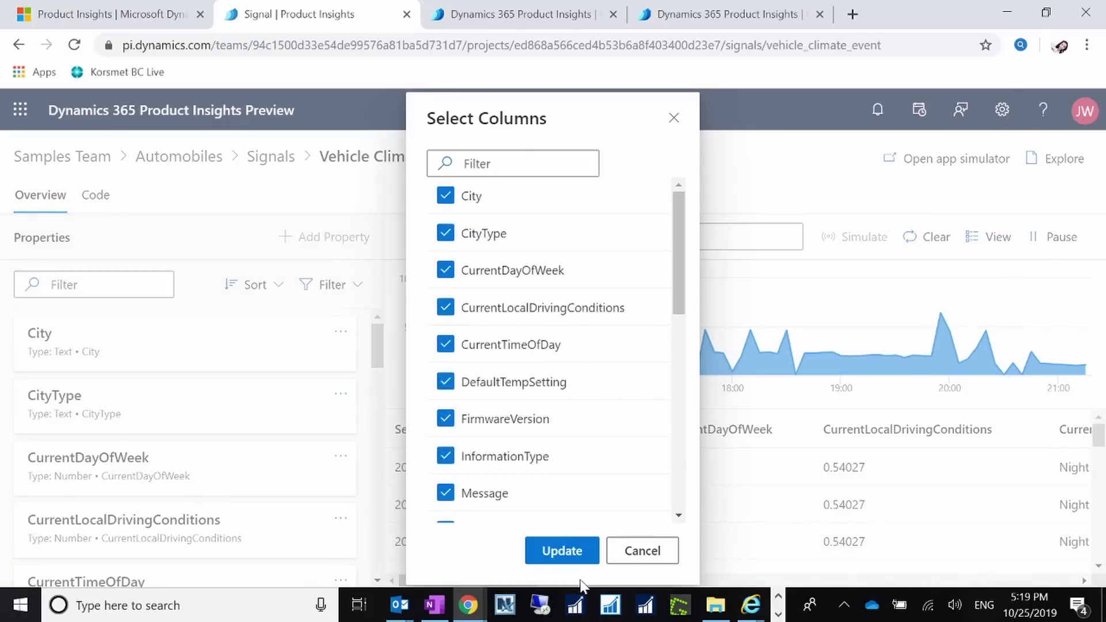
{"action": "left_click", "coordinate": [568, 549]}
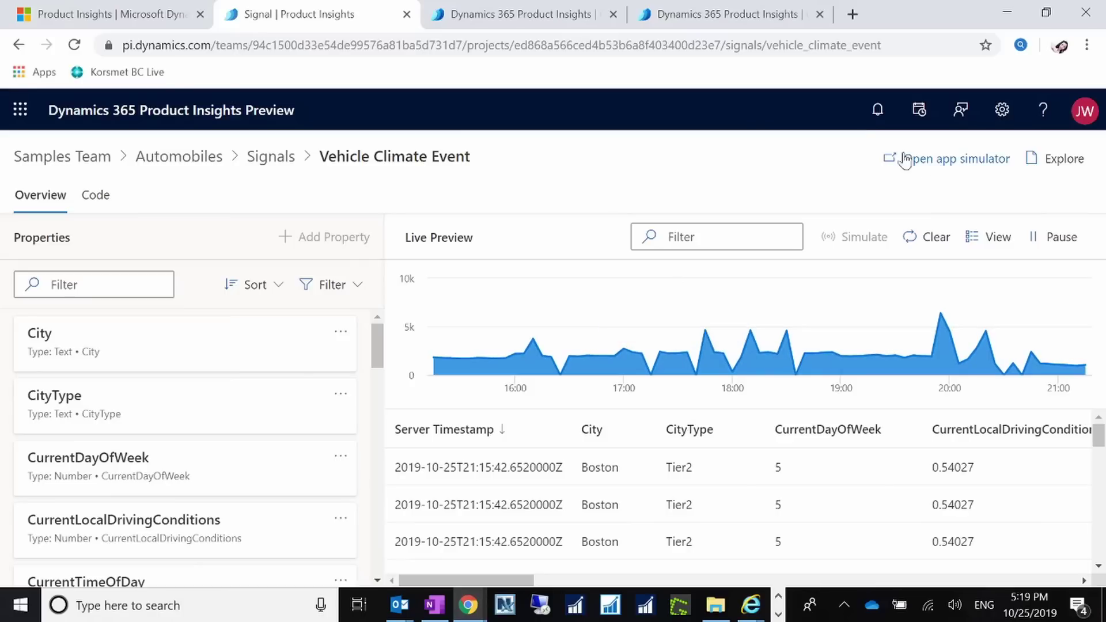
Close the two extra Product Insights browser tabs and open the app simulator for the Vehicle Climate Event signal.
{"action": "left_click", "coordinate": [614, 14]}
{"action": "left_click", "coordinate": [614, 13]}
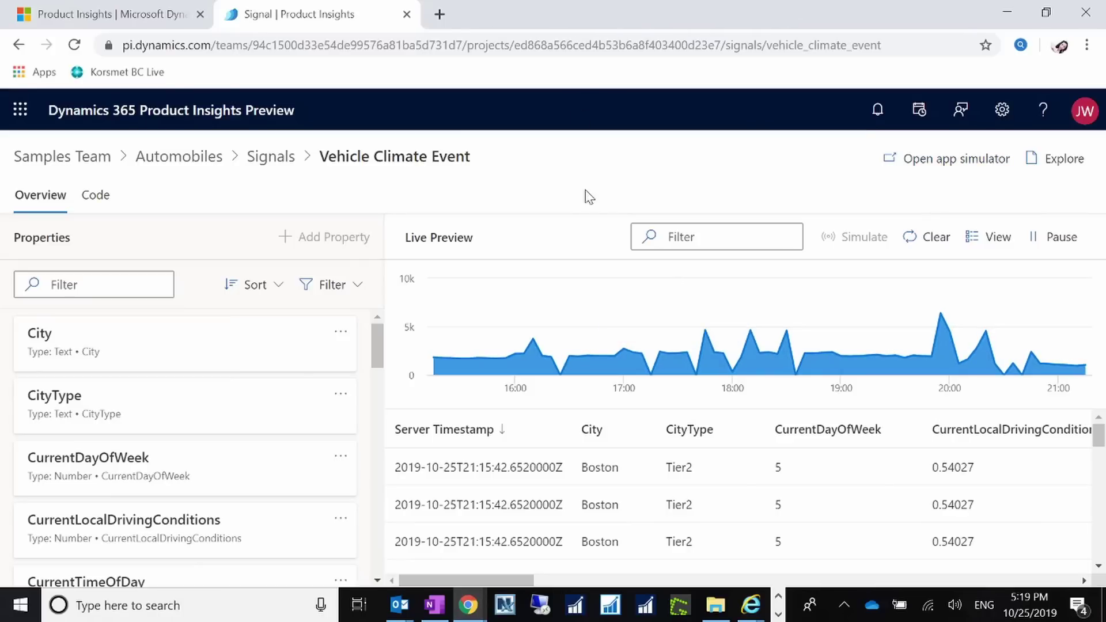
{"action": "left_click", "coordinate": [957, 163]}
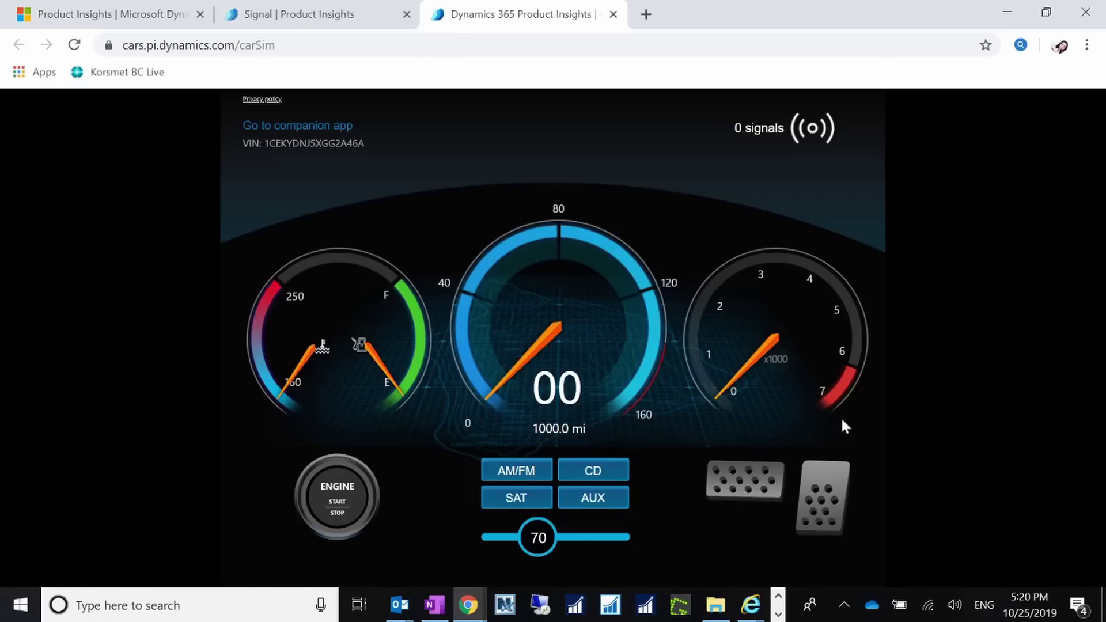
Start the simulated car's engine and switch its audio source through AM/FM, CD, SAT and AUX.
{"action": "left_click", "coordinate": [337, 502]}
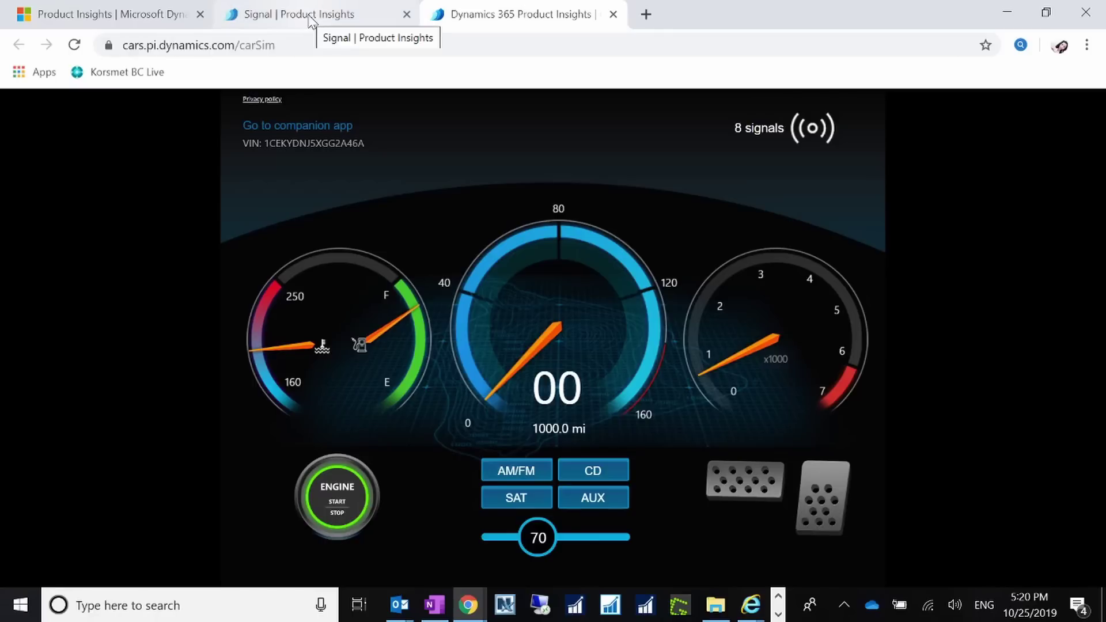
{"action": "left_click", "coordinate": [534, 467]}
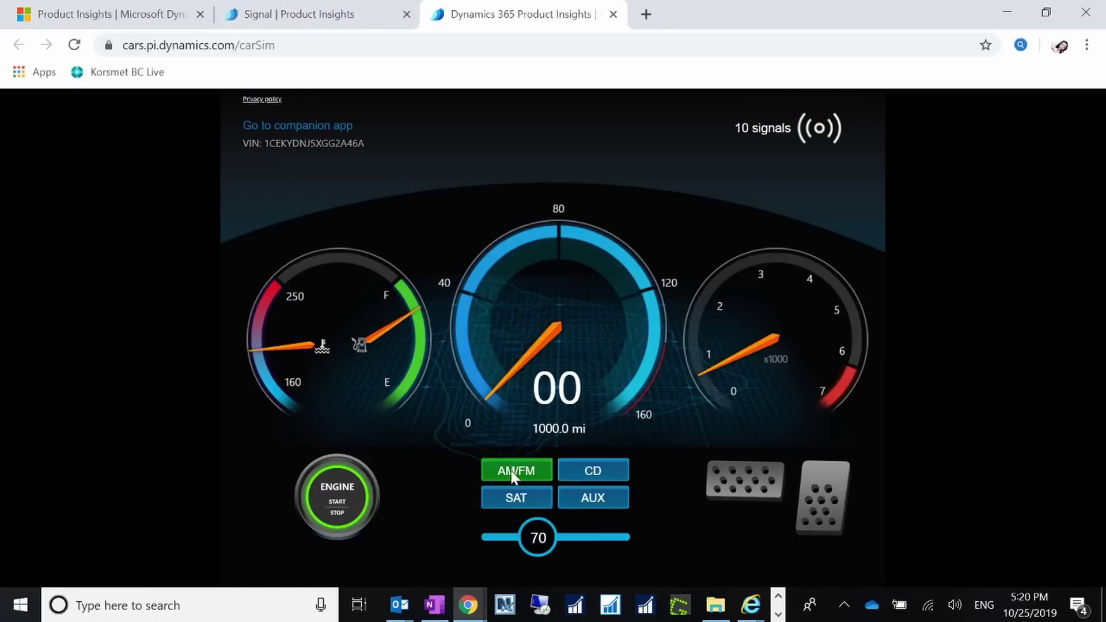
{"action": "left_click", "coordinate": [605, 474]}
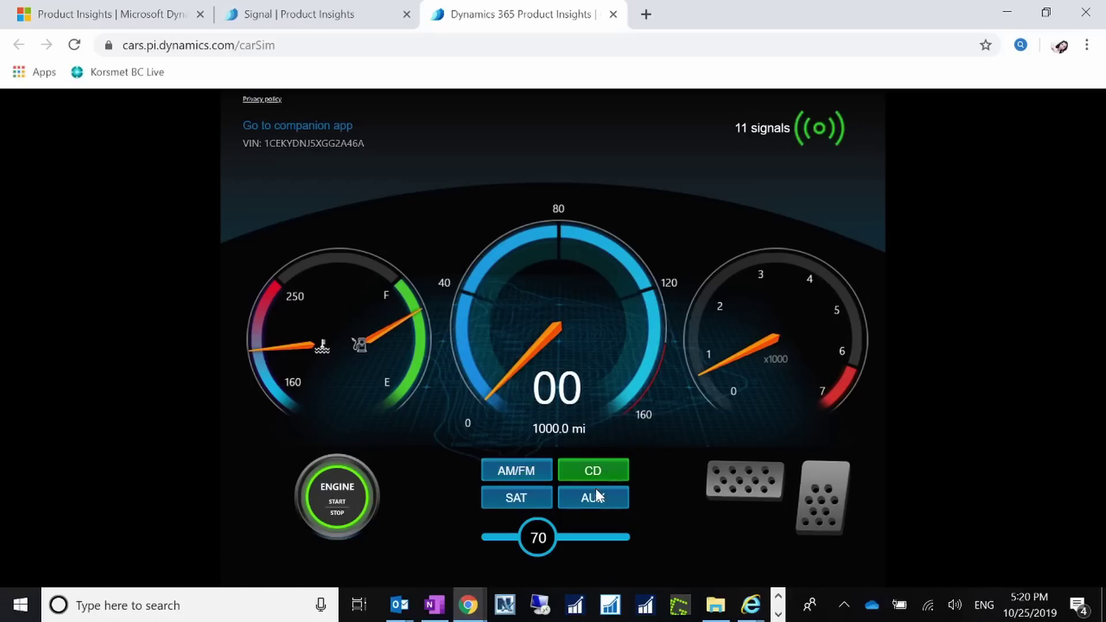
{"action": "left_click", "coordinate": [528, 497]}
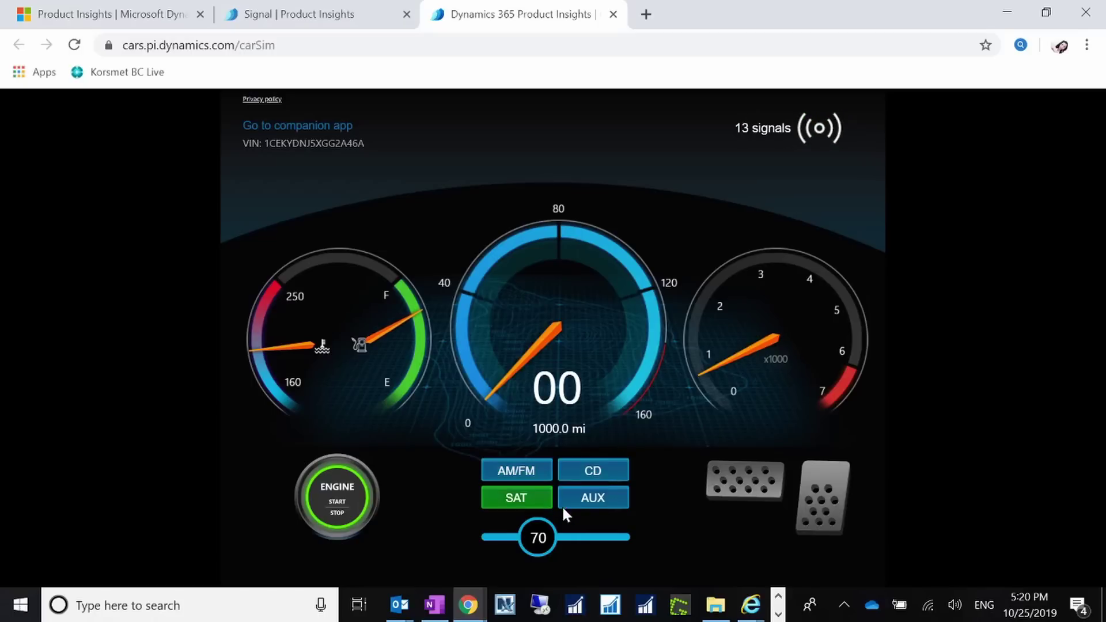
{"action": "left_click", "coordinate": [594, 504]}
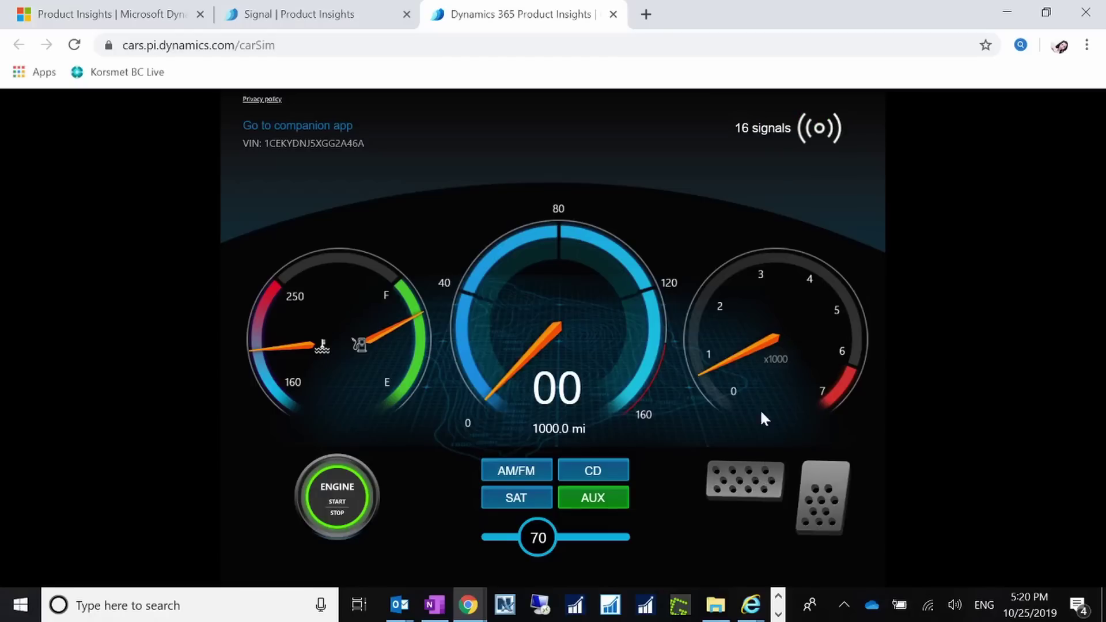
Operate the simulated car's brake and accelerator pedals alternately, twice each, to send driving signals.
{"action": "left_click", "coordinate": [752, 482]}
{"action": "left_click", "coordinate": [812, 506]}
{"action": "left_click", "coordinate": [760, 484]}
{"action": "left_click", "coordinate": [821, 481]}
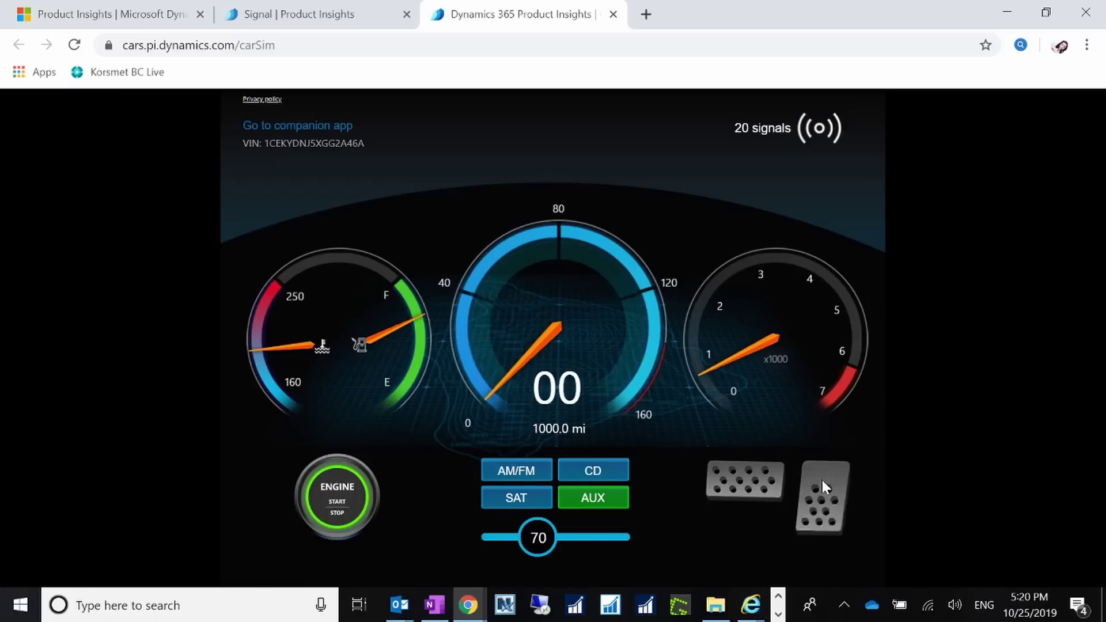
Apply the simulated car's brake once and raise its climate temperature setting to 75.
{"action": "left_click", "coordinate": [756, 482]}
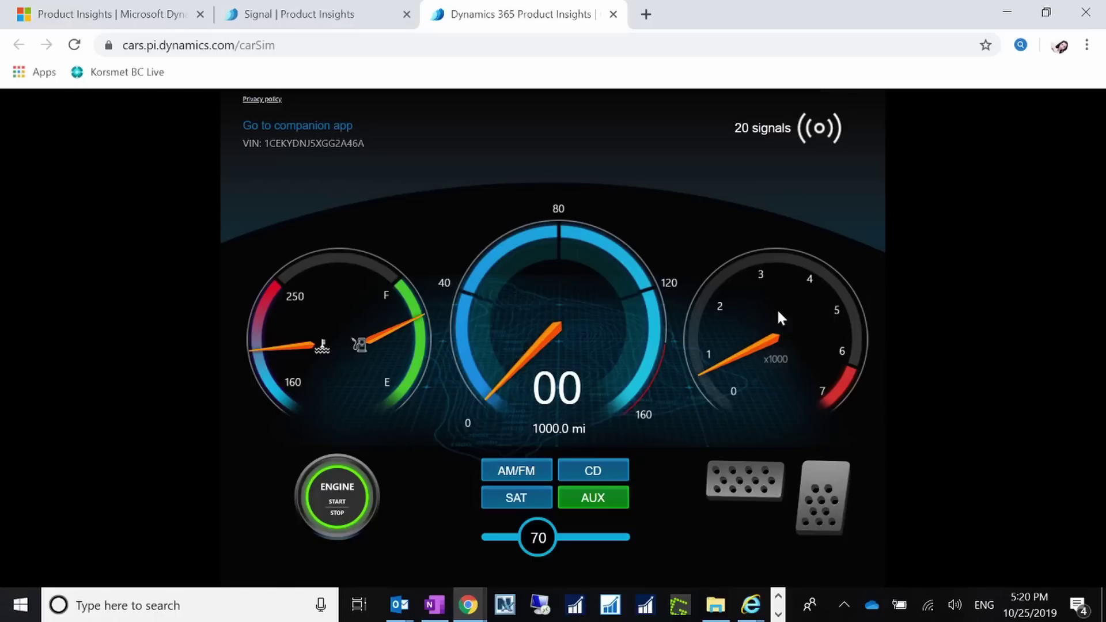
{"action": "mouse_move", "coordinate": [544, 544]}
{"action": "left_mouse_down"}
{"action": "mouse_move", "coordinate": [565, 542]}
{"action": "mouse_move", "coordinate": [528, 552]}
{"action": "mouse_move", "coordinate": [557, 542]}
{"action": "left_mouse_up"}
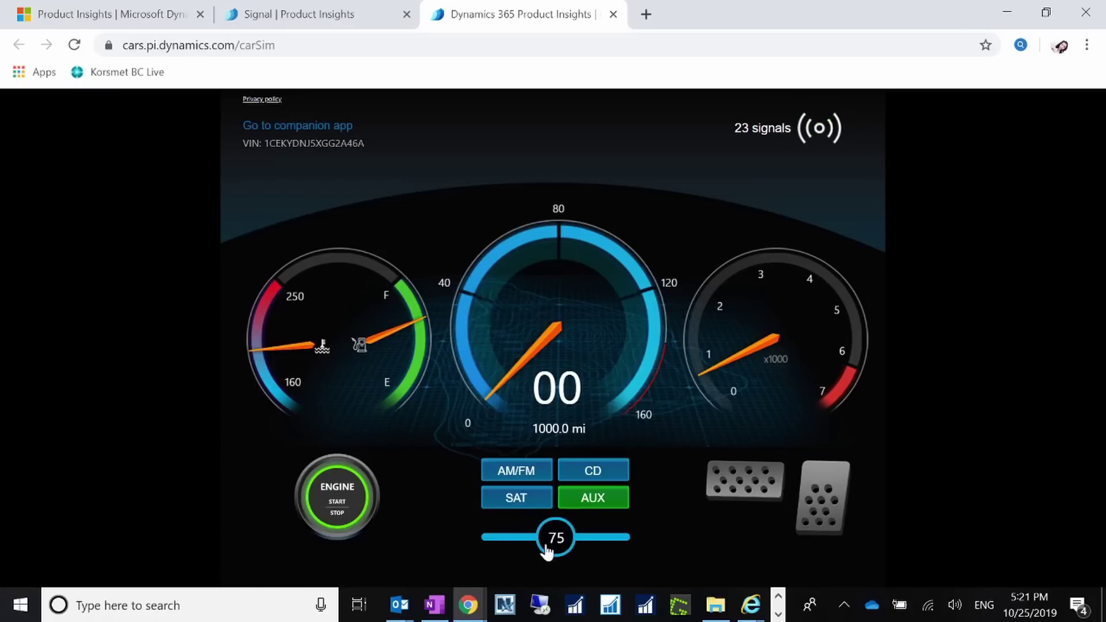
{"action": "left_click_drag", "start_coordinate": [560, 544], "coordinate": [555, 544]}
Return to the Vehicle Climate Event signal and examine the live preview table's columns and rows.
{"action": "left_click", "coordinate": [303, 16]}
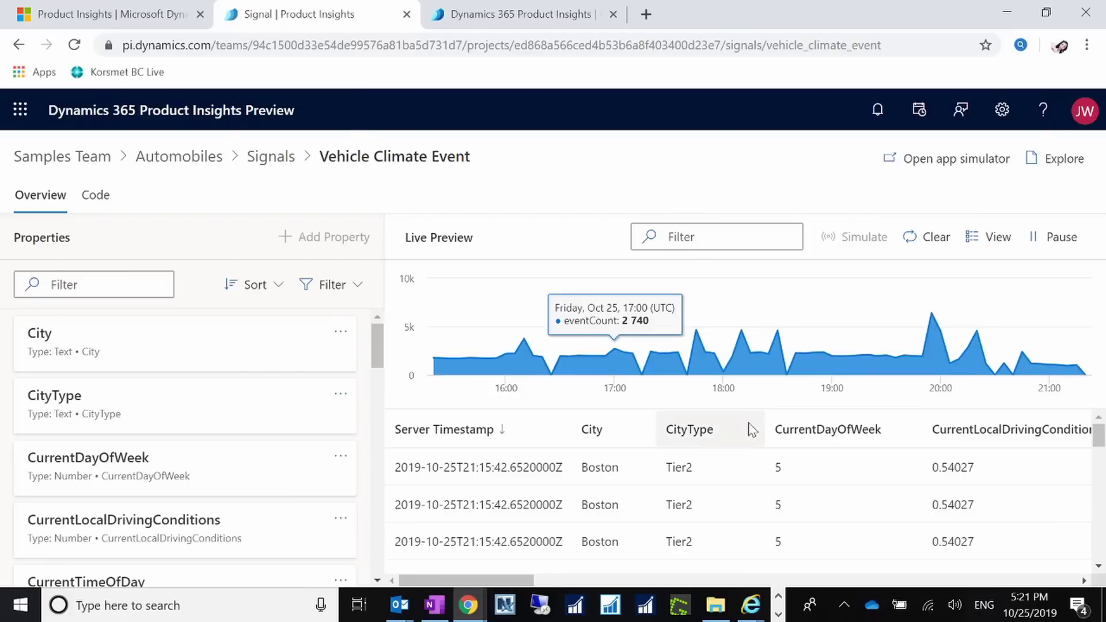
{"action": "left_click_drag", "start_coordinate": [528, 580], "coordinate": [1056, 564]}
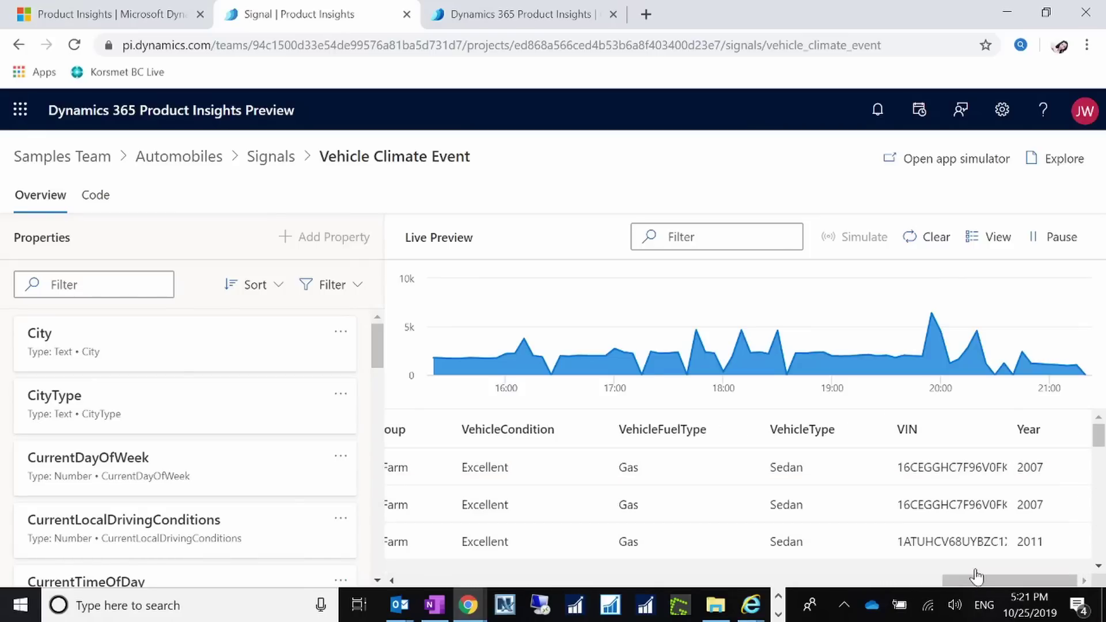
{"action": "left_click_drag", "start_coordinate": [979, 581], "coordinate": [414, 581]}
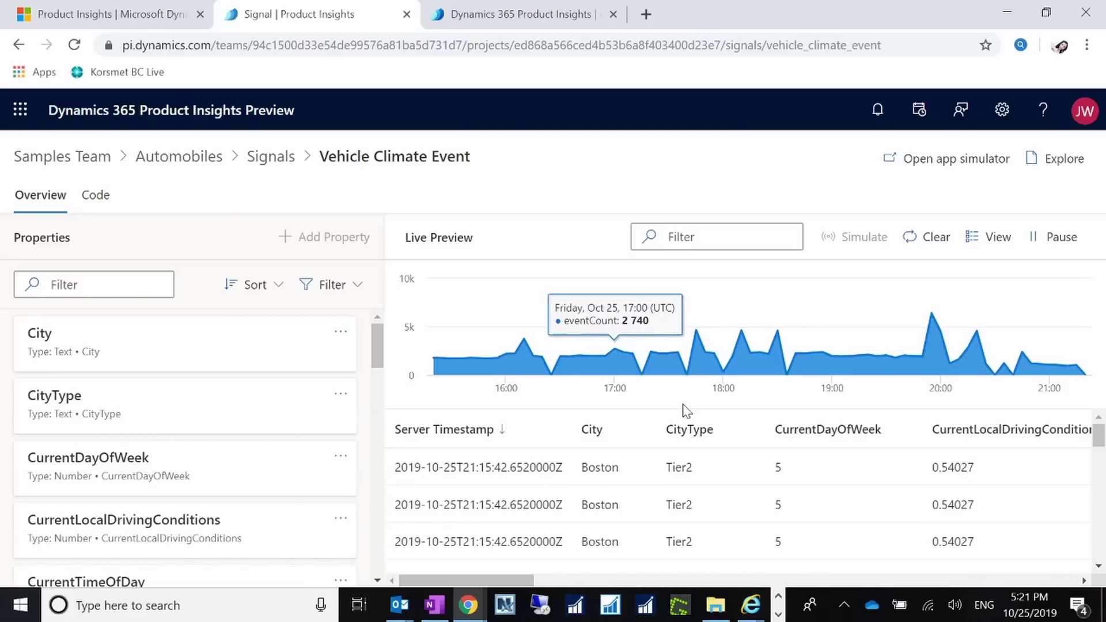
{"action": "scroll", "coordinate": [865, 452], "scroll_direction": "down", "scroll_amount": 5}
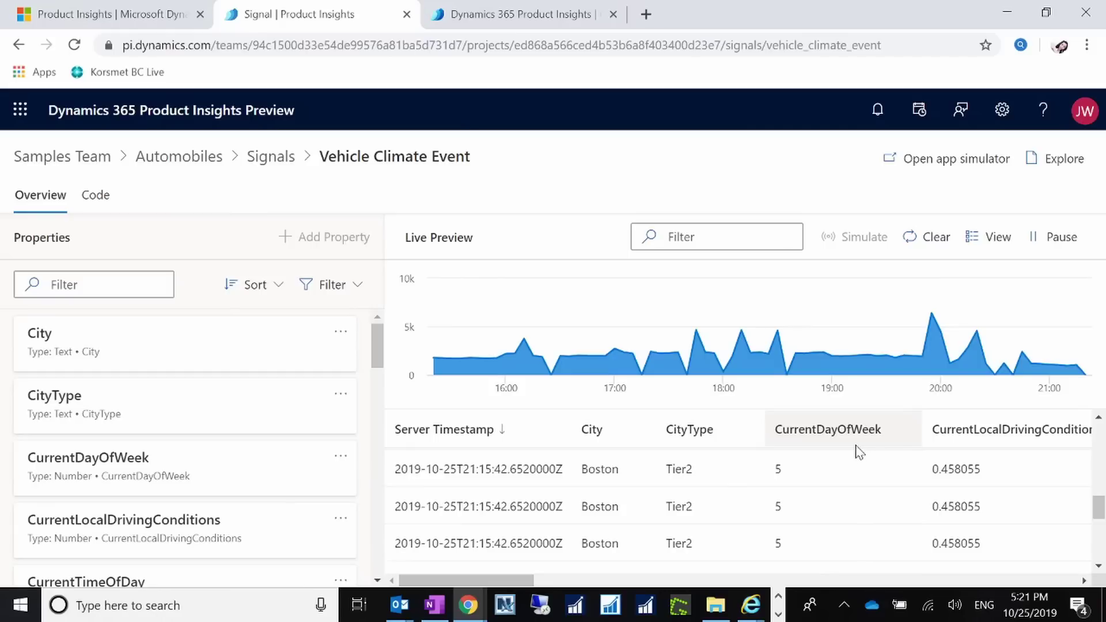
{"action": "scroll", "coordinate": [731, 466], "scroll_direction": "up", "scroll_amount": 5}
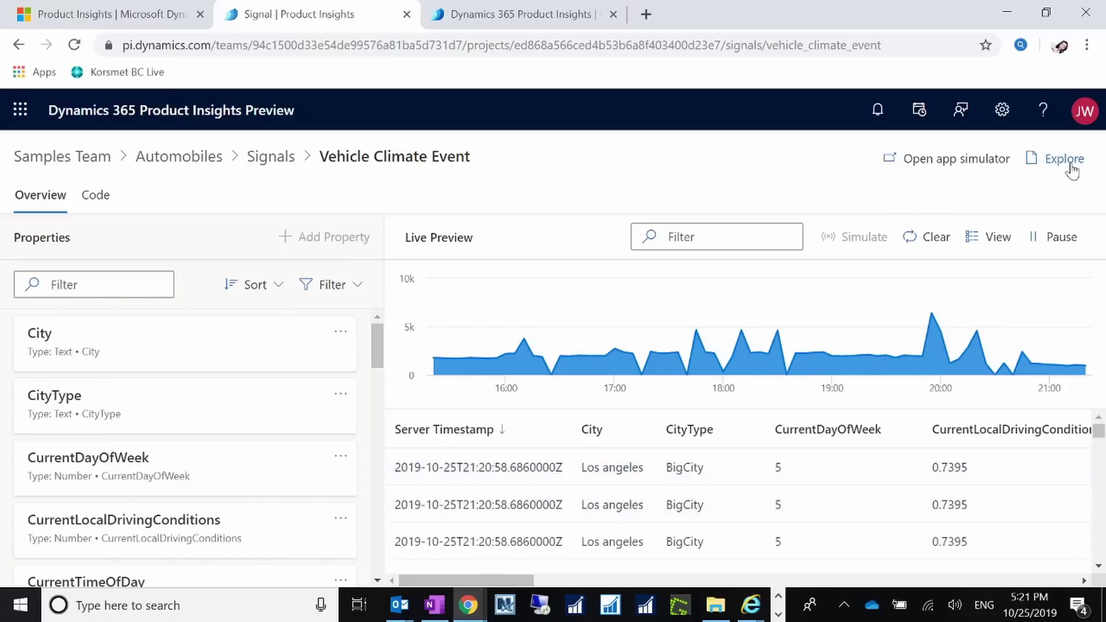
Explore the Vehicle Climate Event signal, trying DefaultTempSetting and VIN as the measure before choosing Model with a distinct count.
{"action": "left_click", "coordinate": [1065, 161]}
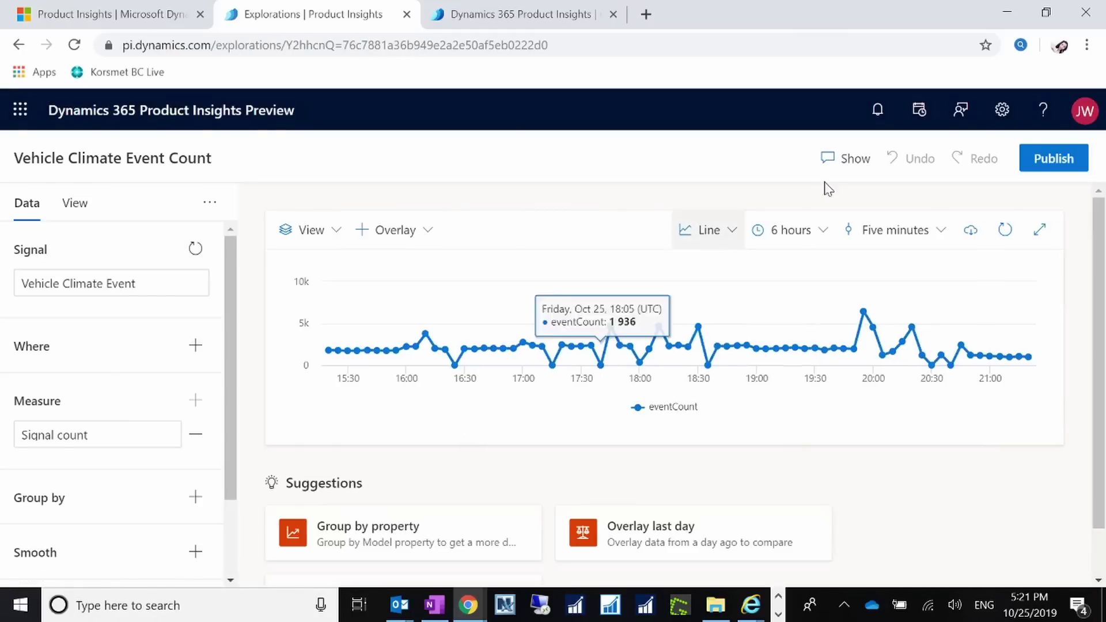
{"action": "left_click", "coordinate": [93, 436]}
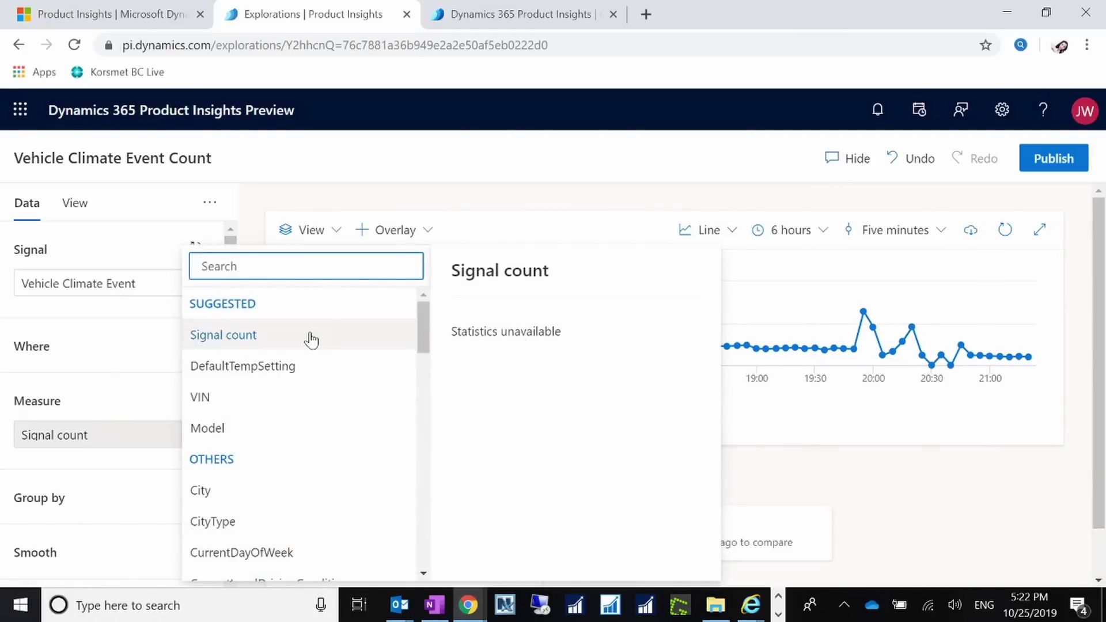
{"action": "left_click", "coordinate": [269, 371]}
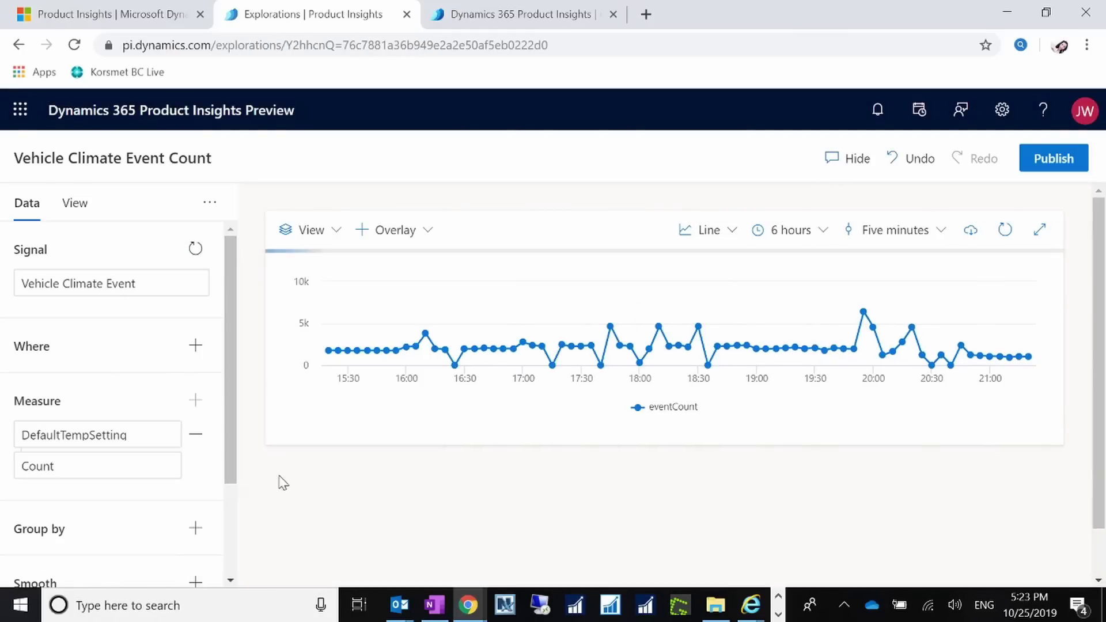
{"action": "left_click", "coordinate": [138, 445]}
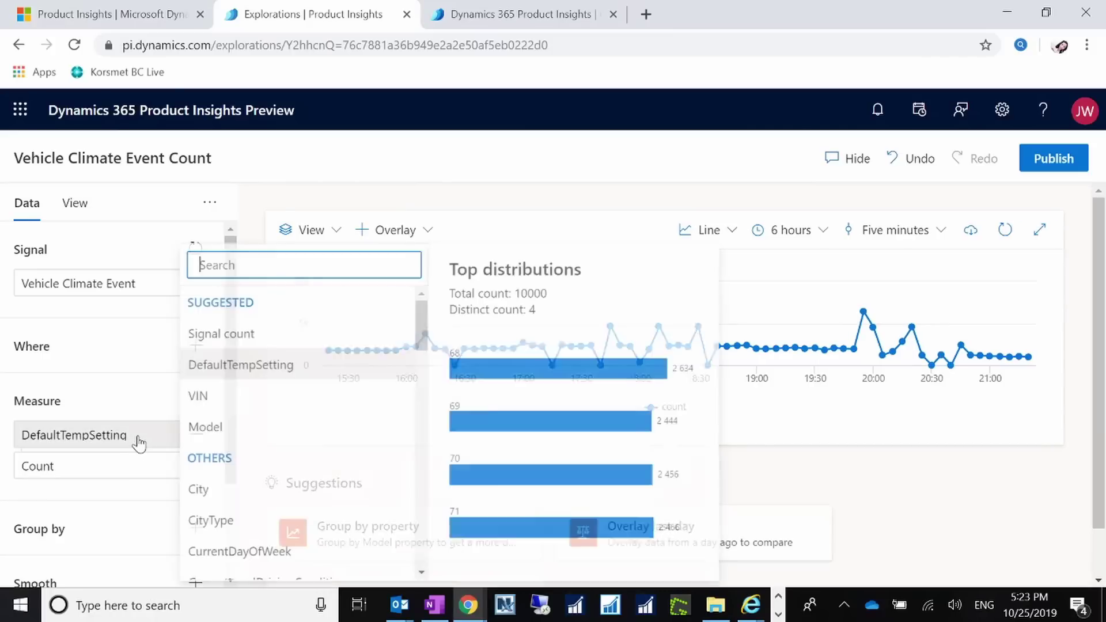
{"action": "left_click", "coordinate": [235, 398]}
{"action": "left_click", "coordinate": [95, 448]}
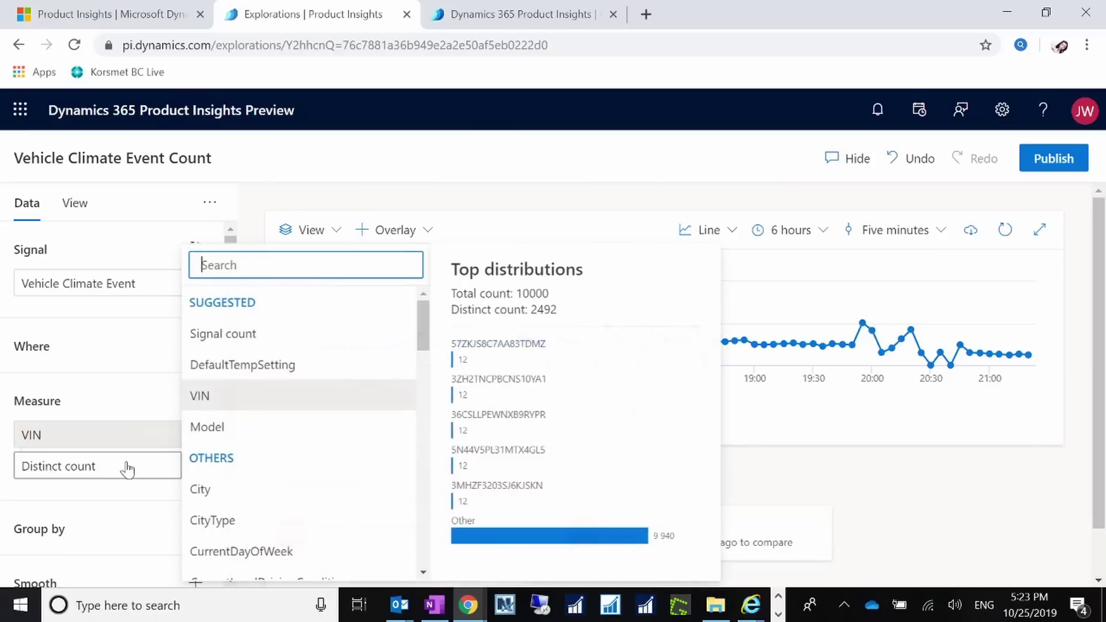
{"action": "left_click", "coordinate": [254, 425]}
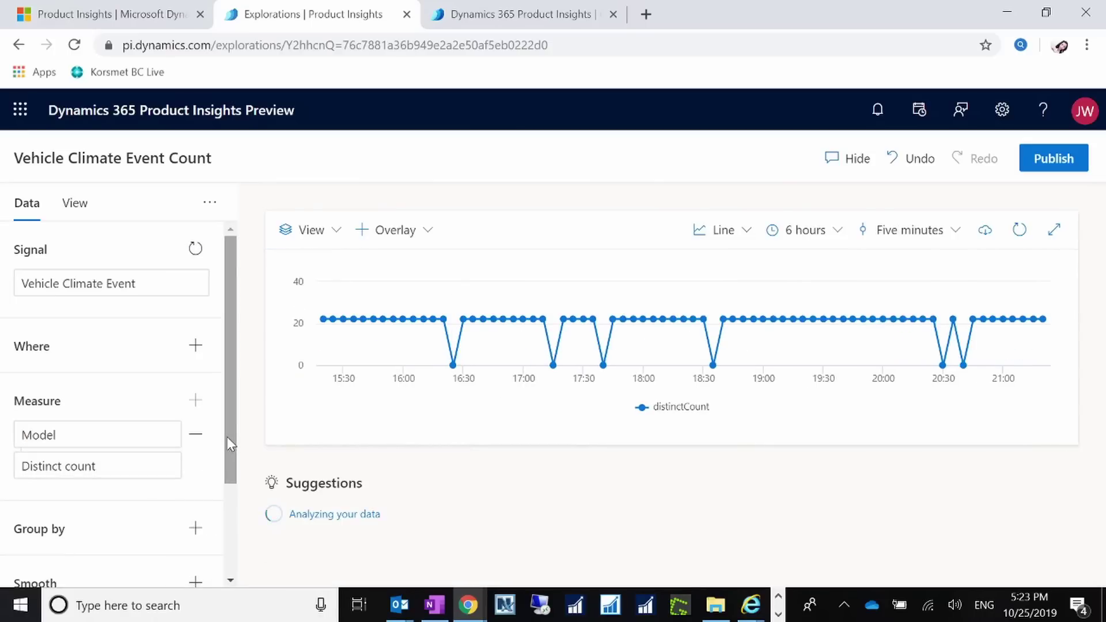
{"action": "left_click_drag", "start_coordinate": [226, 439], "coordinate": [232, 544]}
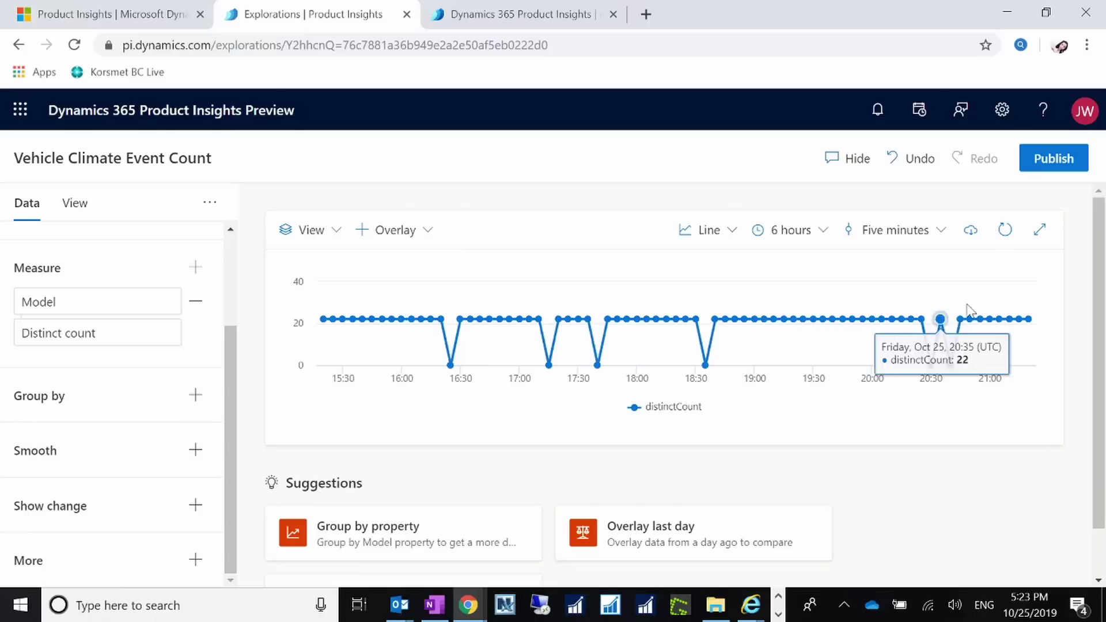
Start publishing the chart to a dashboard and select Test Product Insight as the target project.
{"action": "left_click", "coordinate": [1053, 164]}
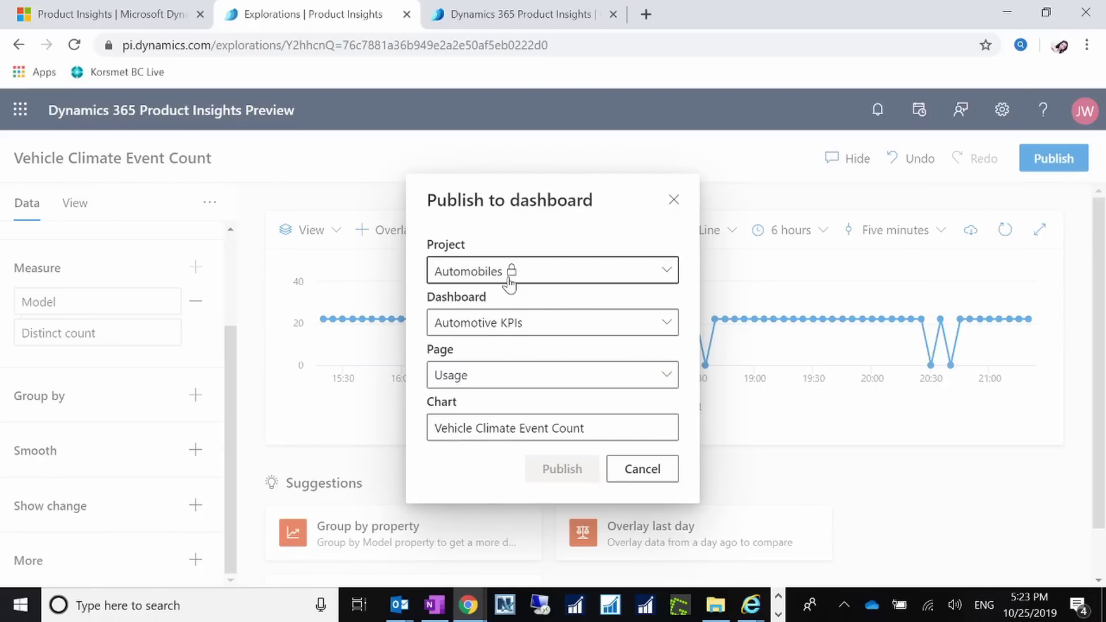
{"action": "left_click", "coordinate": [509, 284]}
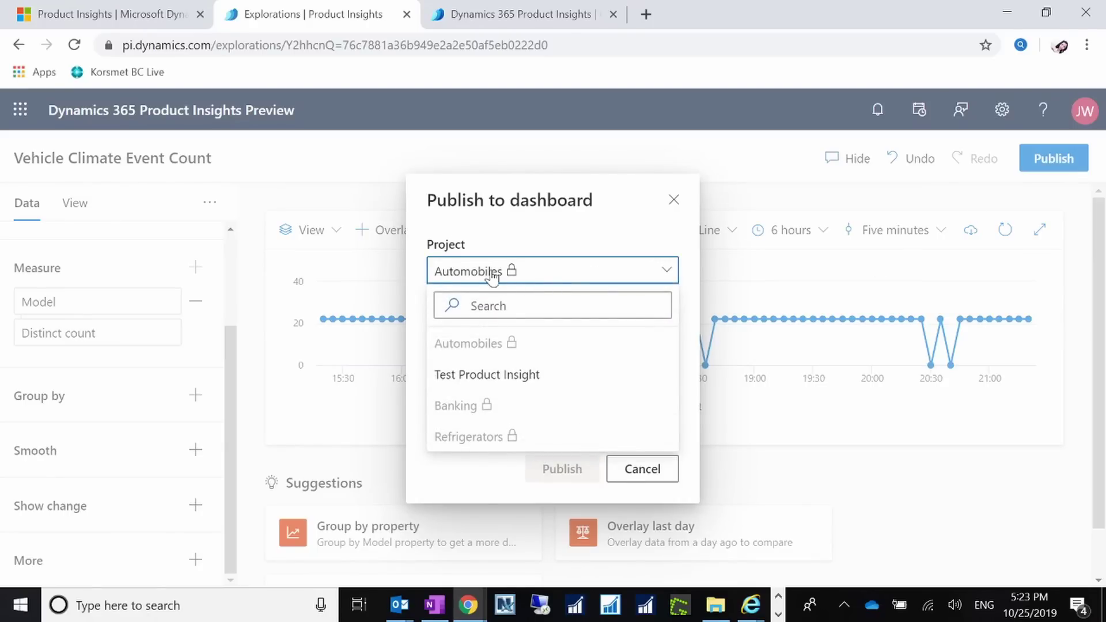
{"action": "left_click", "coordinate": [537, 233]}
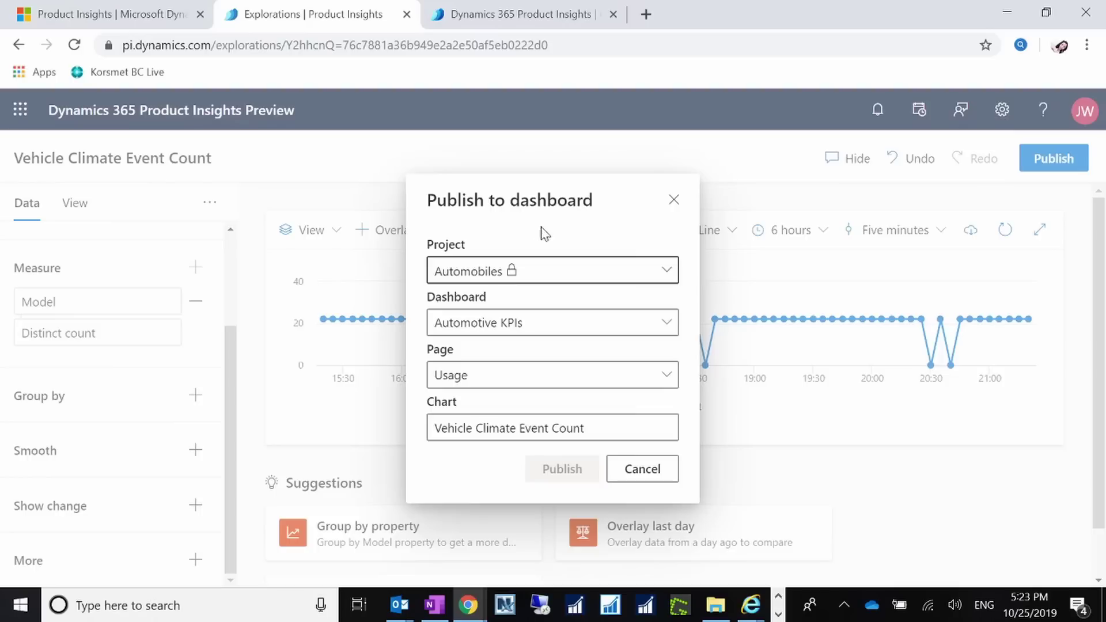
{"action": "left_click", "coordinate": [667, 273]}
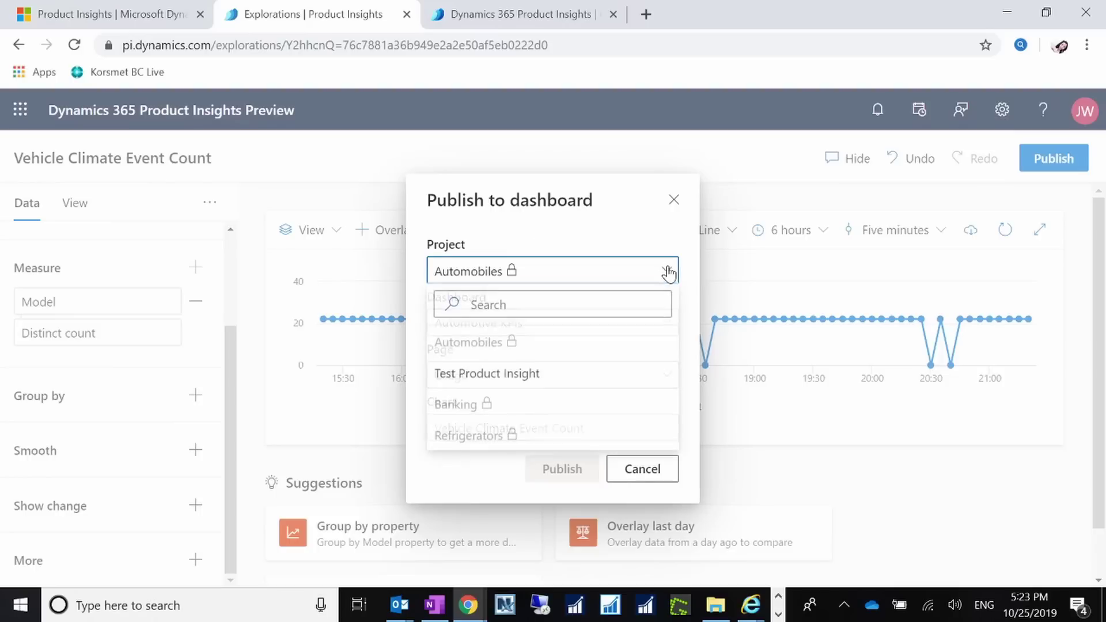
{"action": "left_click", "coordinate": [535, 375]}
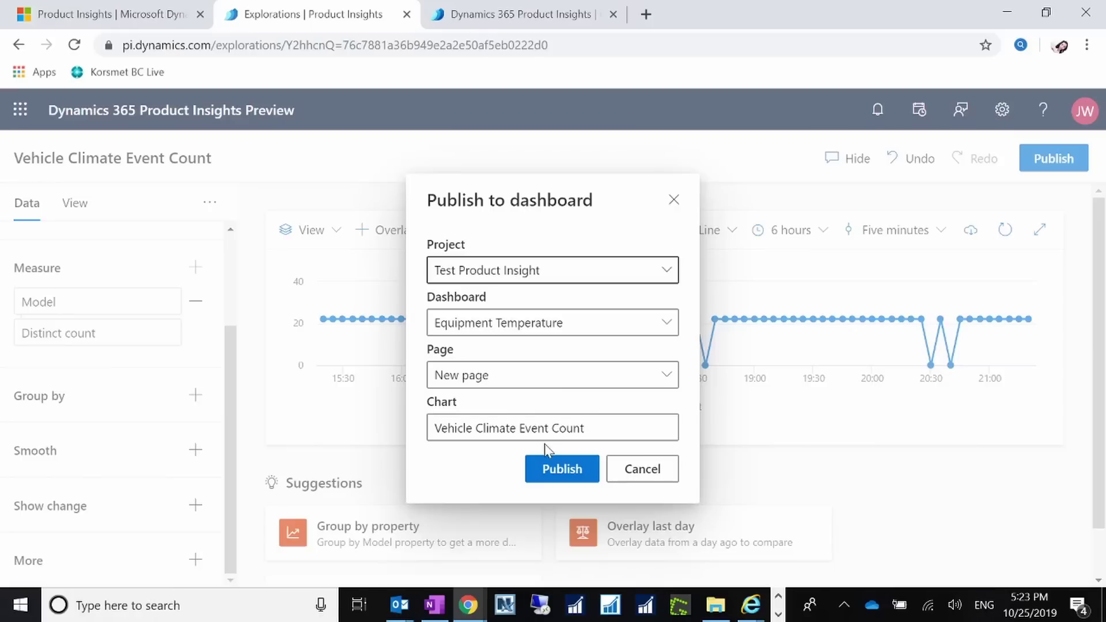
Create a dashboard page named Vehicle Event Monitor in the publish dialog and publish the Vehicle Climate Event Count chart to it.
{"action": "left_click", "coordinate": [514, 380]}
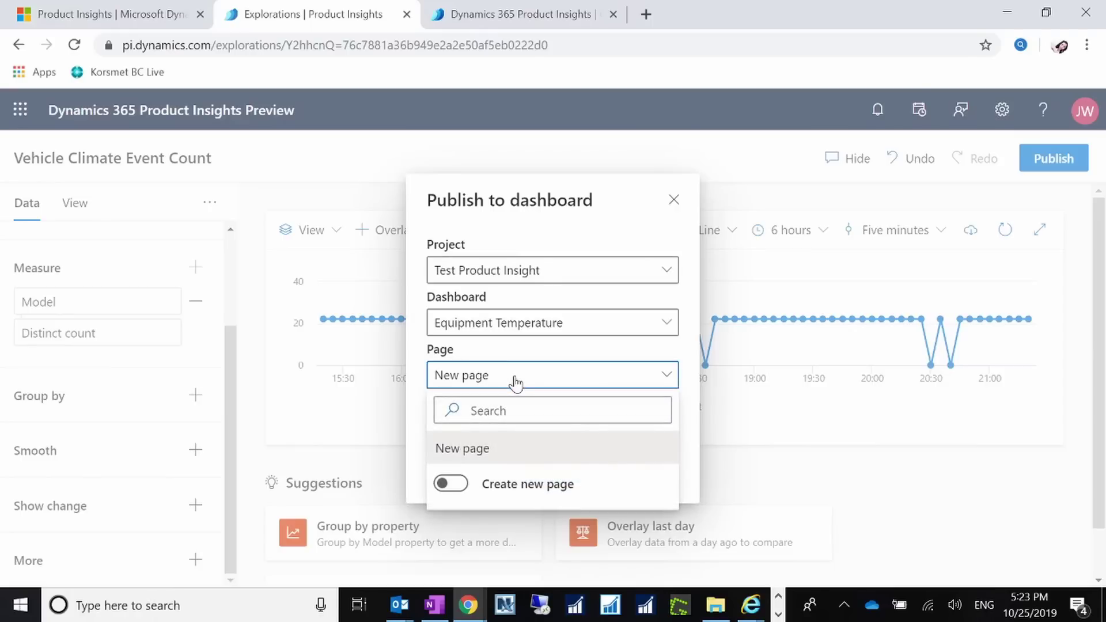
{"action": "left_click", "coordinate": [495, 378]}
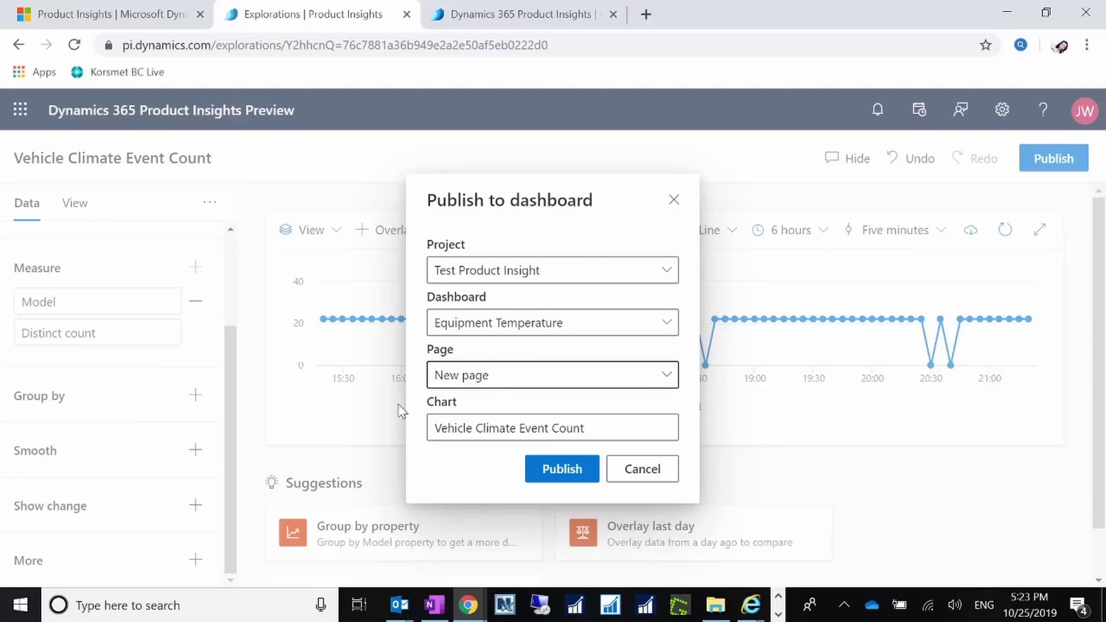
{"action": "left_click", "coordinate": [481, 377]}
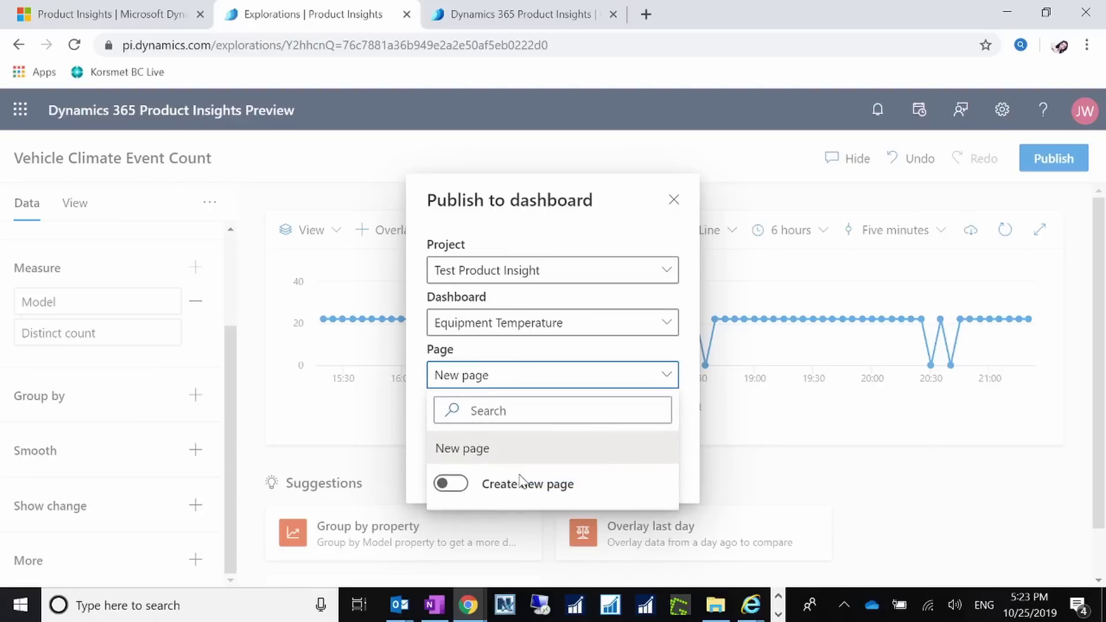
{"action": "left_click", "coordinate": [462, 486]}
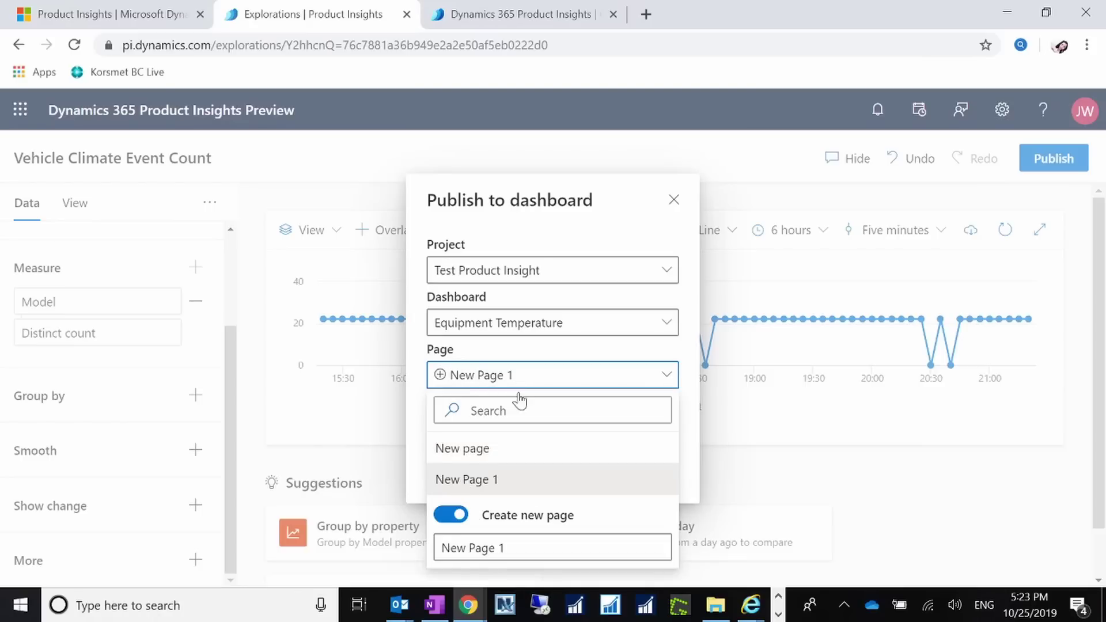
{"action": "left_click", "coordinate": [495, 548]}
{"action": "key", "text": "ctrl+a"}
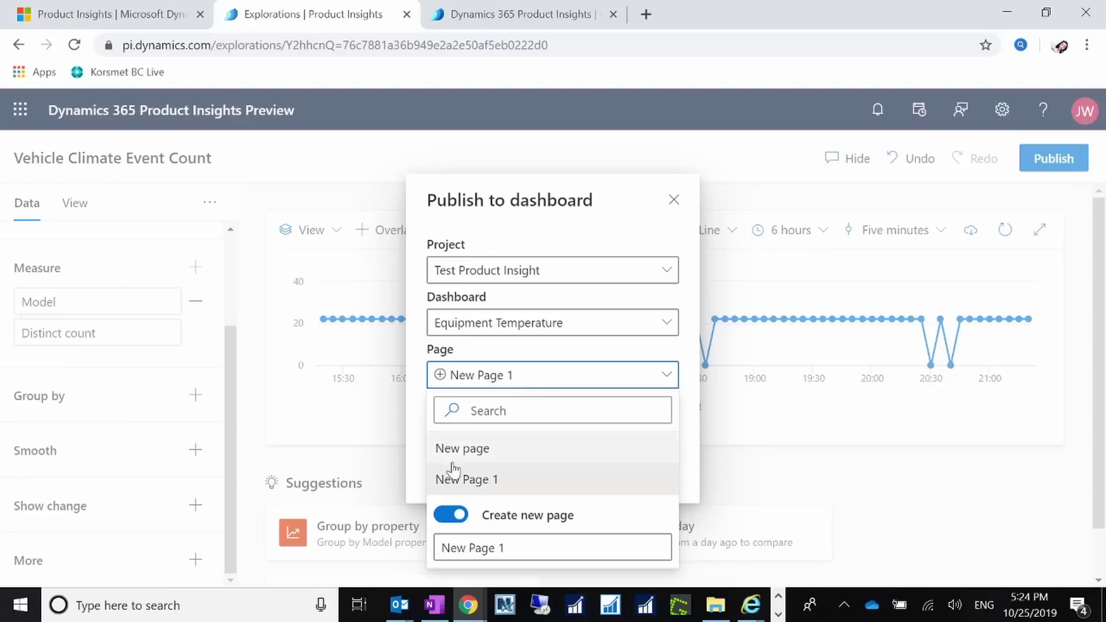
{"action": "left_click", "coordinate": [504, 547]}
{"action": "left_click_drag", "start_coordinate": [504, 548], "coordinate": [353, 544]}
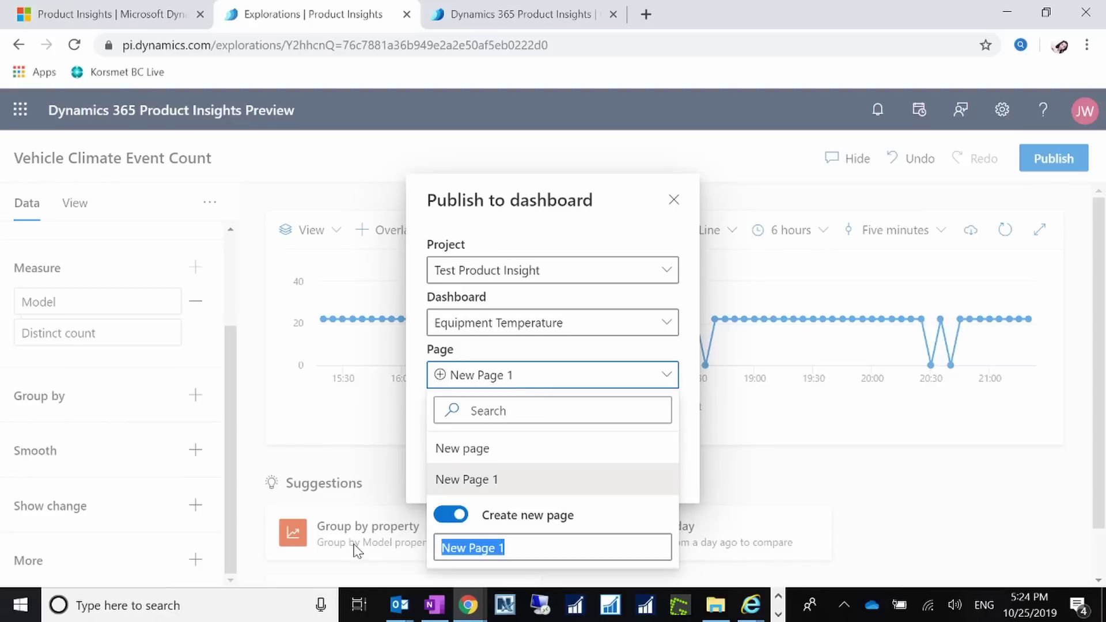
{"action": "type", "text": "Vehicle E"}
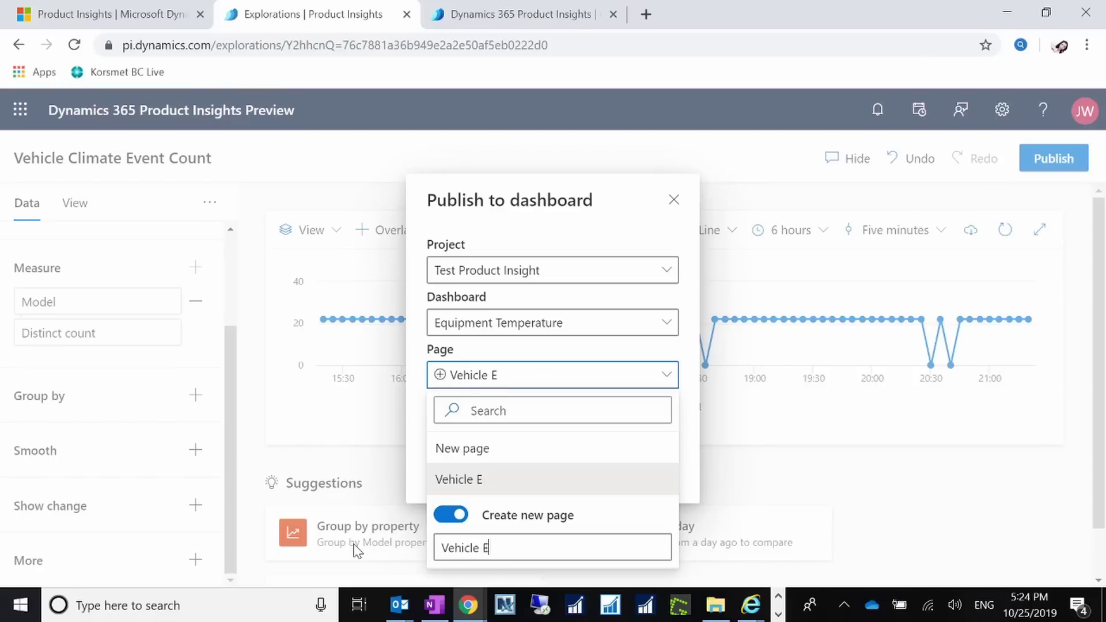
{"action": "type", "text": "vent Moni"}
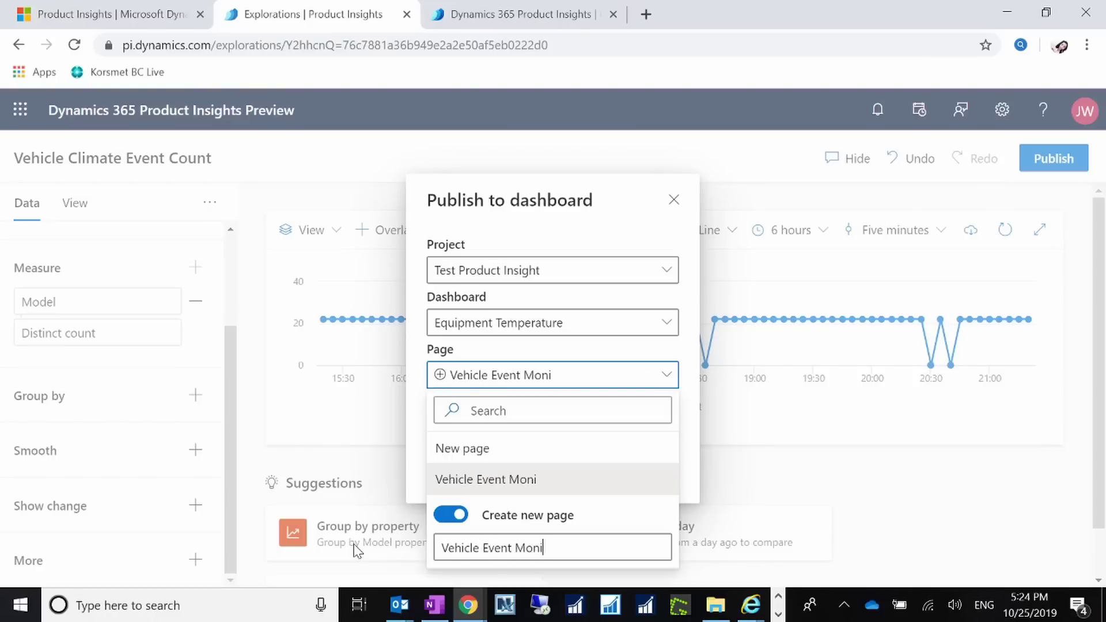
{"action": "type", "text": "tor"}
{"action": "left_click", "coordinate": [695, 460]}
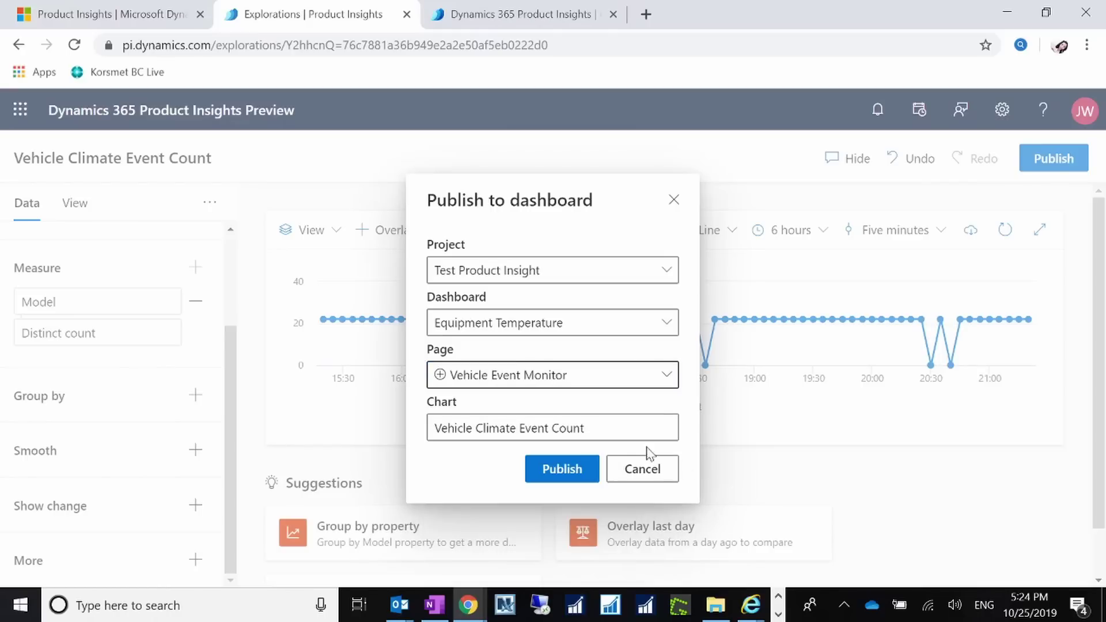
{"action": "left_click", "coordinate": [562, 468]}
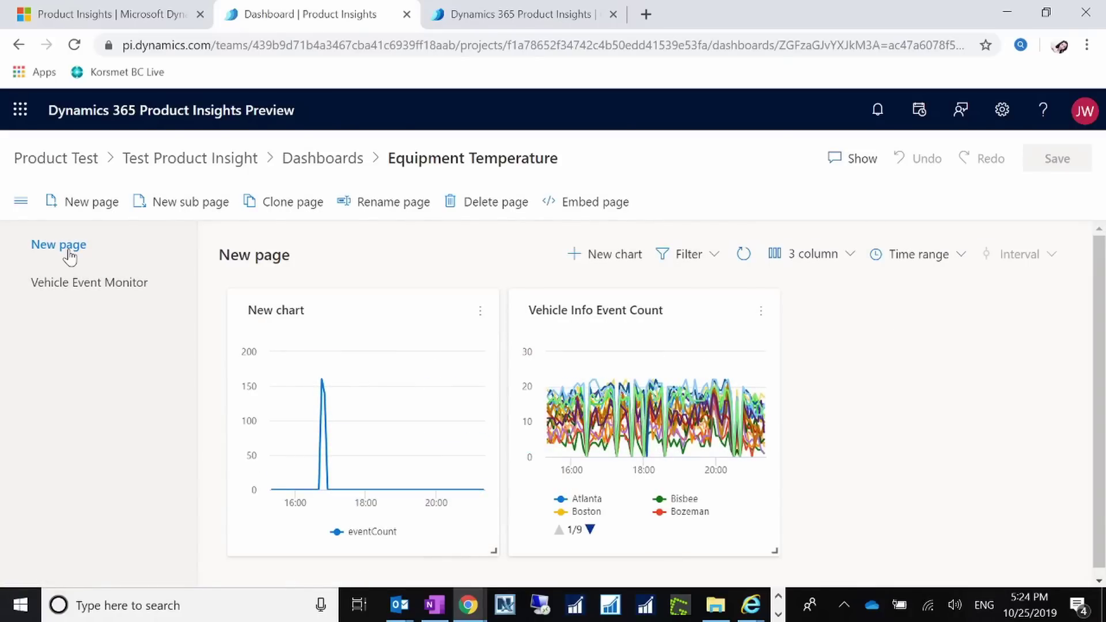
View the published chart on the Vehicle Event Monitor page, and return to the dashboard's New page.
{"action": "left_click", "coordinate": [74, 284]}
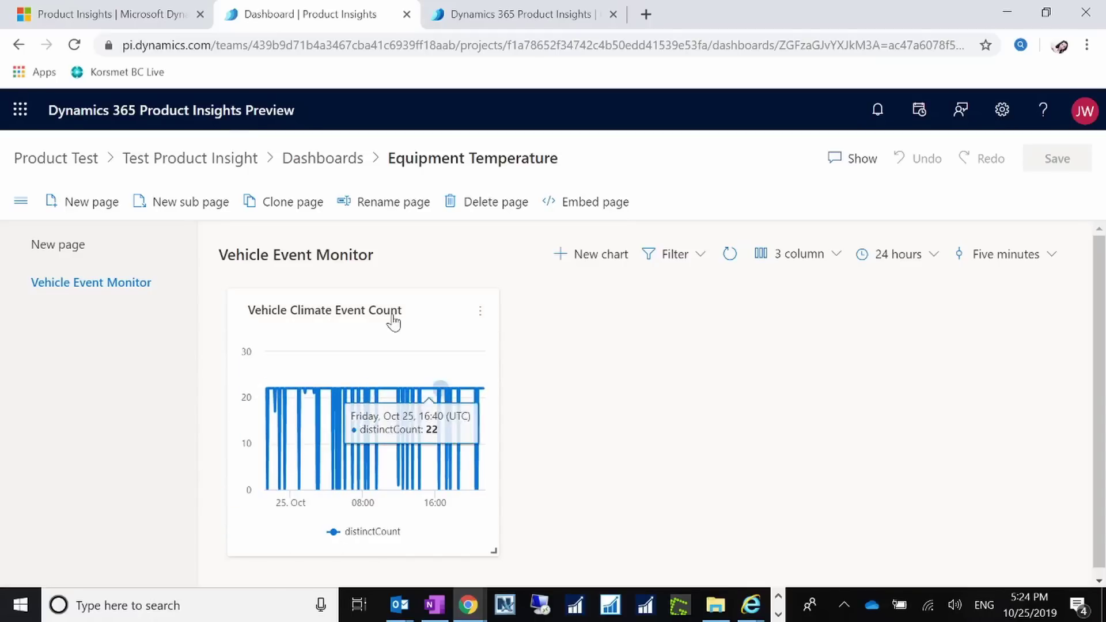
{"action": "left_click", "coordinate": [93, 252]}
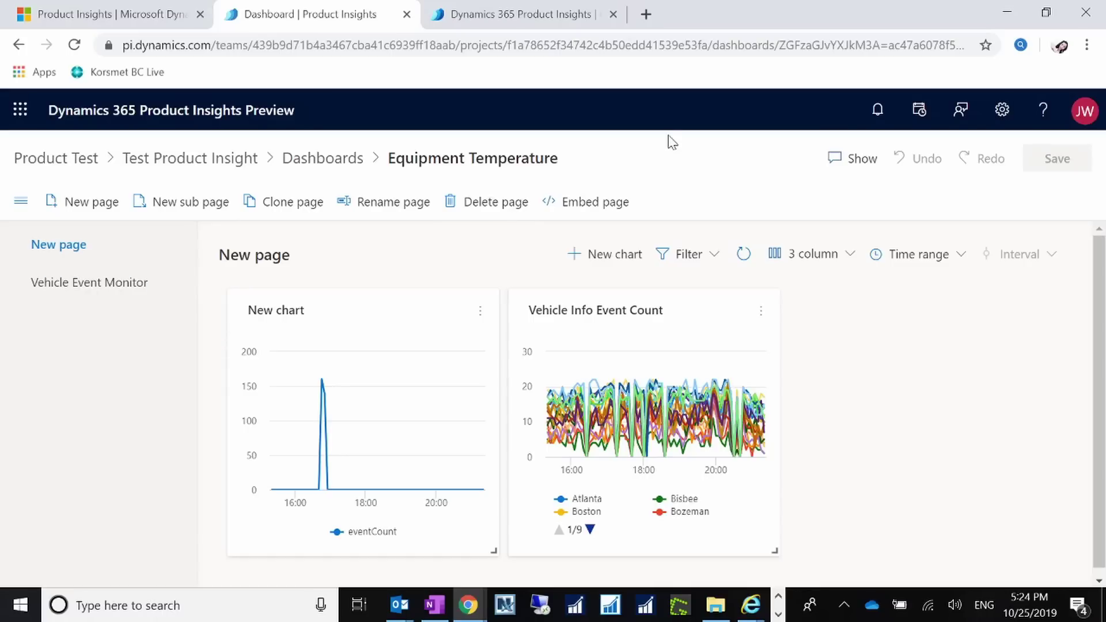
Open the secure embed URL for the dashboard's New page and examine the full address.
{"action": "left_click", "coordinate": [612, 212]}
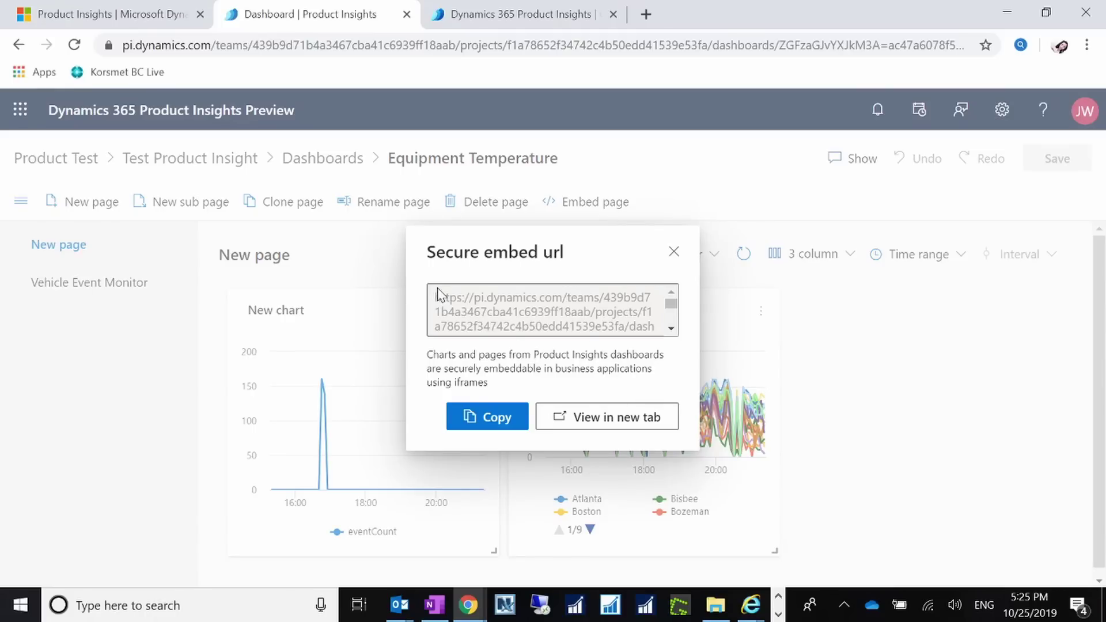
{"action": "left_click_drag", "start_coordinate": [552, 305], "coordinate": [600, 324]}
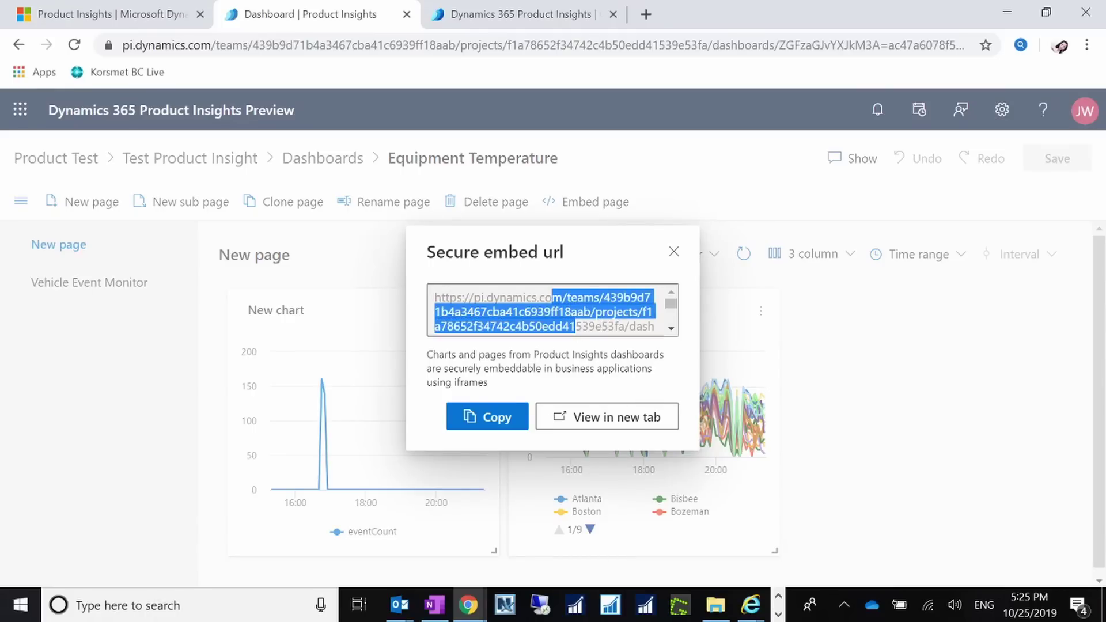
{"action": "left_click", "coordinate": [619, 323]}
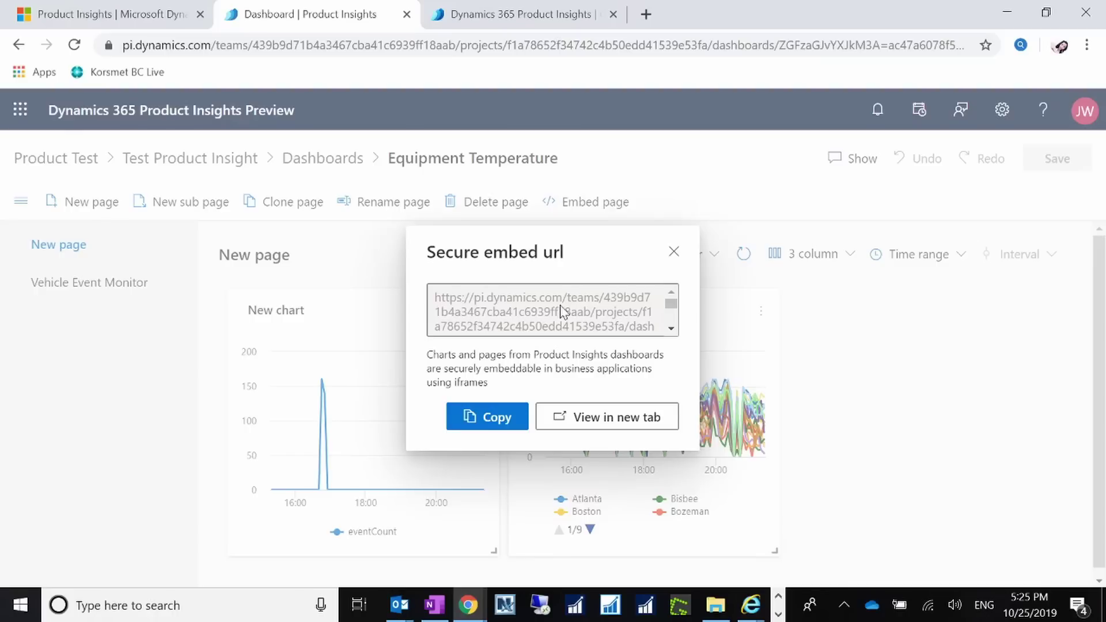
{"action": "scroll", "coordinate": [554, 309], "scroll_direction": "down", "scroll_amount": 2}
{"action": "scroll", "coordinate": [554, 309], "scroll_direction": "up", "scroll_amount": 3}
{"action": "scroll", "coordinate": [513, 307], "scroll_direction": "down", "scroll_amount": 2}
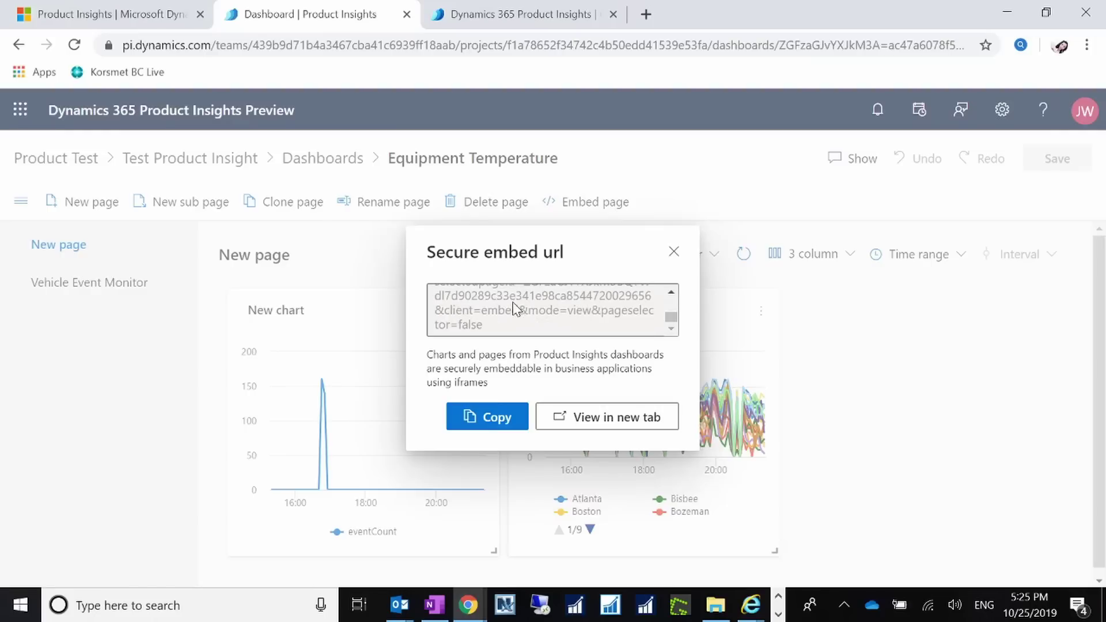
Close the secure embed URL and examine the signals of the Automobiles project in Samples Team.
{"action": "left_click", "coordinate": [673, 252]}
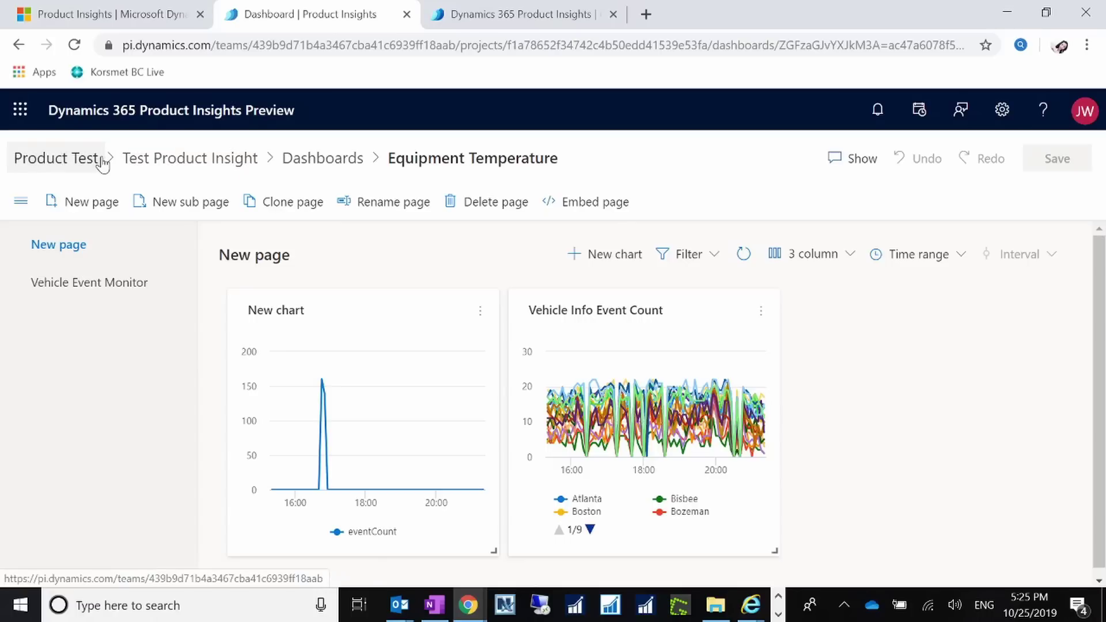
{"action": "left_click", "coordinate": [84, 161]}
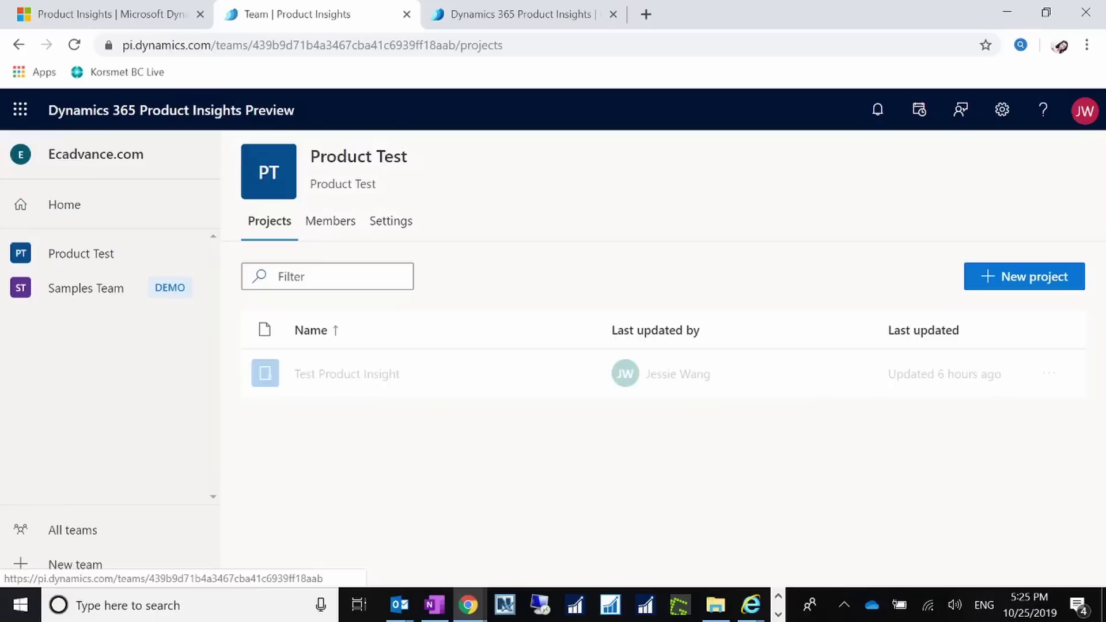
{"action": "left_click", "coordinate": [92, 292]}
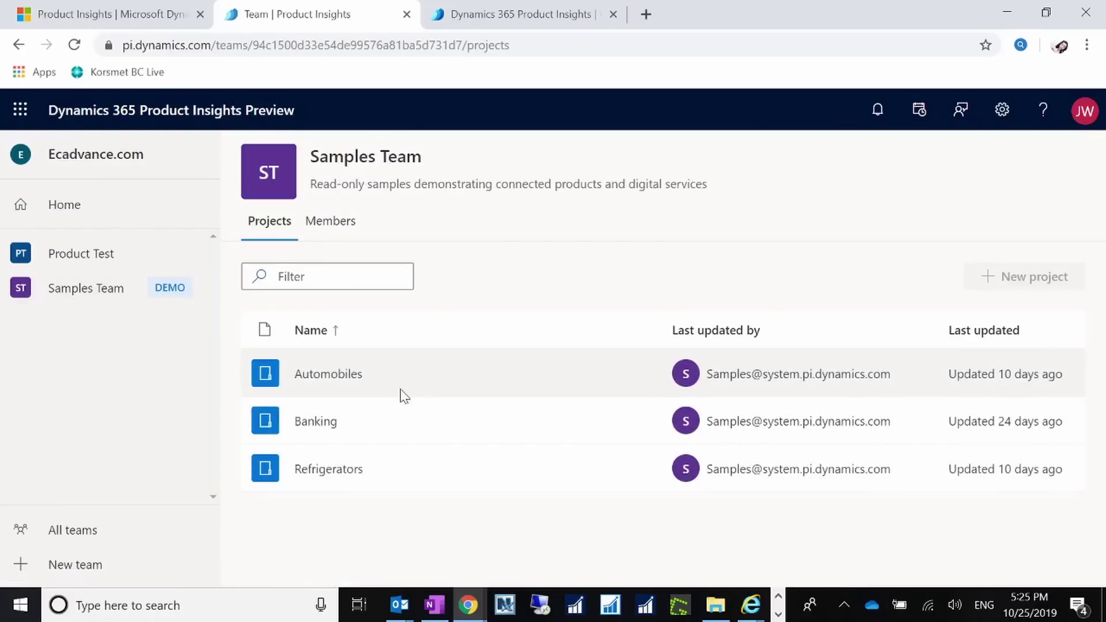
{"action": "left_click", "coordinate": [329, 383]}
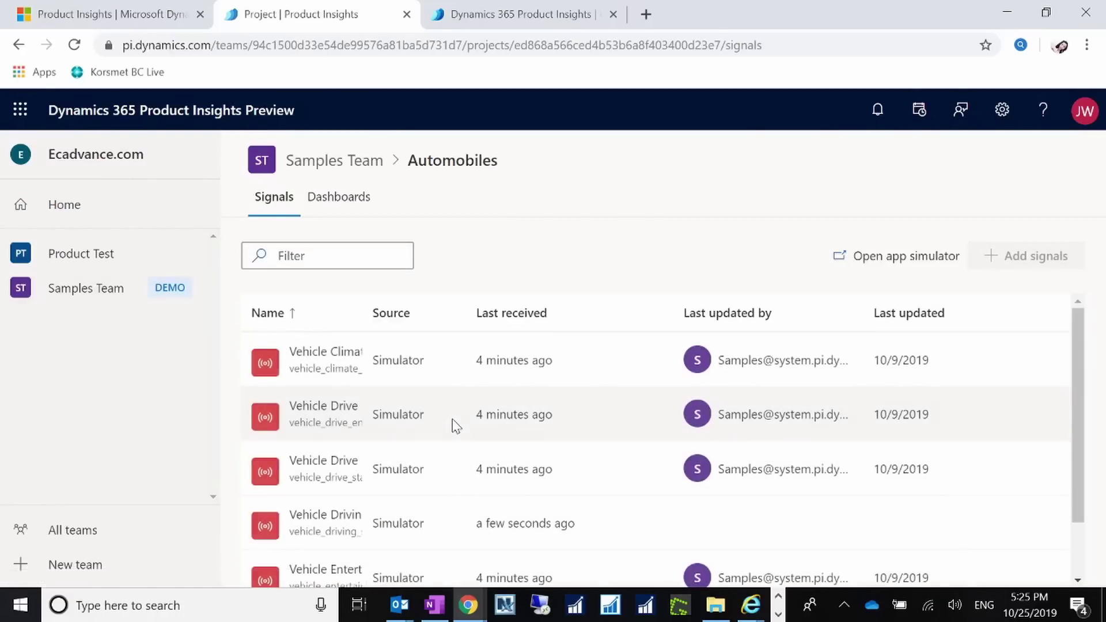
{"action": "scroll", "coordinate": [489, 422], "scroll_direction": "down", "scroll_amount": 2}
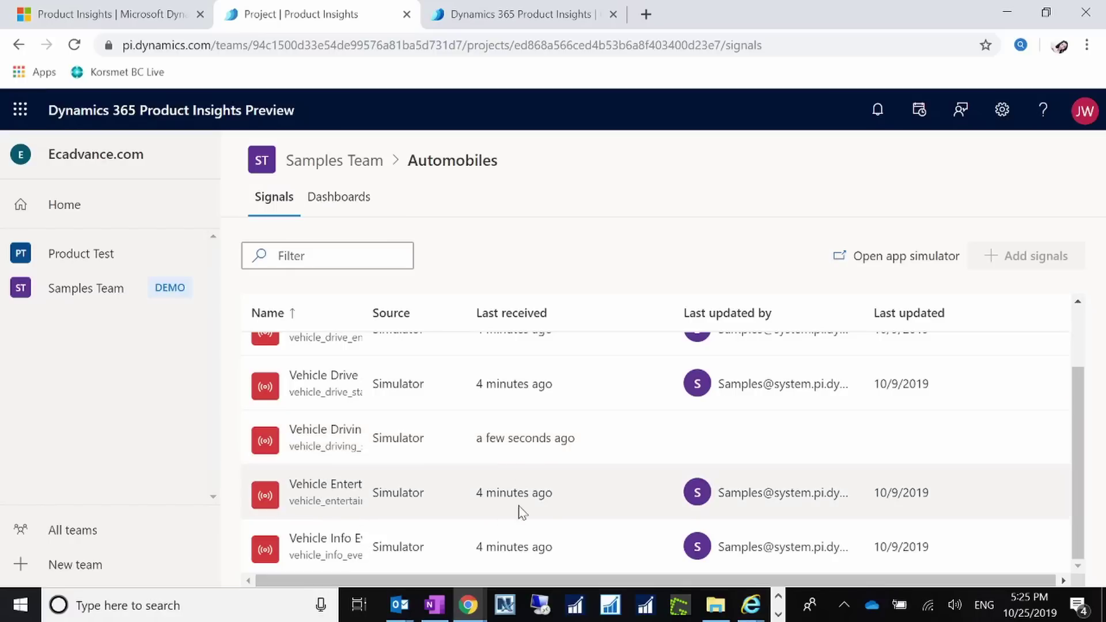
View the Account Info Event signal in the Banking project of Samples Team.
{"action": "left_click", "coordinate": [95, 298]}
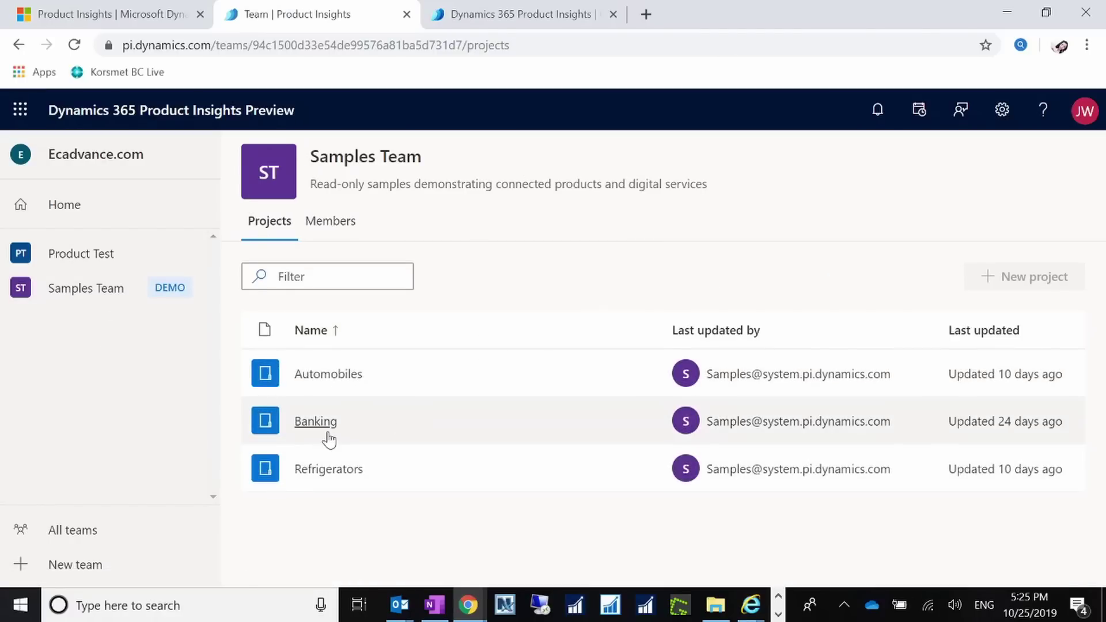
{"action": "left_click", "coordinate": [321, 429]}
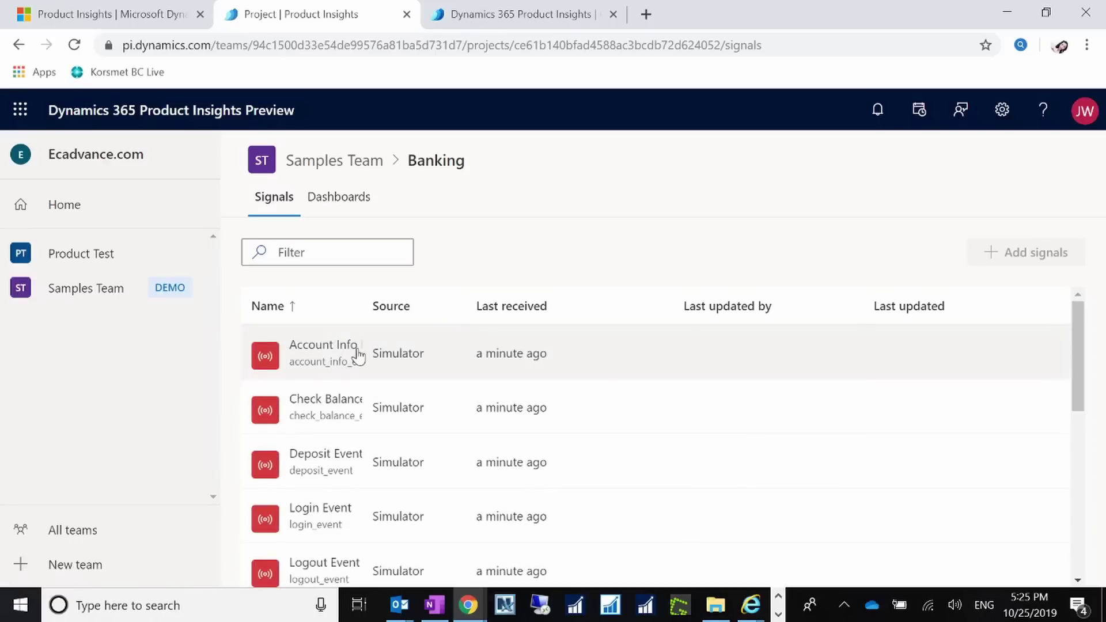
{"action": "left_click", "coordinate": [318, 355]}
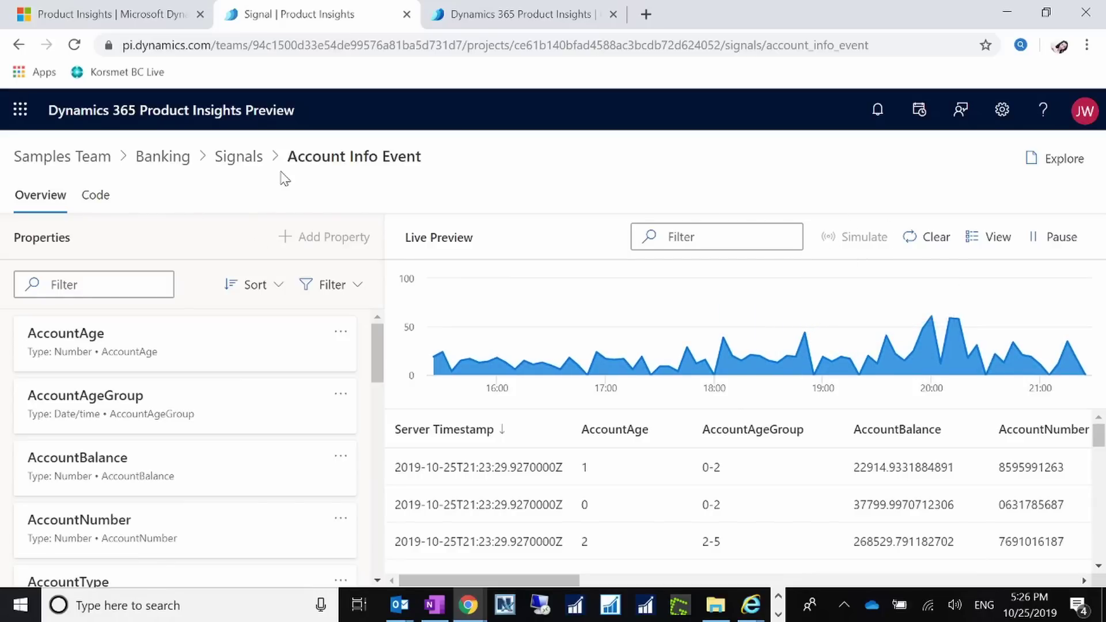
View the Compressor Info Event signal in the Refrigerators project of Samples Team, dismissing the mail notification.
{"action": "left_click", "coordinate": [72, 160]}
{"action": "left_click", "coordinate": [343, 473]}
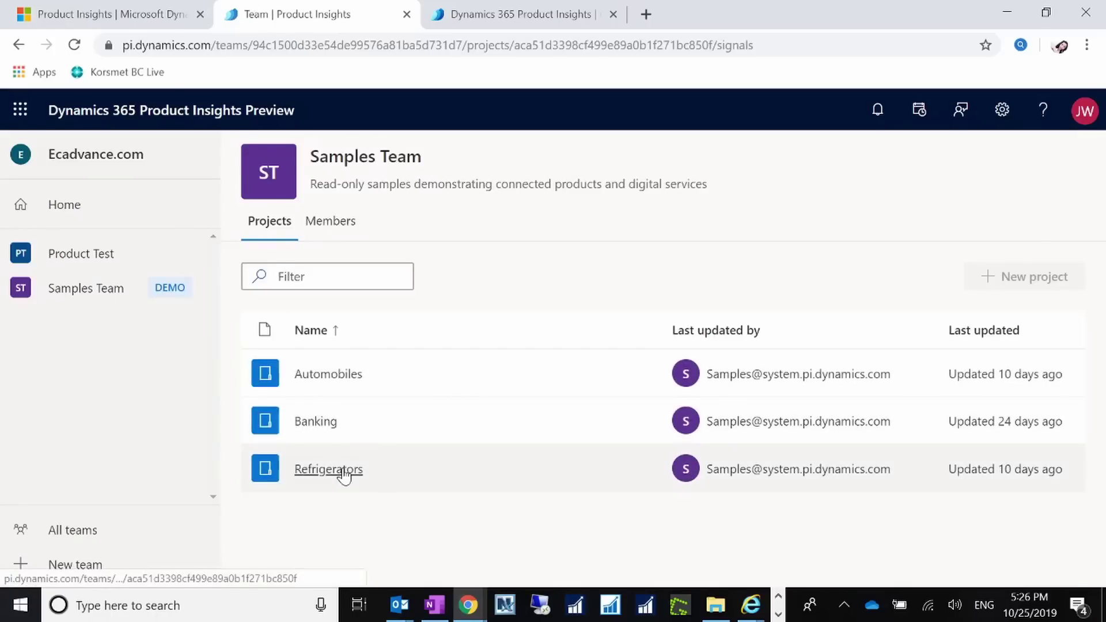
{"action": "left_click", "coordinate": [327, 362]}
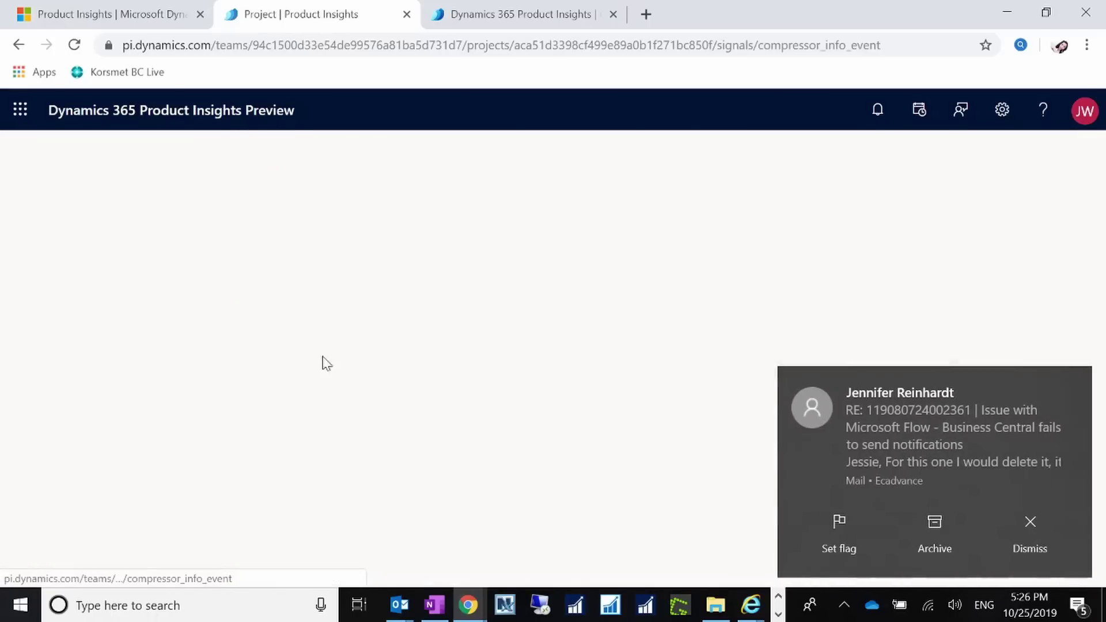
{"action": "left_click", "coordinate": [1070, 554]}
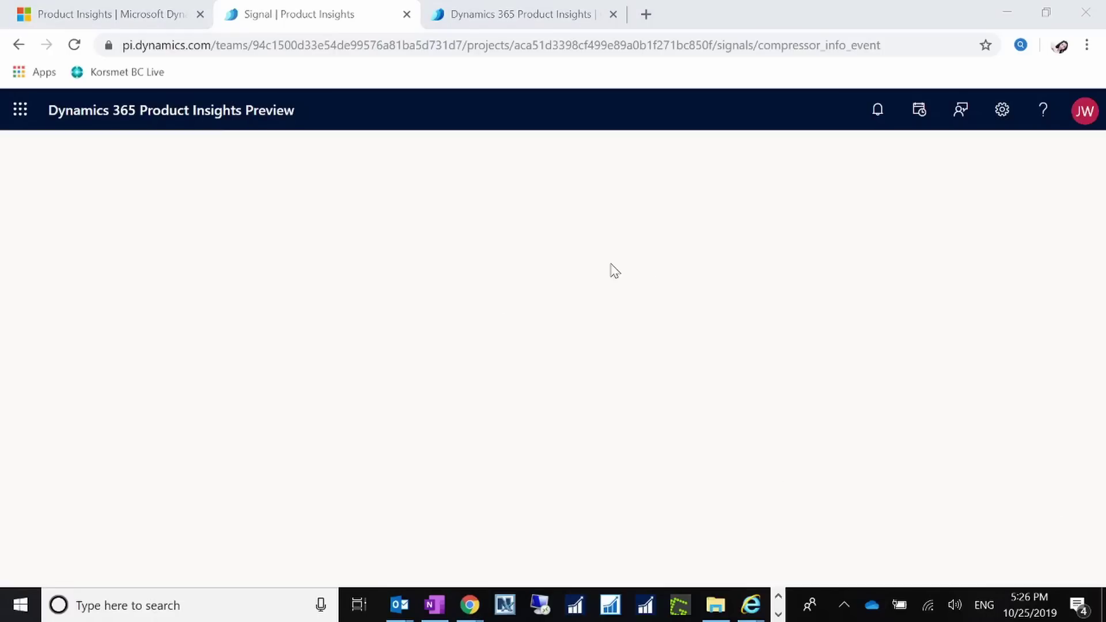
{"action": "mouse_move", "coordinate": [795, 308]}
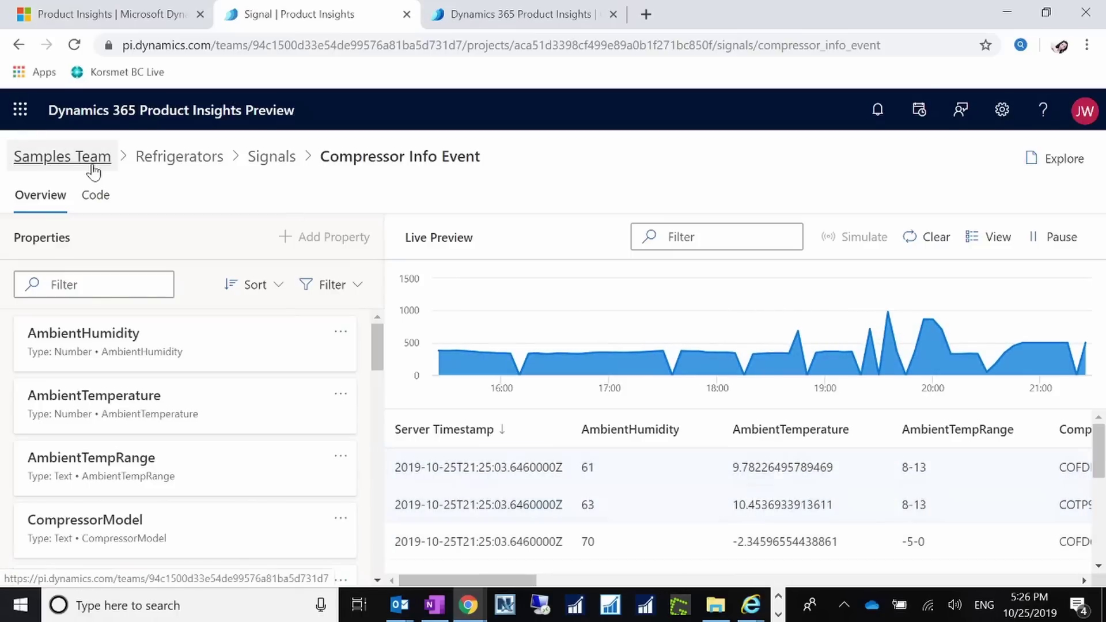
Return to the Product Test team and open the Temperature Alert signal in the Test Product Insight project.
{"action": "left_click", "coordinate": [92, 165]}
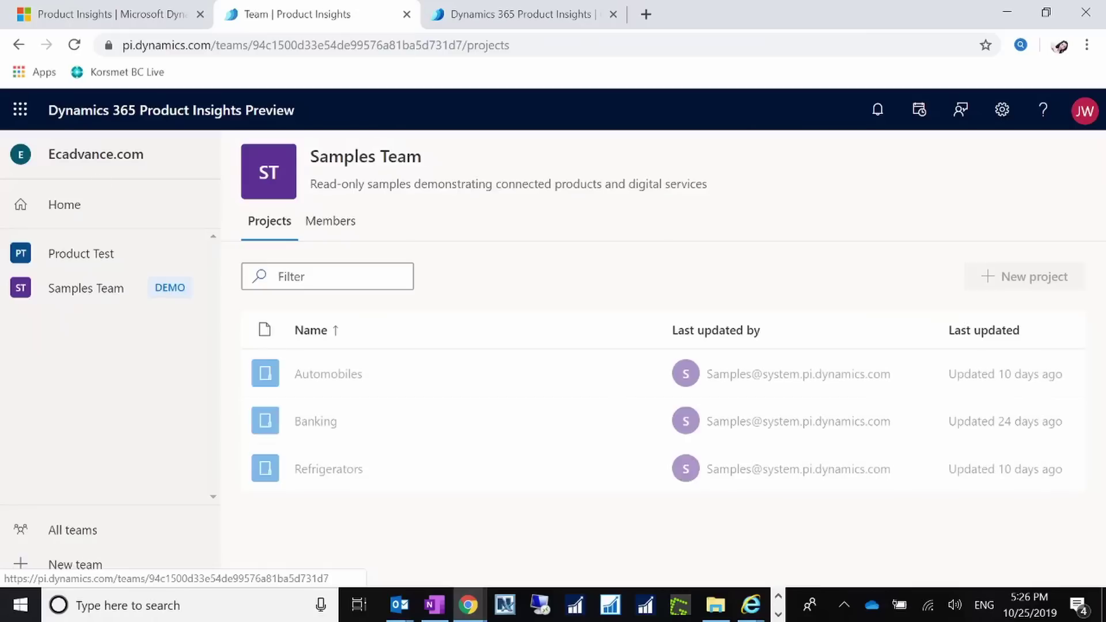
{"action": "left_click", "coordinate": [92, 257]}
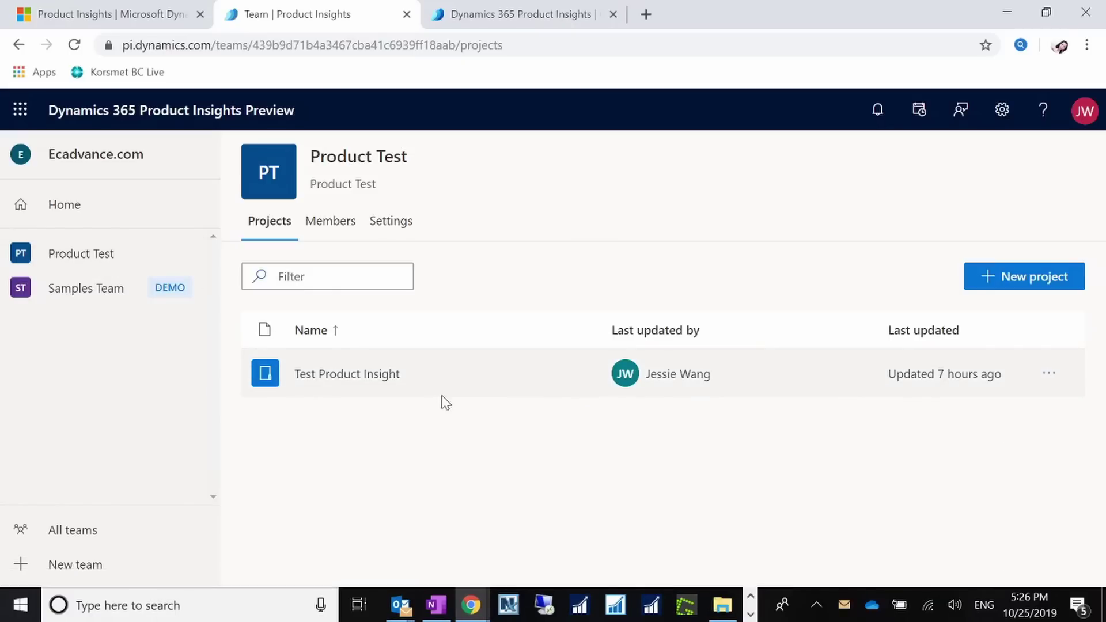
{"action": "left_click", "coordinate": [1075, 458]}
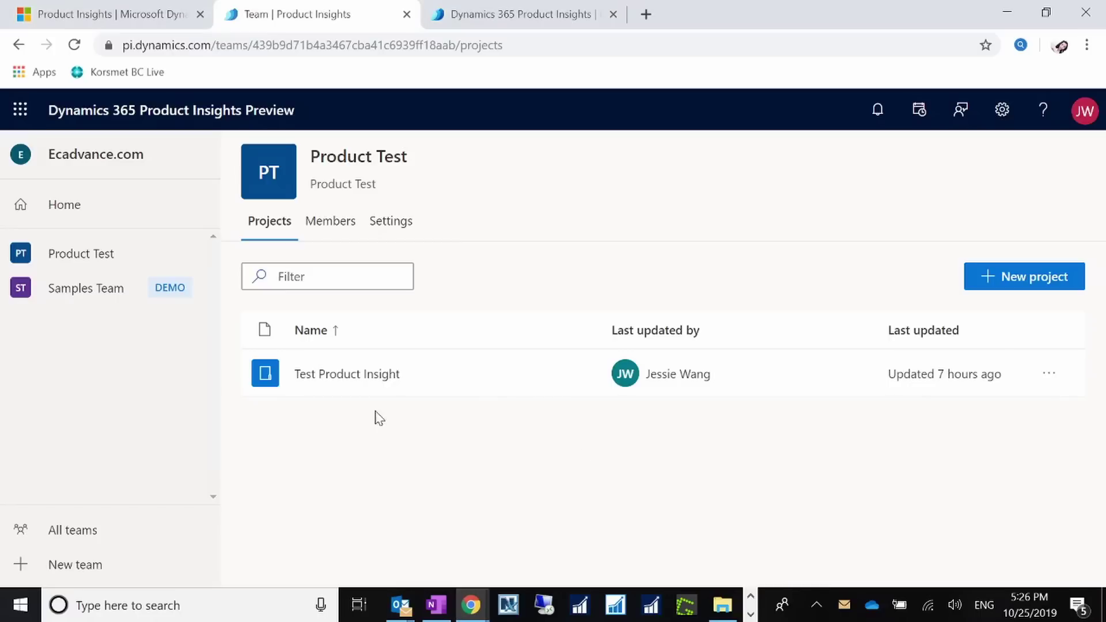
{"action": "left_click", "coordinate": [375, 376]}
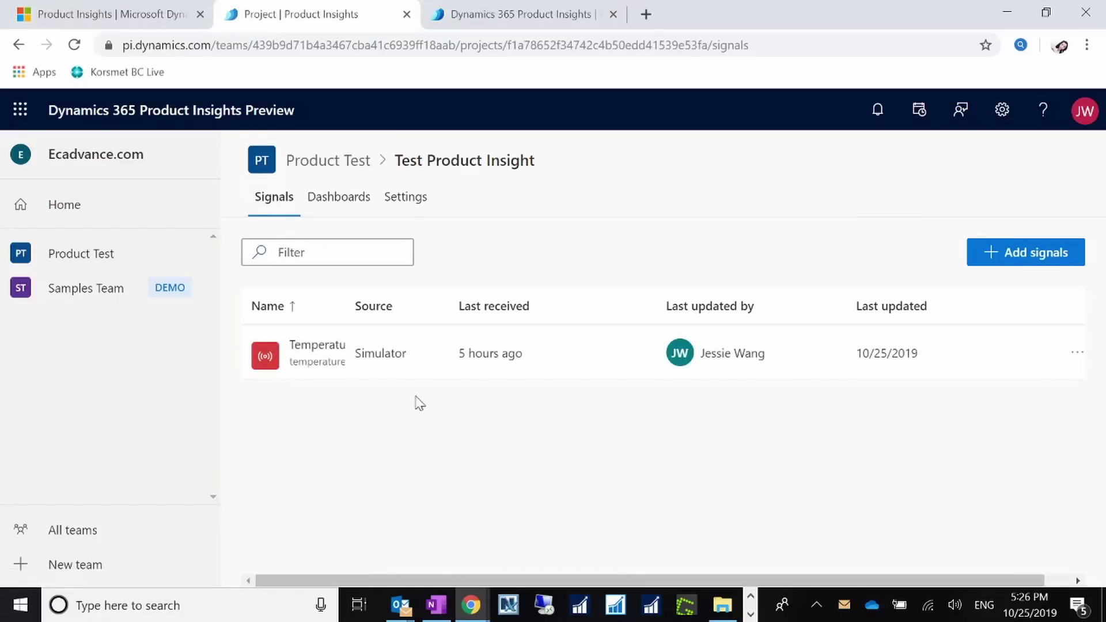
{"action": "left_click", "coordinate": [340, 359]}
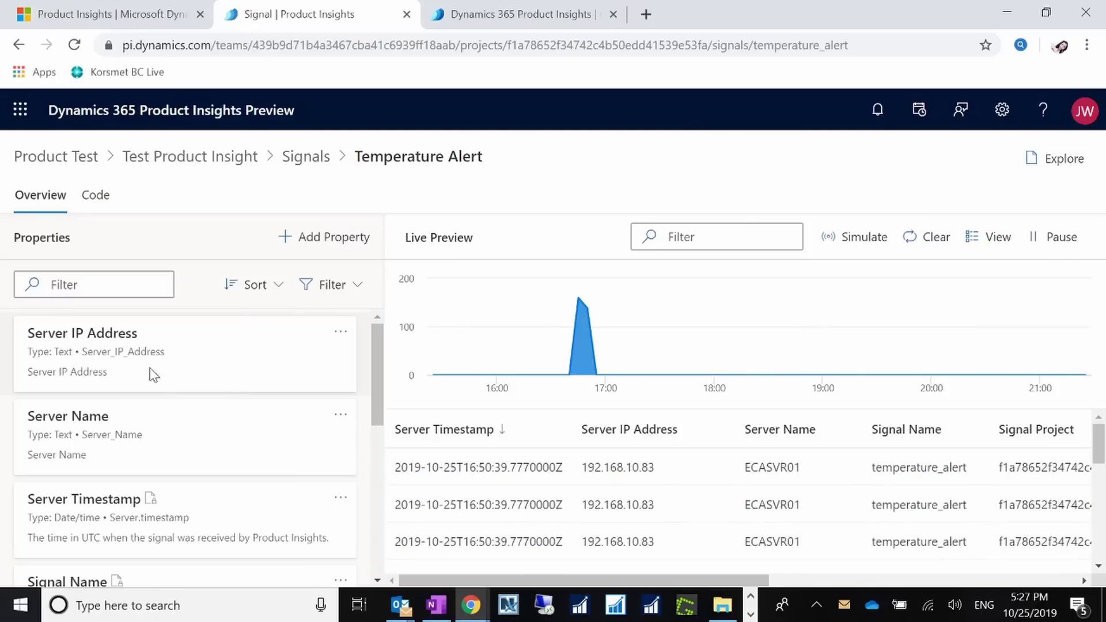
Look at the fields for adding a property to the Temperature Alert signal, and leave without adding one.
{"action": "left_click", "coordinate": [337, 242]}
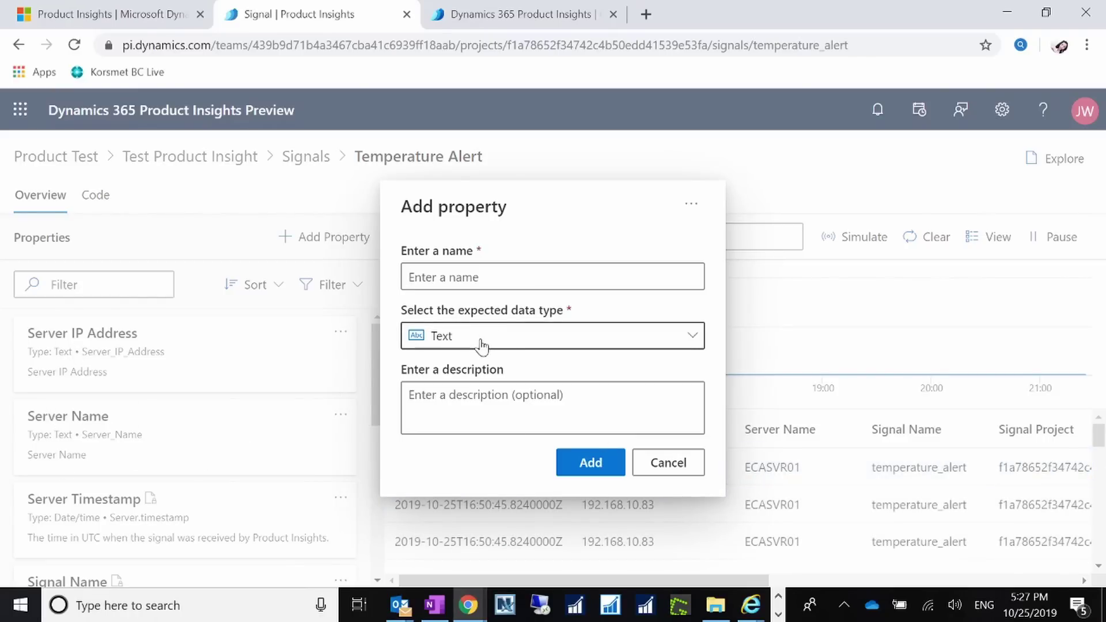
{"action": "left_click", "coordinate": [490, 425]}
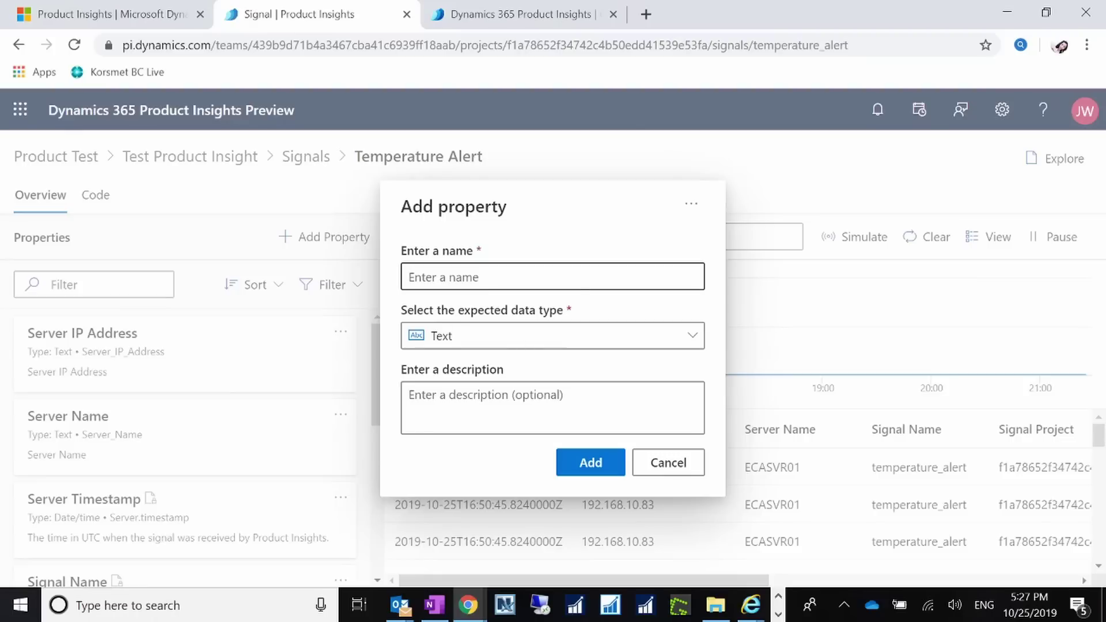
{"action": "left_click", "coordinate": [662, 477]}
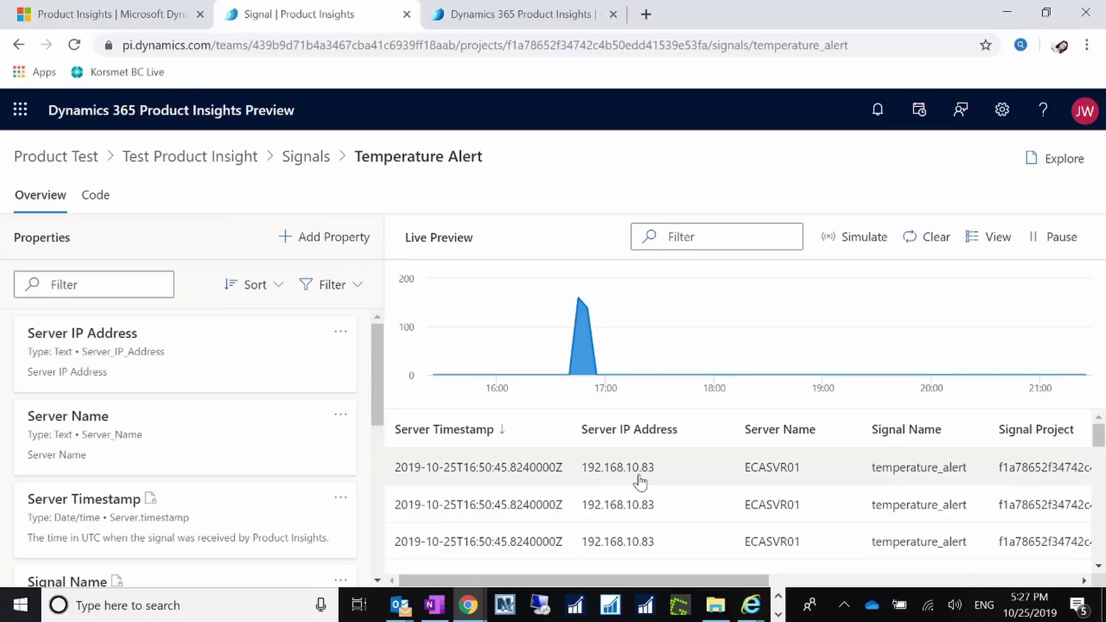
Inspect the data type options in the Server IP Address property's edit form, and leave without updating it.
{"action": "left_click", "coordinate": [340, 332]}
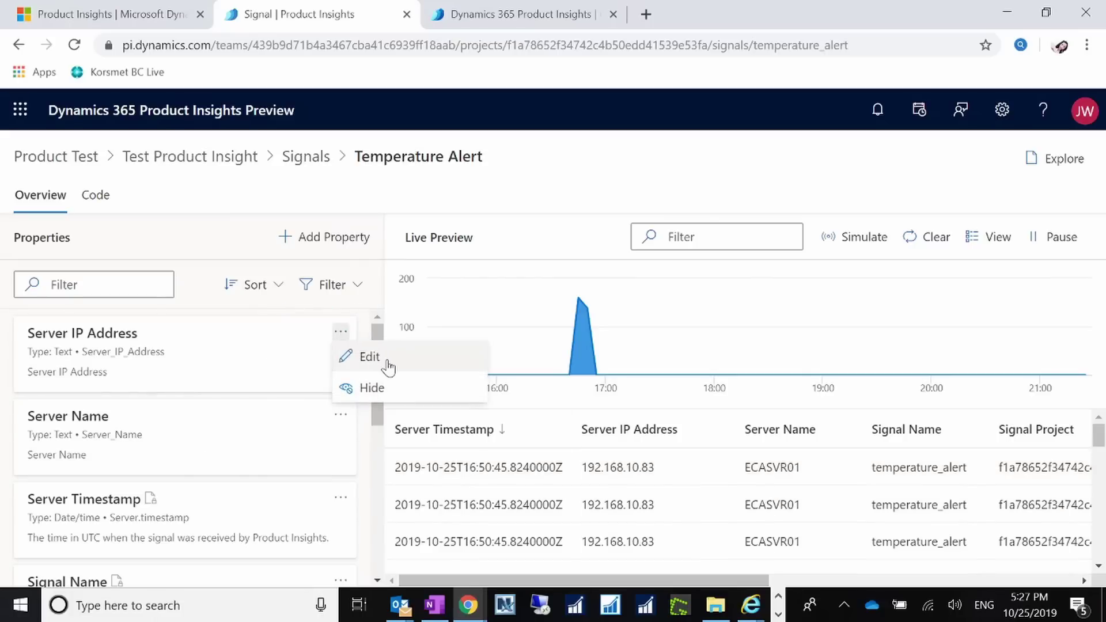
{"action": "left_click", "coordinate": [360, 355]}
{"action": "left_click", "coordinate": [498, 344]}
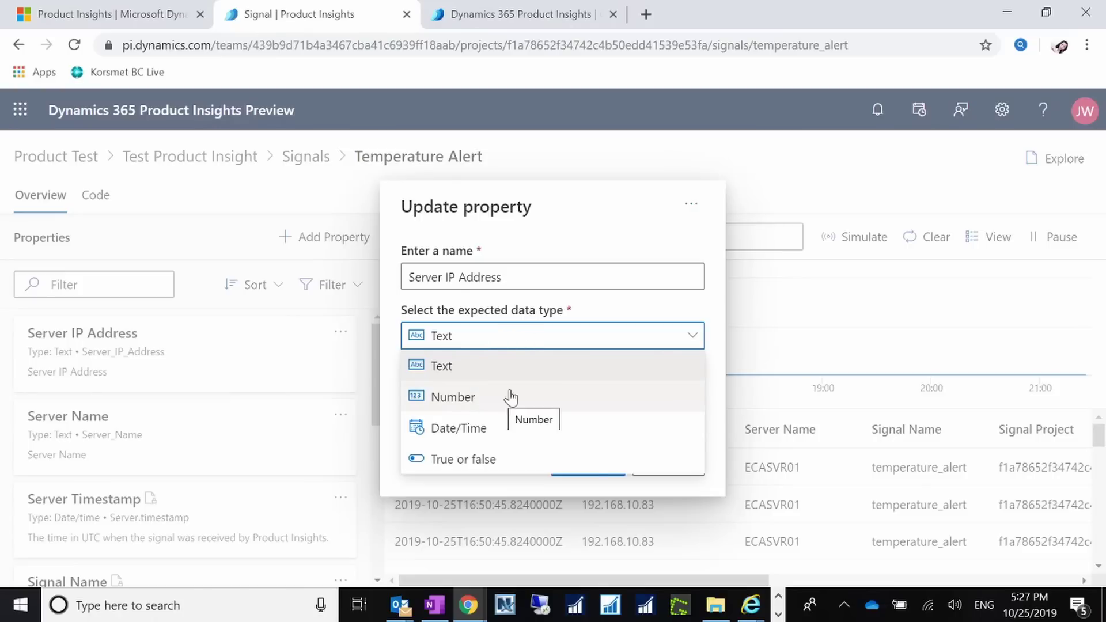
{"action": "left_click", "coordinate": [455, 366]}
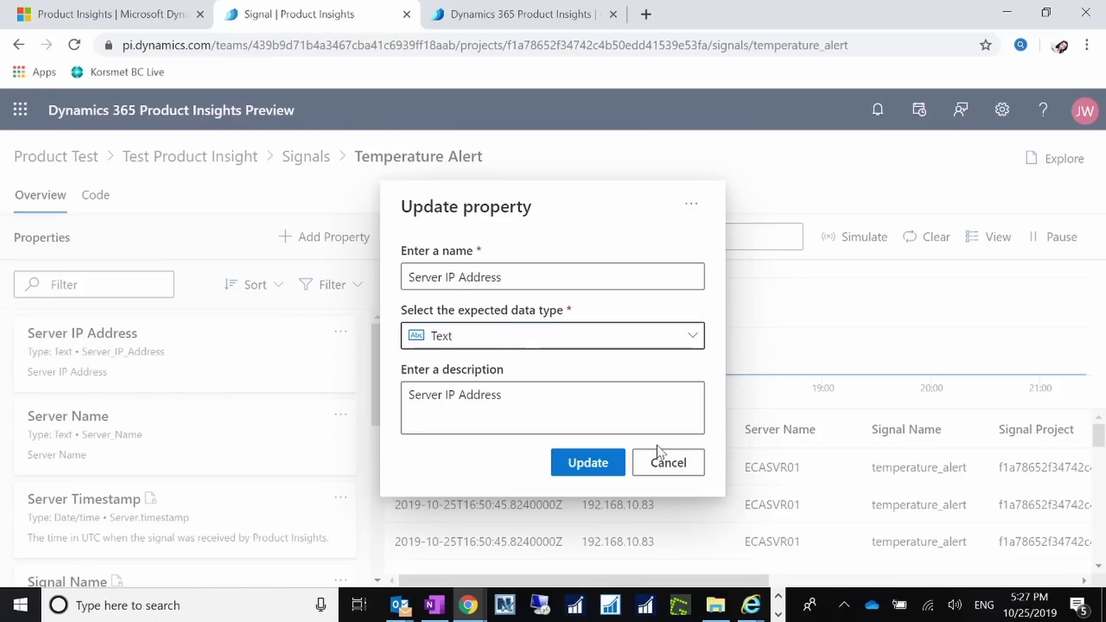
{"action": "left_click", "coordinate": [661, 468]}
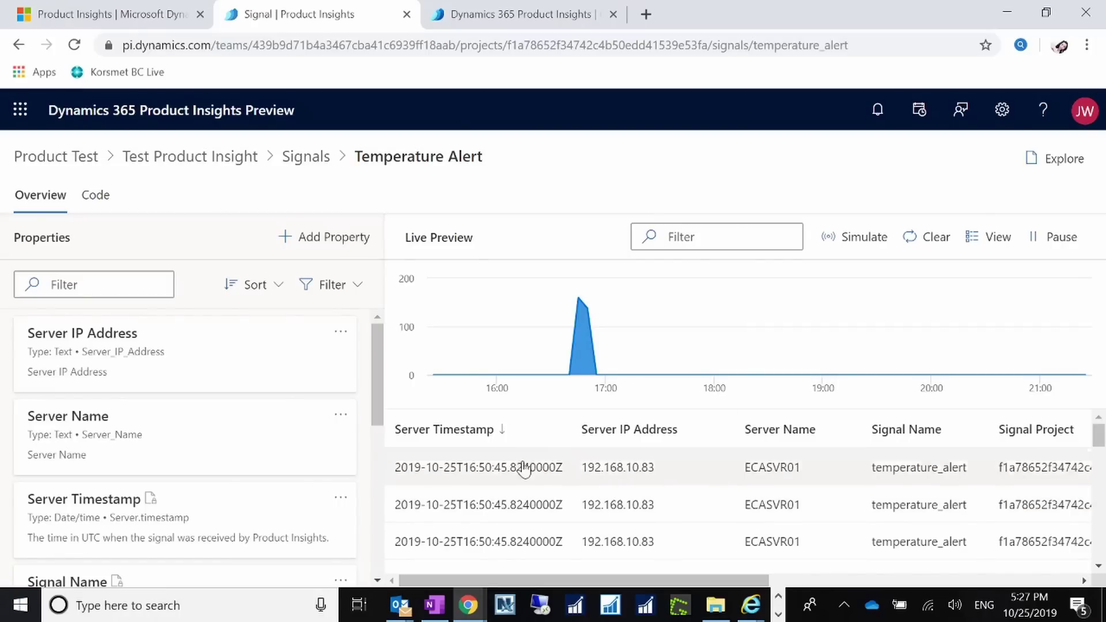
Examine the Temperature Alert signal's property list and the received signal records in the live preview.
{"action": "mouse_move", "coordinate": [483, 308]}
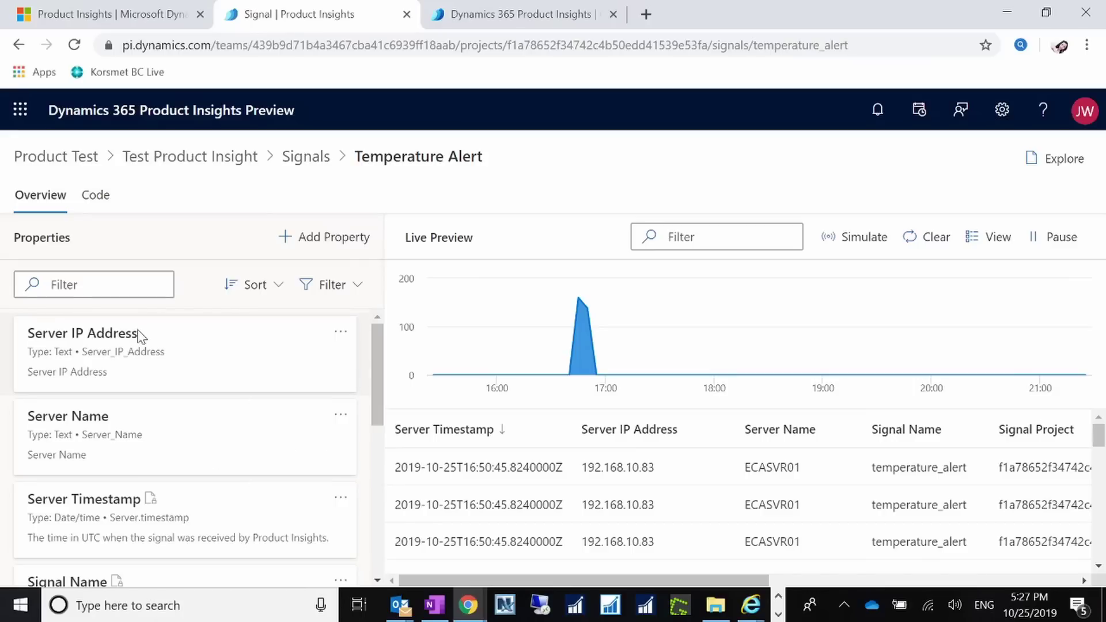
{"action": "scroll", "coordinate": [218, 516], "scroll_direction": "down", "scroll_amount": 5}
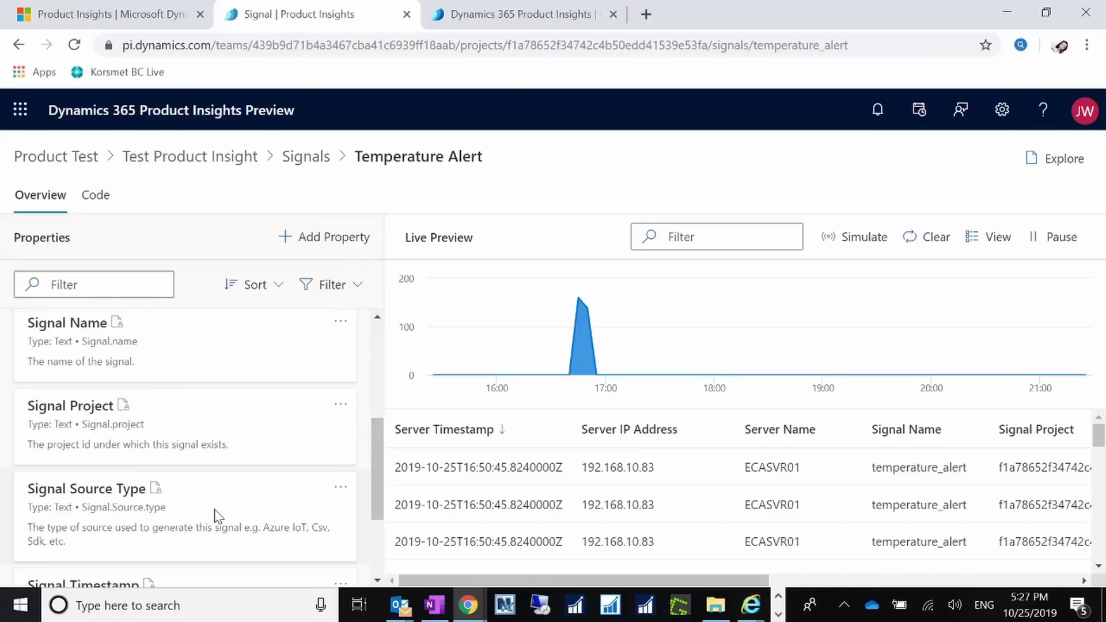
{"action": "scroll", "coordinate": [202, 420], "scroll_direction": "up", "scroll_amount": 5}
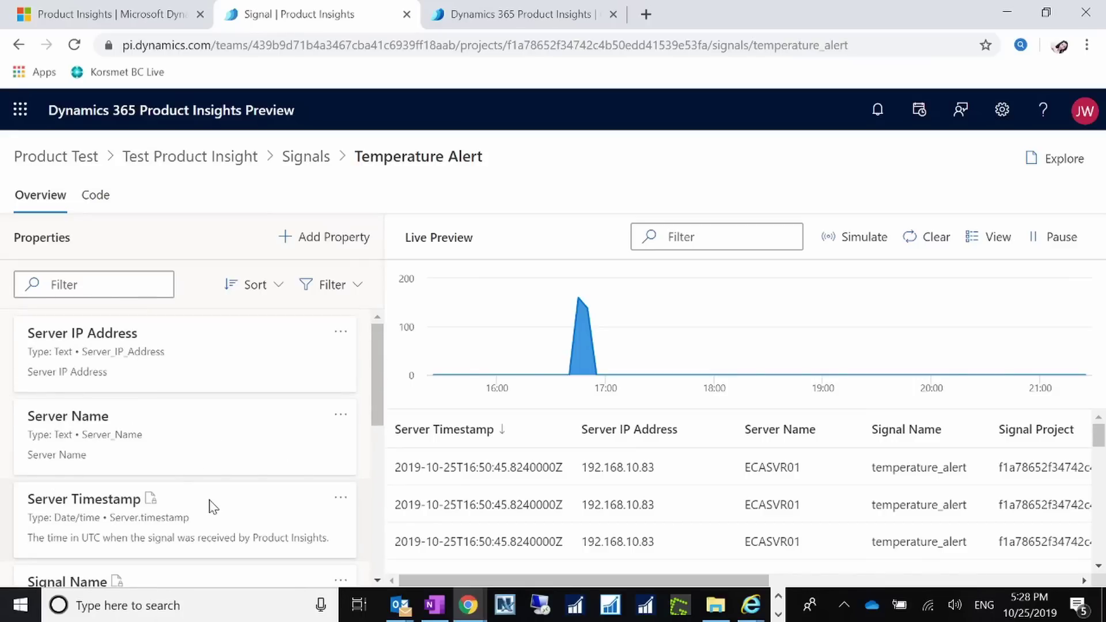
{"action": "scroll", "coordinate": [213, 507], "scroll_direction": "down", "scroll_amount": 5}
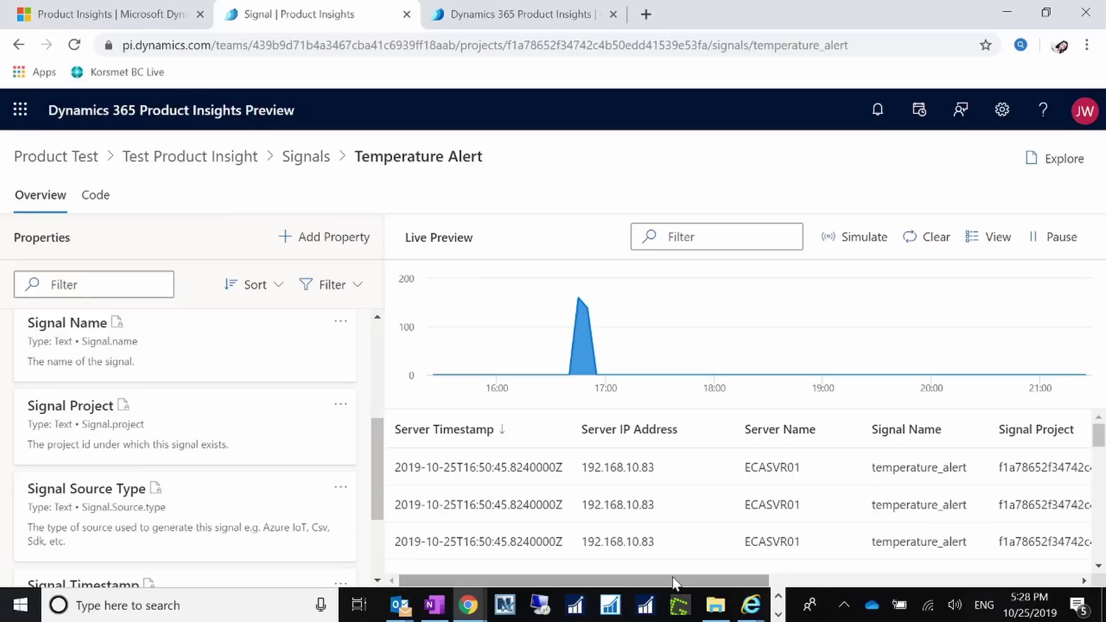
{"action": "left_click_drag", "start_coordinate": [672, 576], "coordinate": [595, 604]}
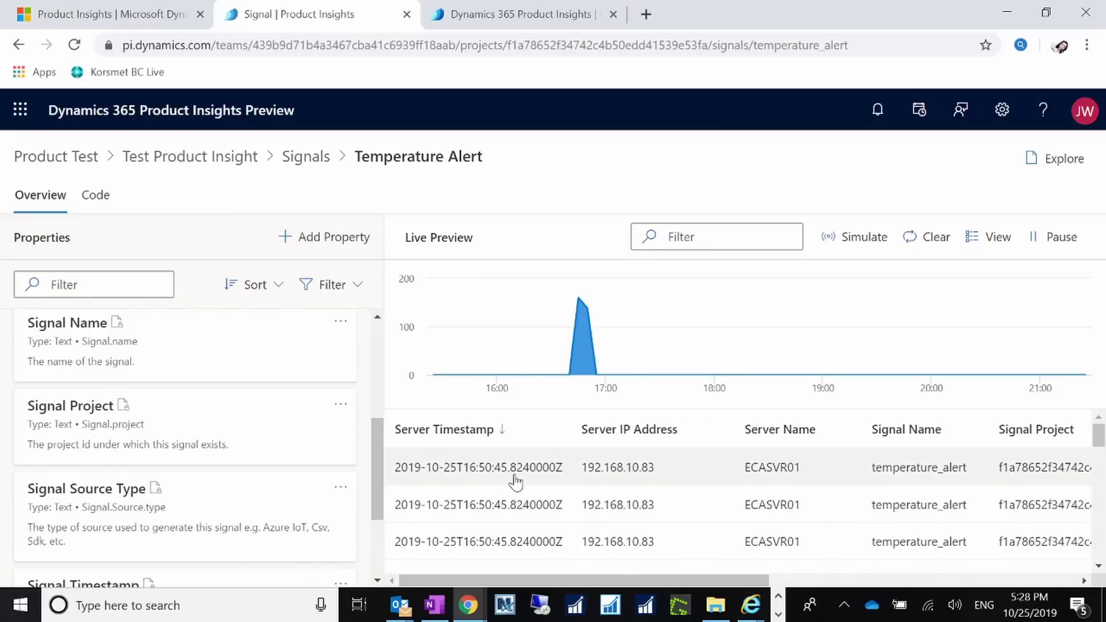
{"action": "scroll", "coordinate": [518, 483], "scroll_direction": "down", "scroll_amount": 3}
{"action": "scroll", "coordinate": [526, 488], "scroll_direction": "up", "scroll_amount": 3}
{"action": "scroll", "coordinate": [578, 463], "scroll_direction": "down", "scroll_amount": 5}
{"action": "scroll", "coordinate": [590, 476], "scroll_direction": "up", "scroll_amount": 3}
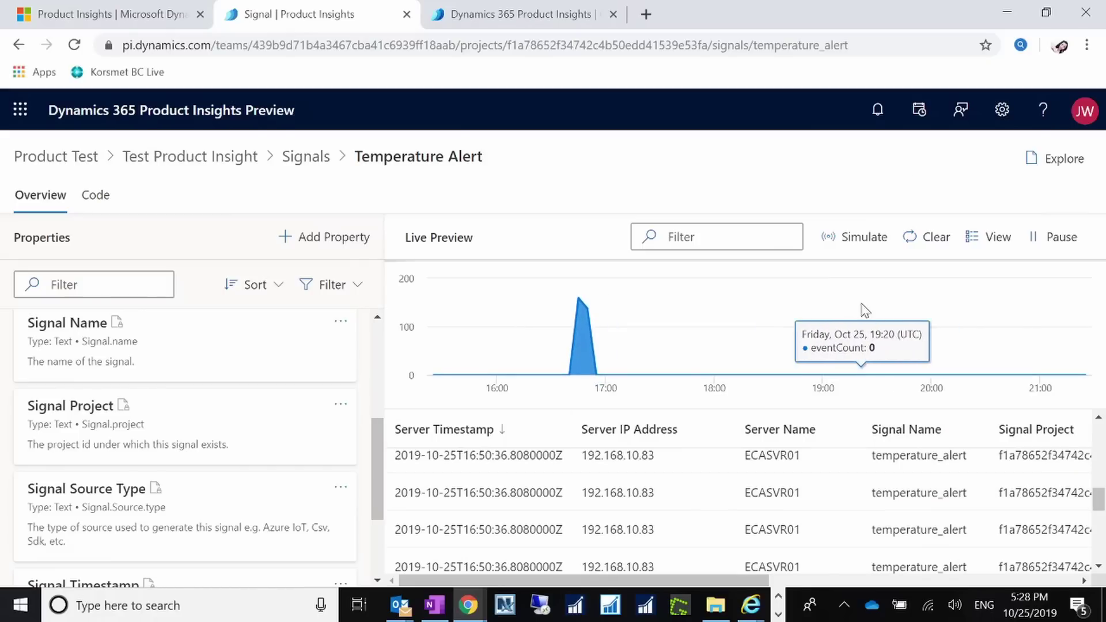
Inspect the signals-per-minute, example value and variation range fields for generating Temperature Alert test data, and leave without starting.
{"action": "left_click", "coordinate": [876, 251]}
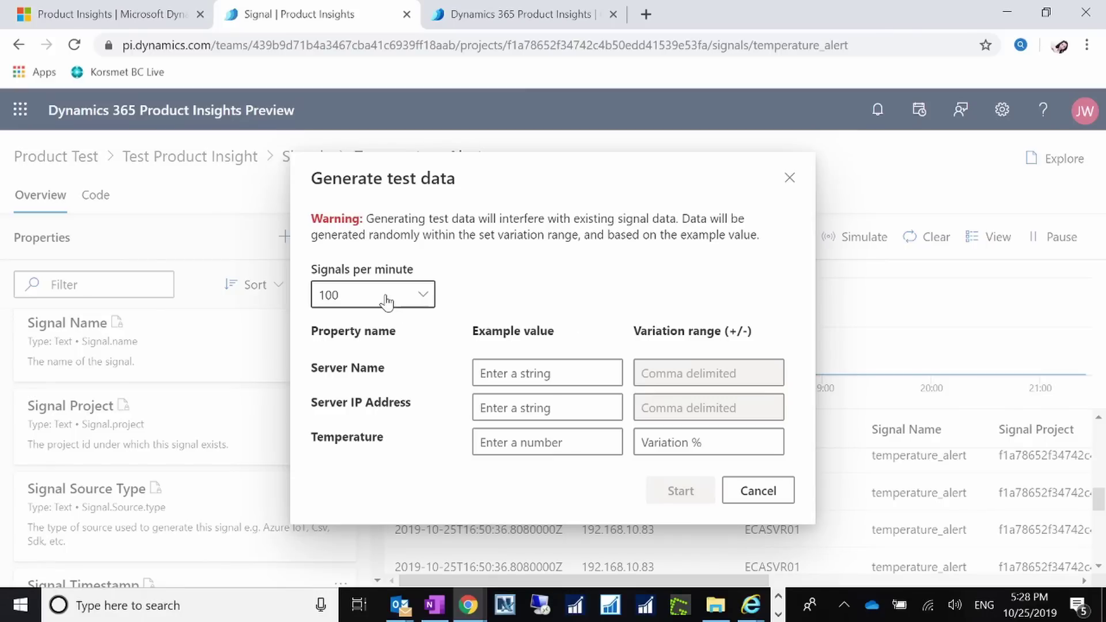
{"action": "left_click", "coordinate": [425, 300]}
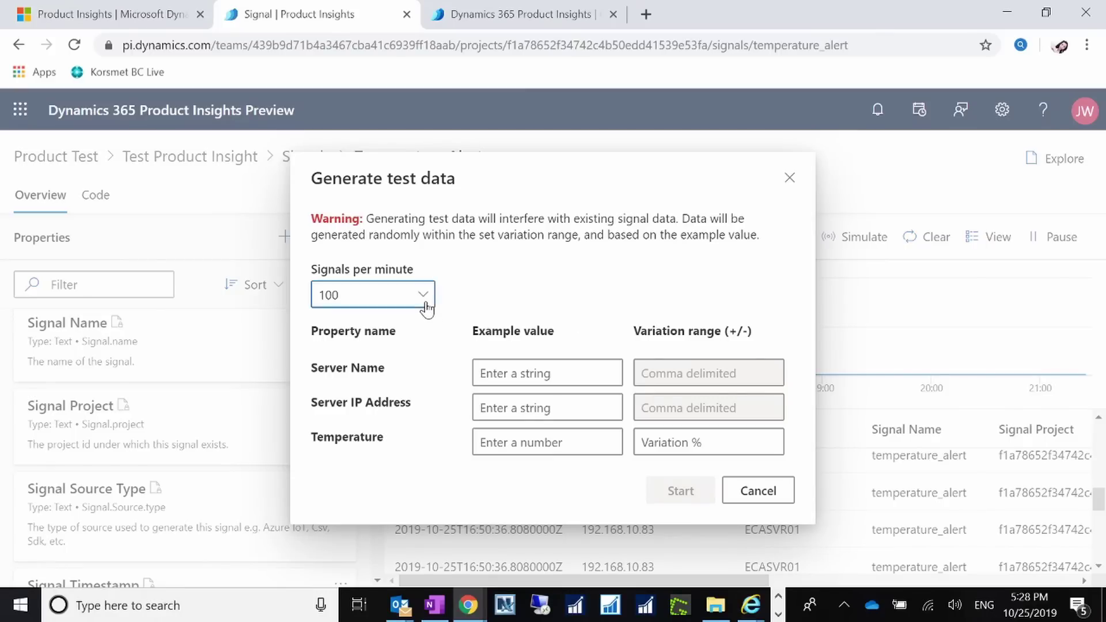
{"action": "left_click", "coordinate": [425, 301]}
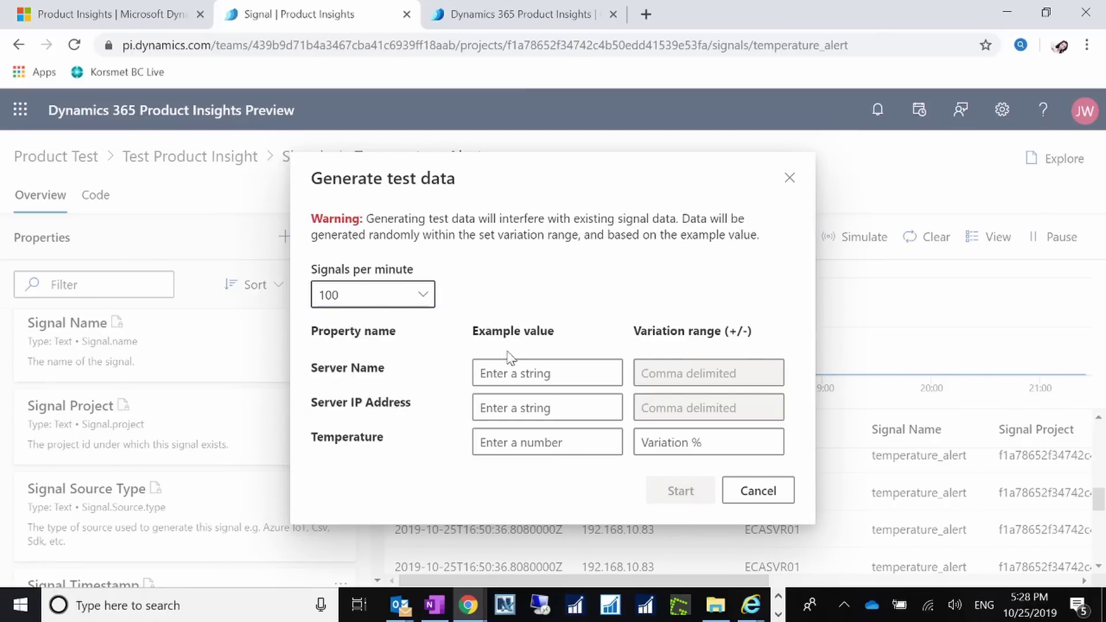
{"action": "left_click", "coordinate": [481, 373]}
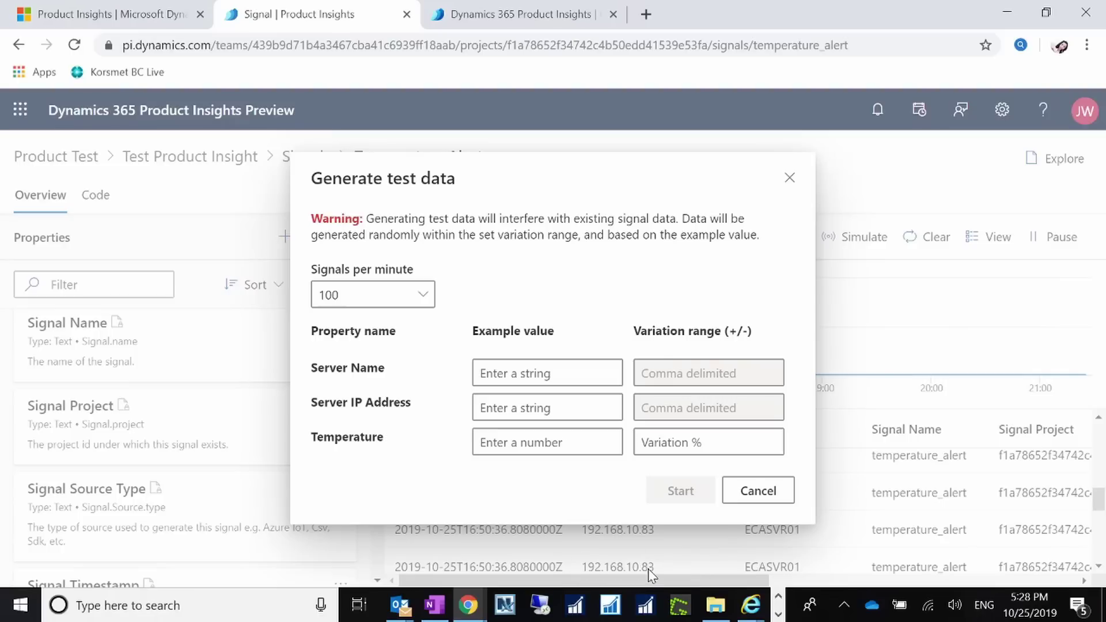
{"action": "left_click", "coordinate": [480, 442]}
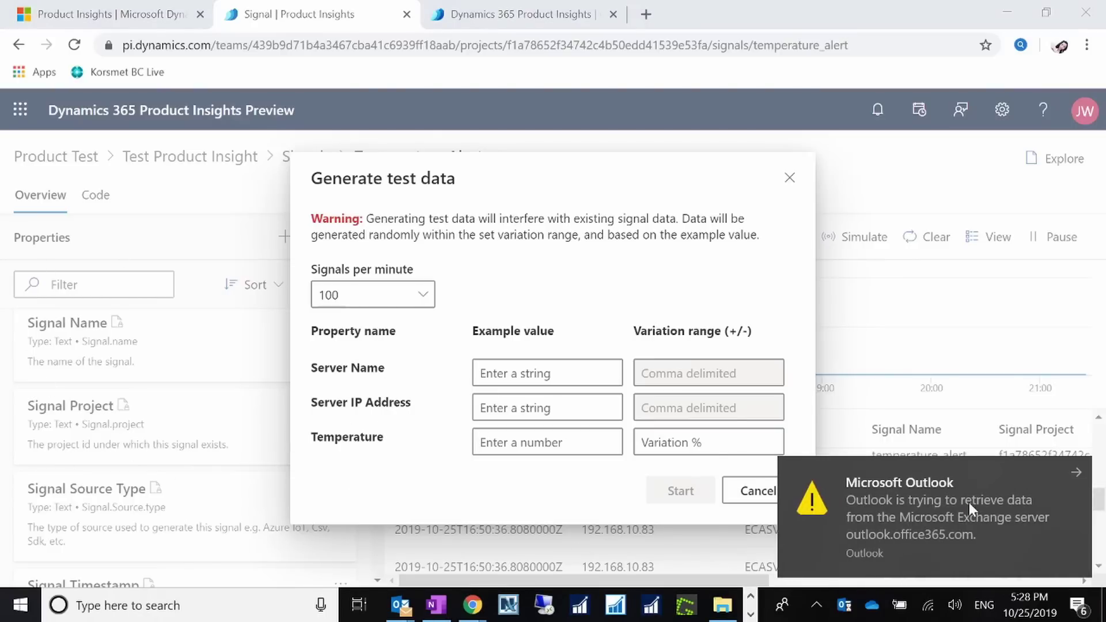
{"action": "left_click", "coordinate": [1076, 475]}
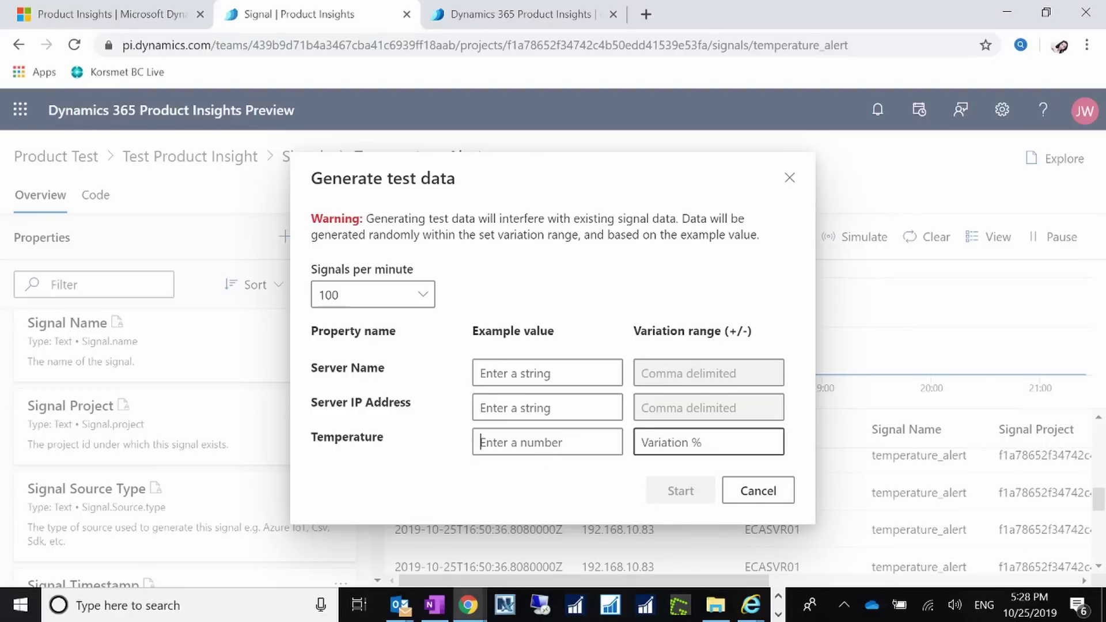
{"action": "left_click", "coordinate": [758, 490]}
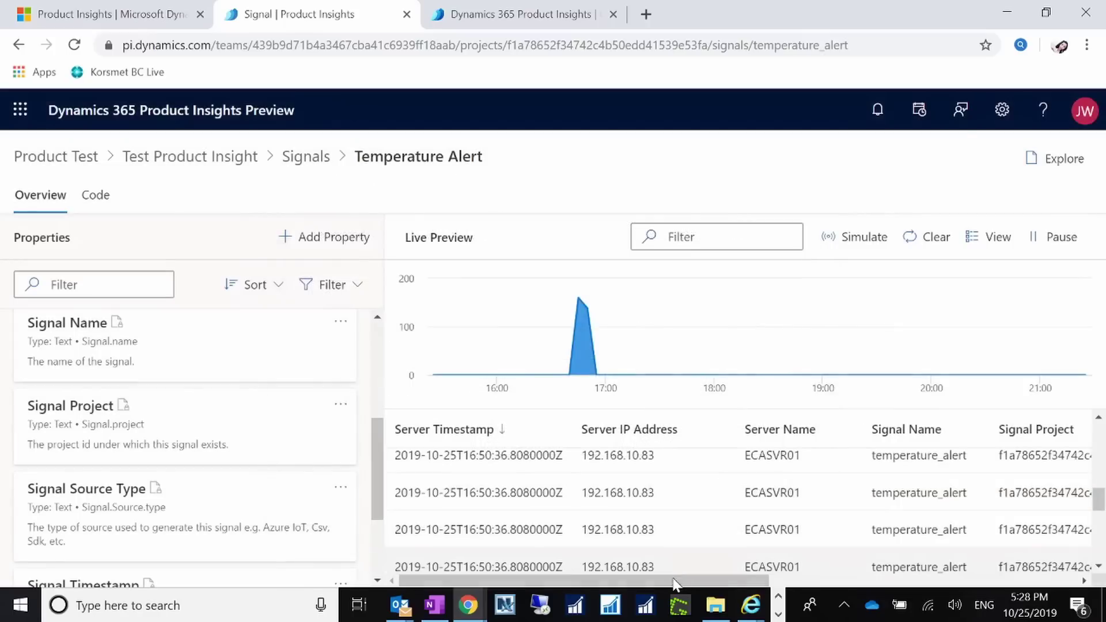
Check the Temperature column in the live preview records and open the Temperature Alert signal as an exploration.
{"action": "left_click_drag", "start_coordinate": [926, 579], "coordinate": [982, 578]}
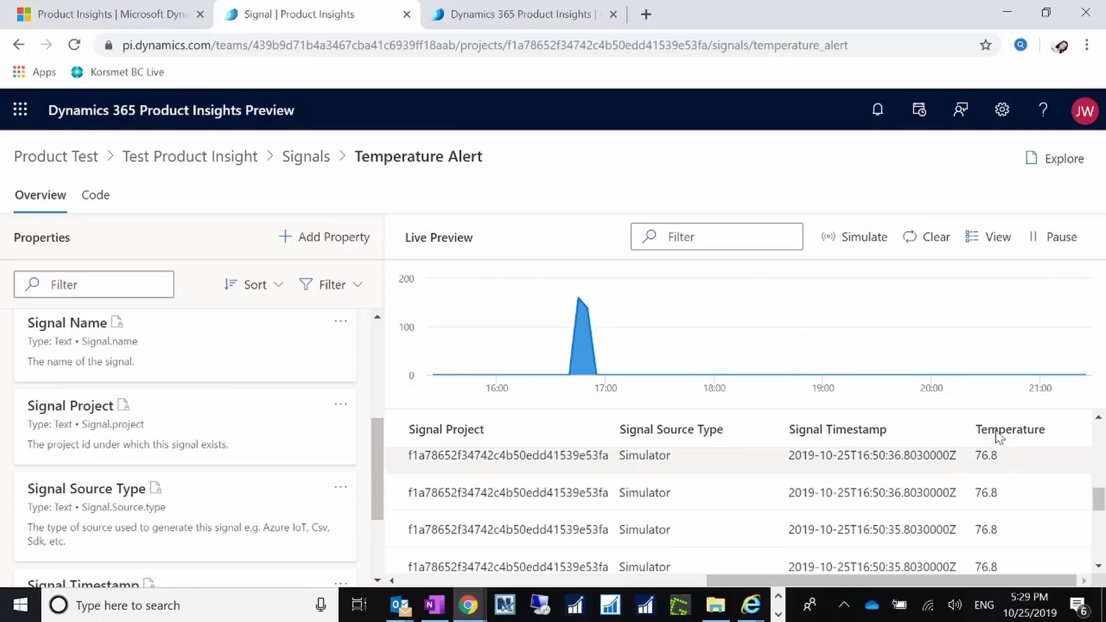
{"action": "mouse_move", "coordinate": [634, 377]}
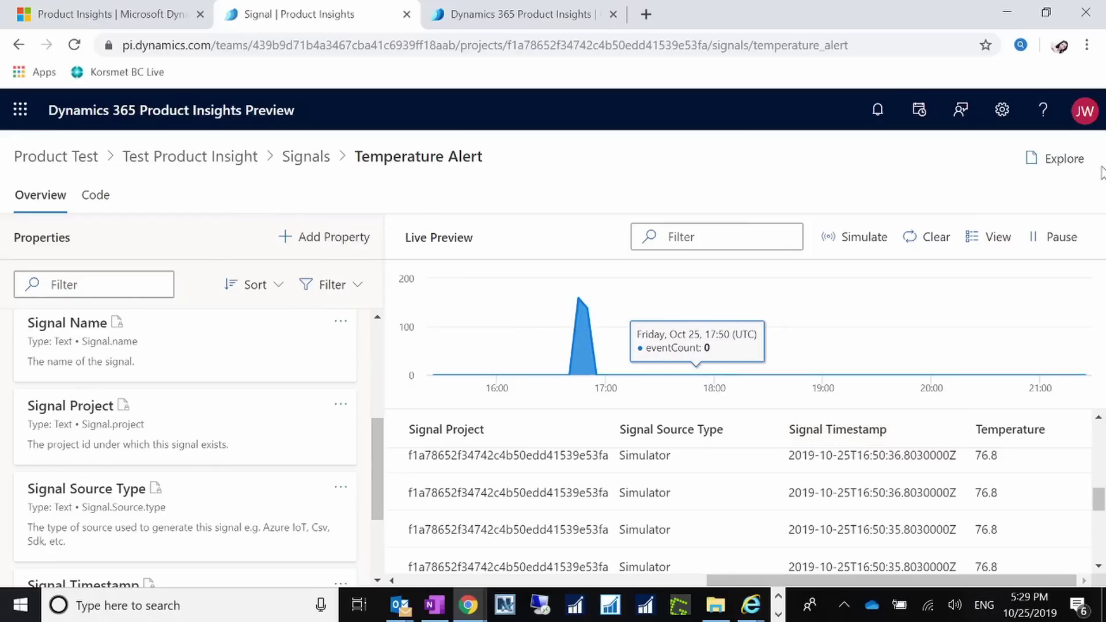
{"action": "left_click", "coordinate": [1063, 160]}
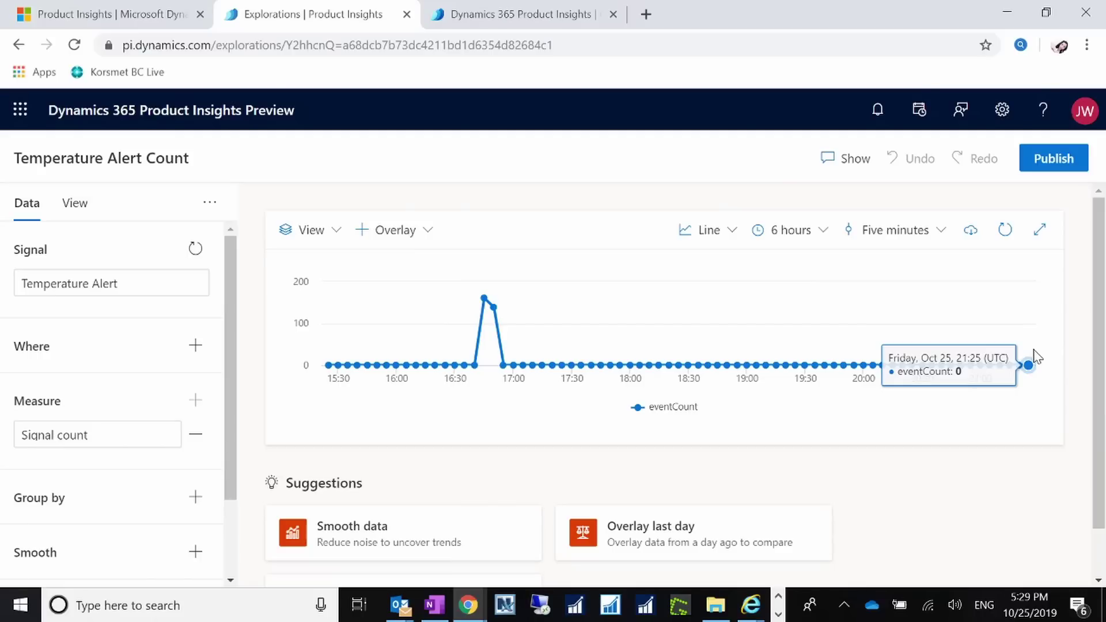
Review the exploration's view modes, overlay options, suggestions and the event count at the chart's peak.
{"action": "left_click", "coordinate": [336, 238]}
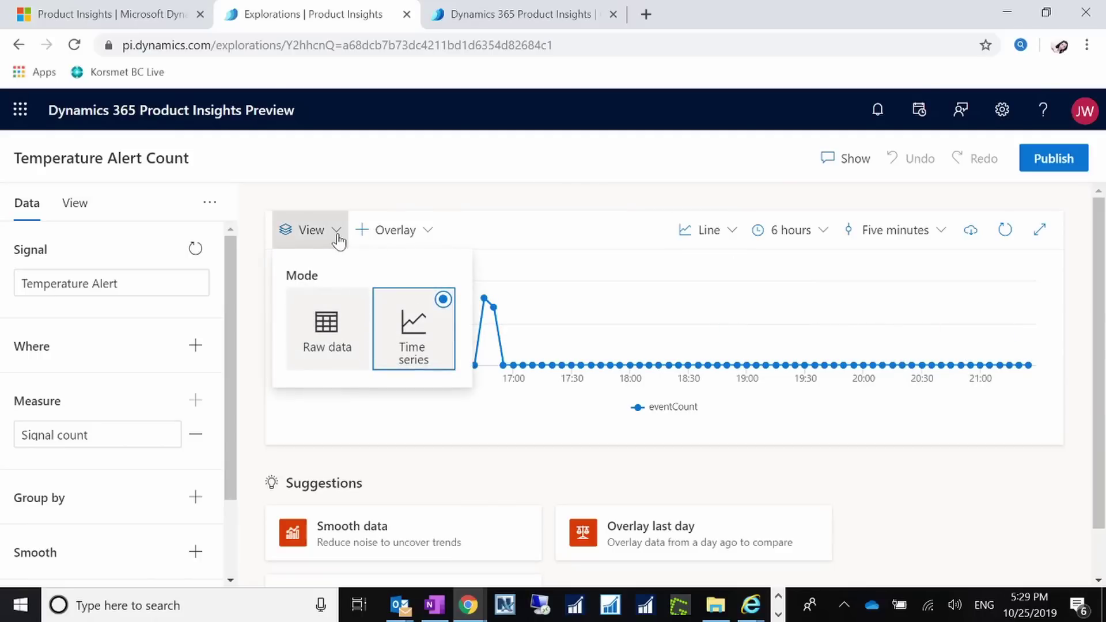
{"action": "left_click", "coordinate": [430, 236]}
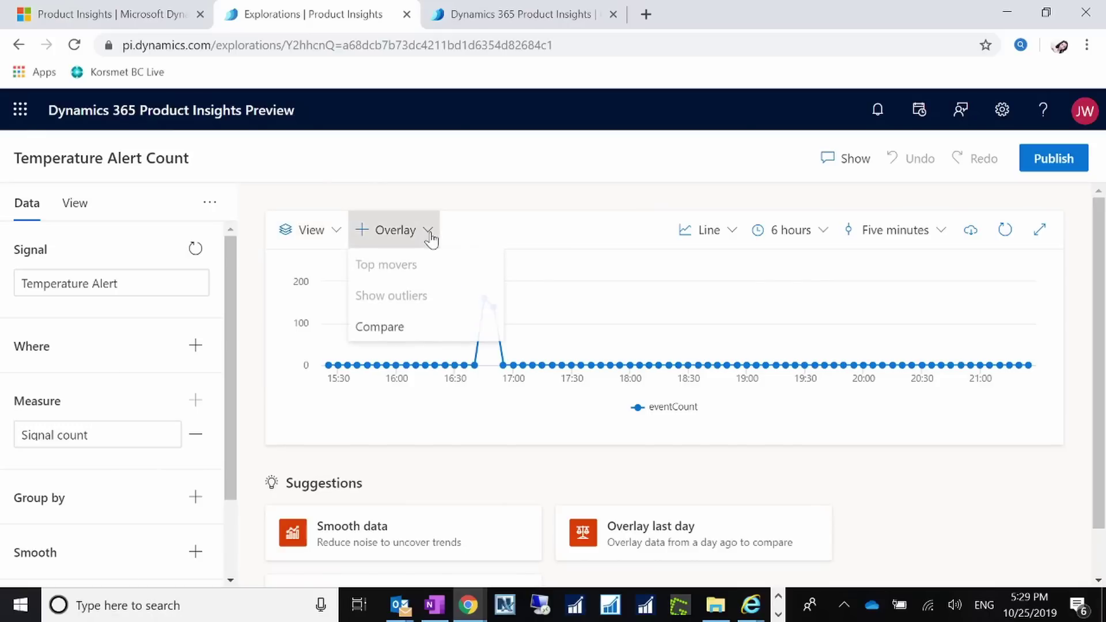
{"action": "left_click", "coordinate": [344, 242]}
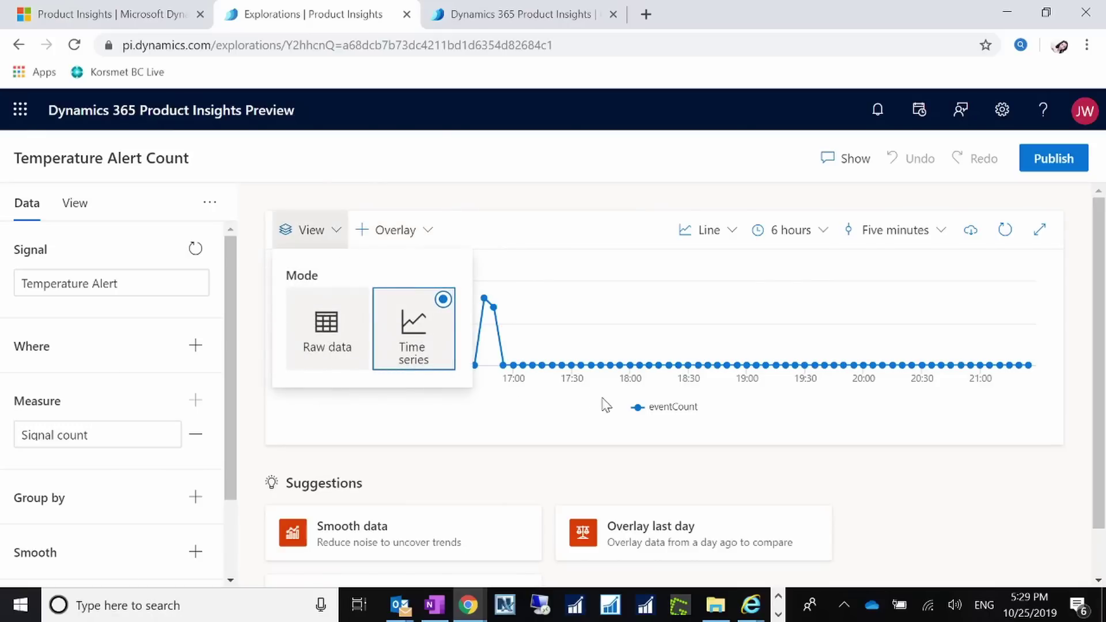
{"action": "left_click", "coordinate": [496, 314]}
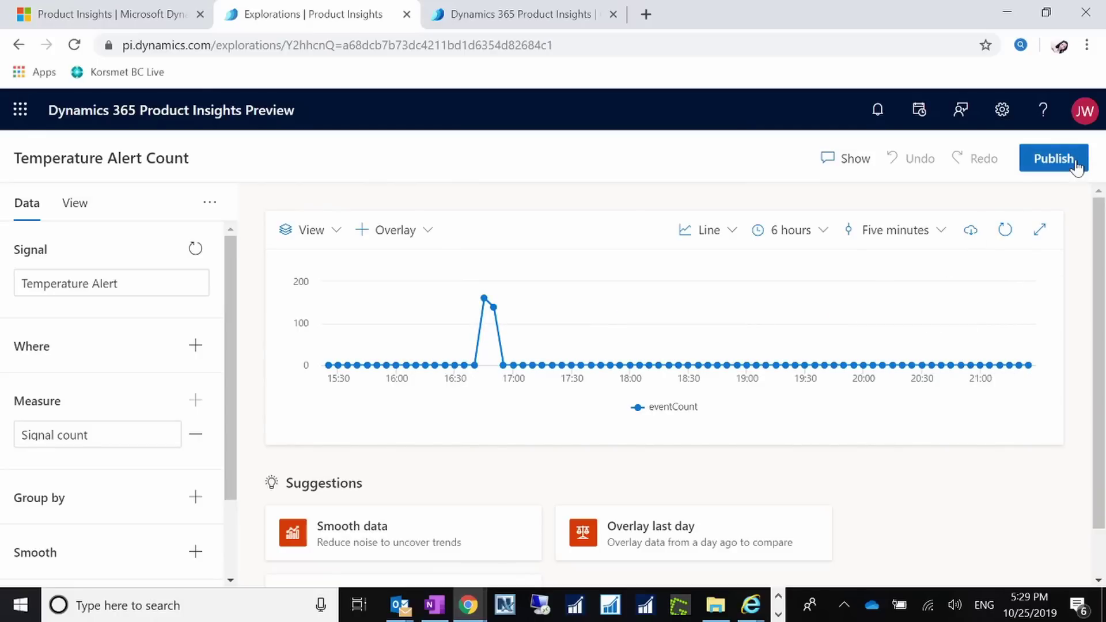
{"action": "scroll", "coordinate": [424, 499], "scroll_direction": "down", "scroll_amount": 1}
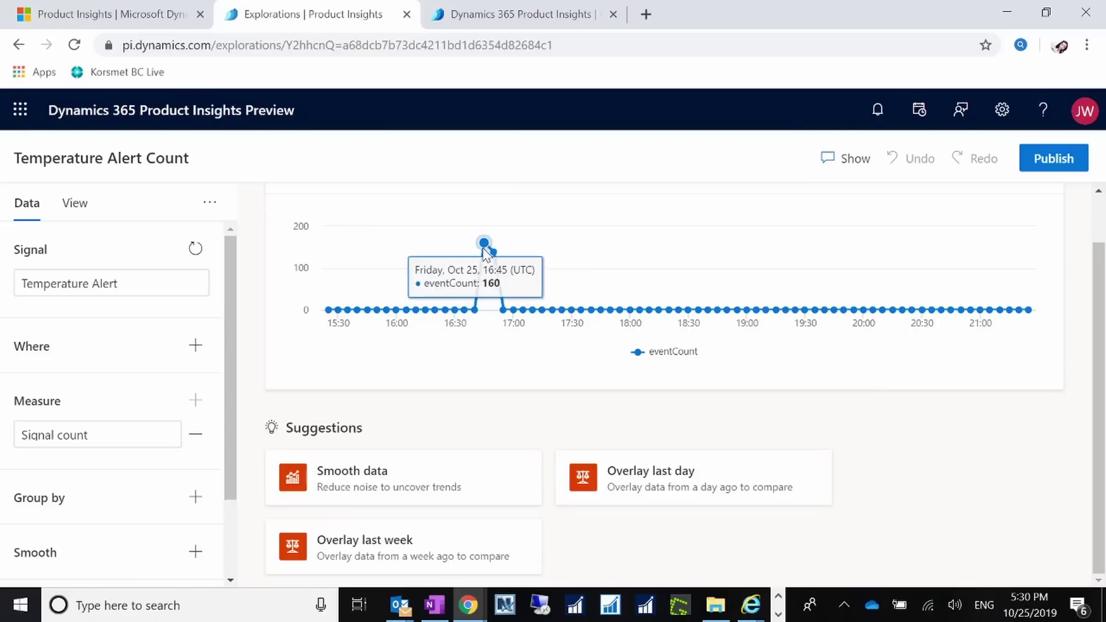
{"action": "mouse_move", "coordinate": [486, 250]}
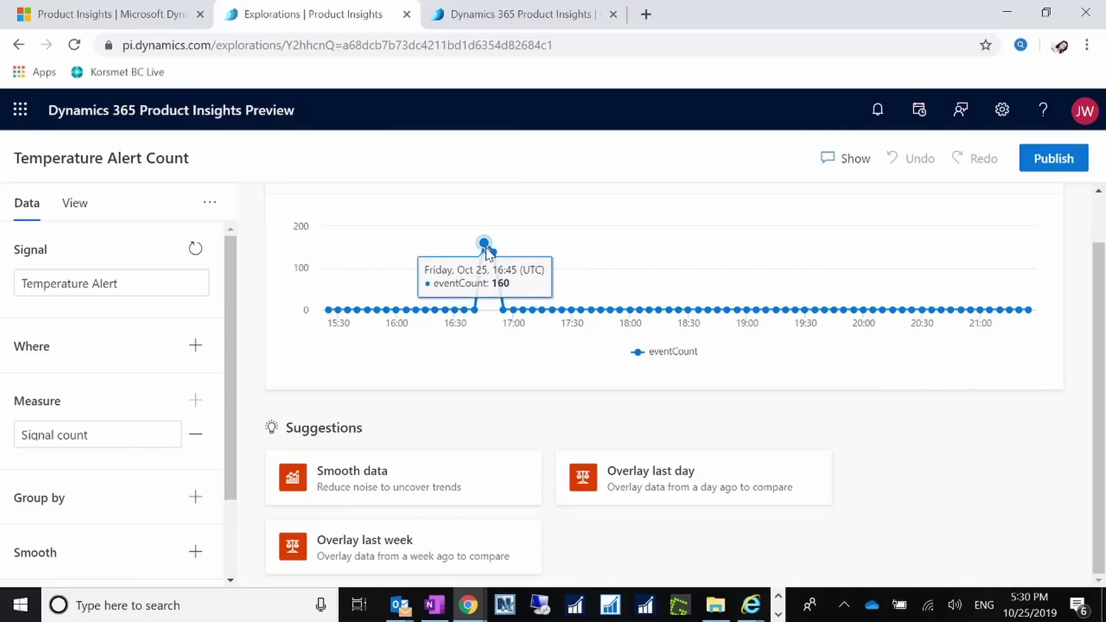
{"action": "scroll", "coordinate": [956, 420], "scroll_direction": "up", "scroll_amount": 1}
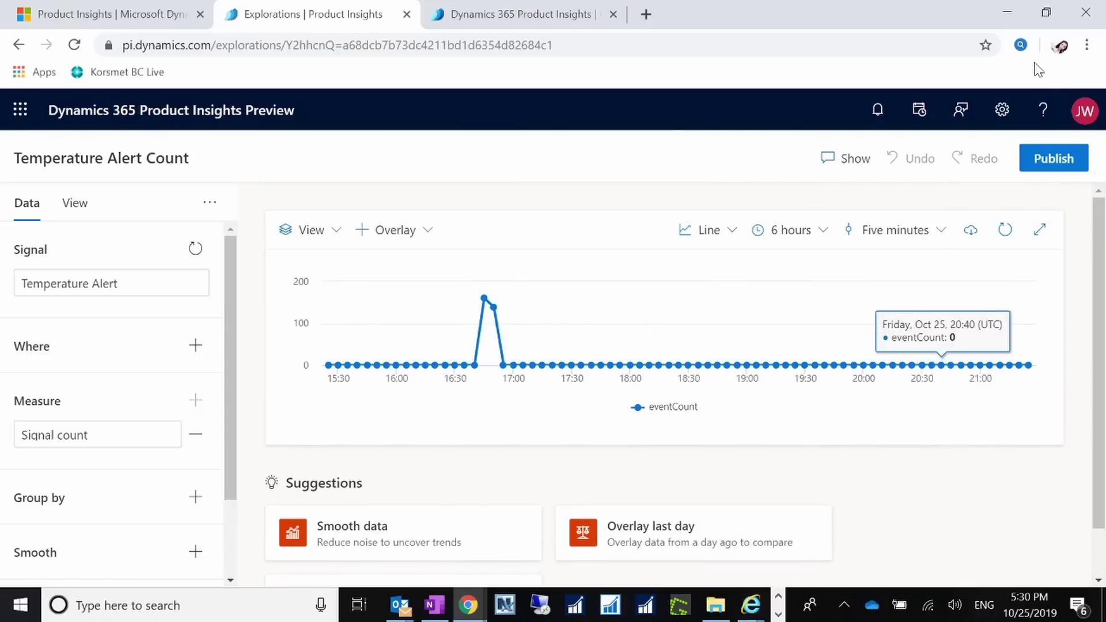
Publish the Temperature Alert Count chart to a new page named Server Monitor in the Equipment Temperature dashboard, and open that page.
{"action": "left_click", "coordinate": [1053, 159]}
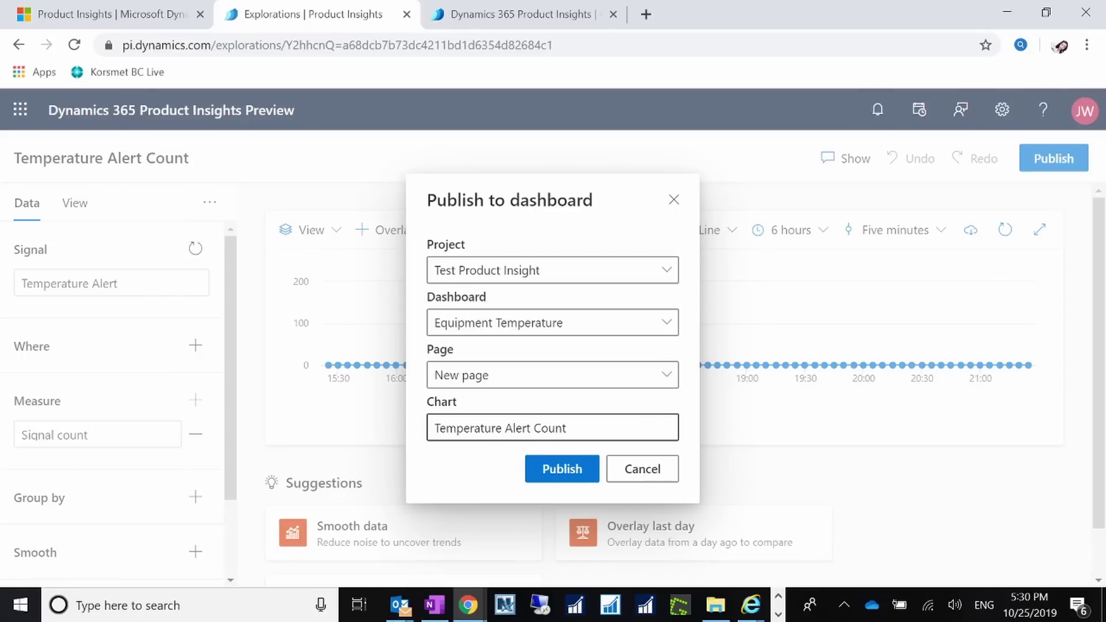
{"action": "left_click", "coordinate": [624, 383]}
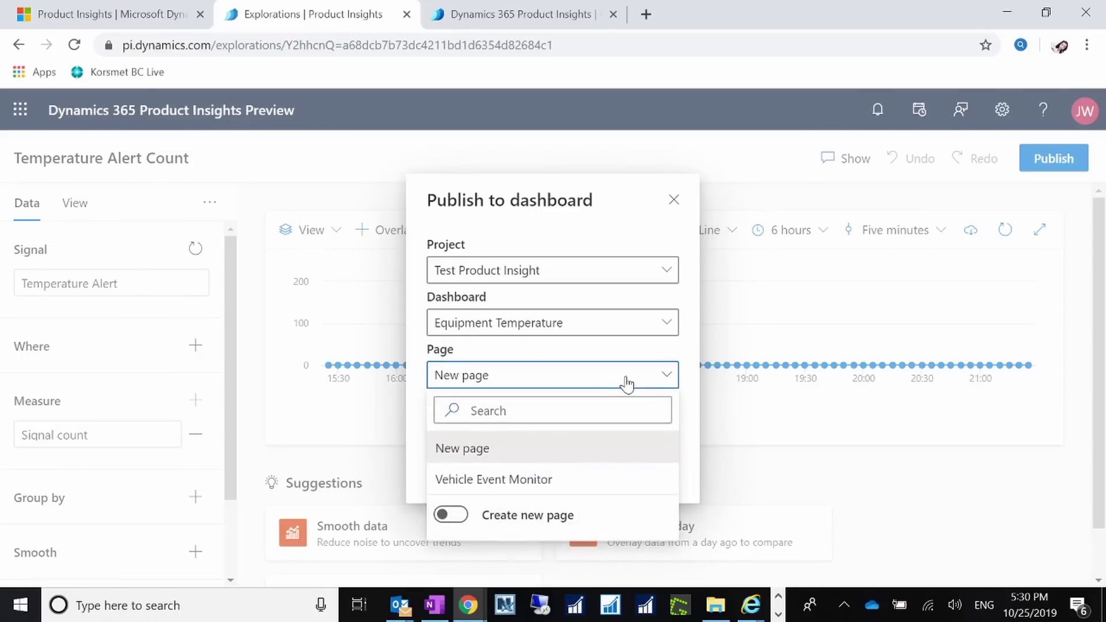
{"action": "left_click", "coordinate": [459, 518]}
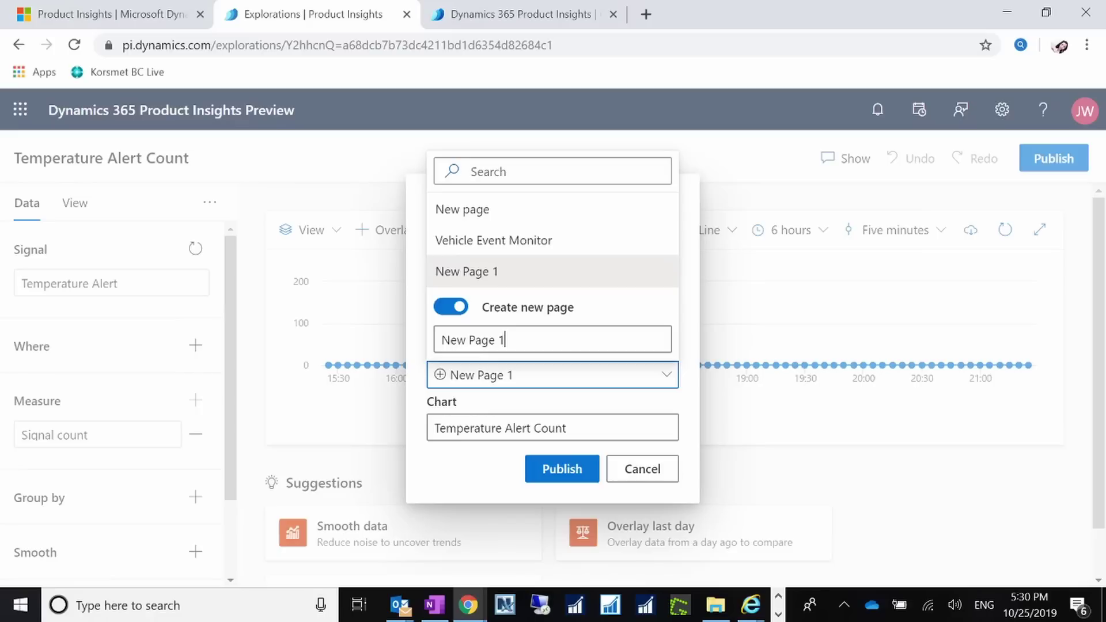
{"action": "left_click_drag", "start_coordinate": [505, 340], "coordinate": [441, 340]}
{"action": "left_click_drag", "start_coordinate": [582, 342], "coordinate": [525, 325]}
{"action": "type", "text": "SEr"}
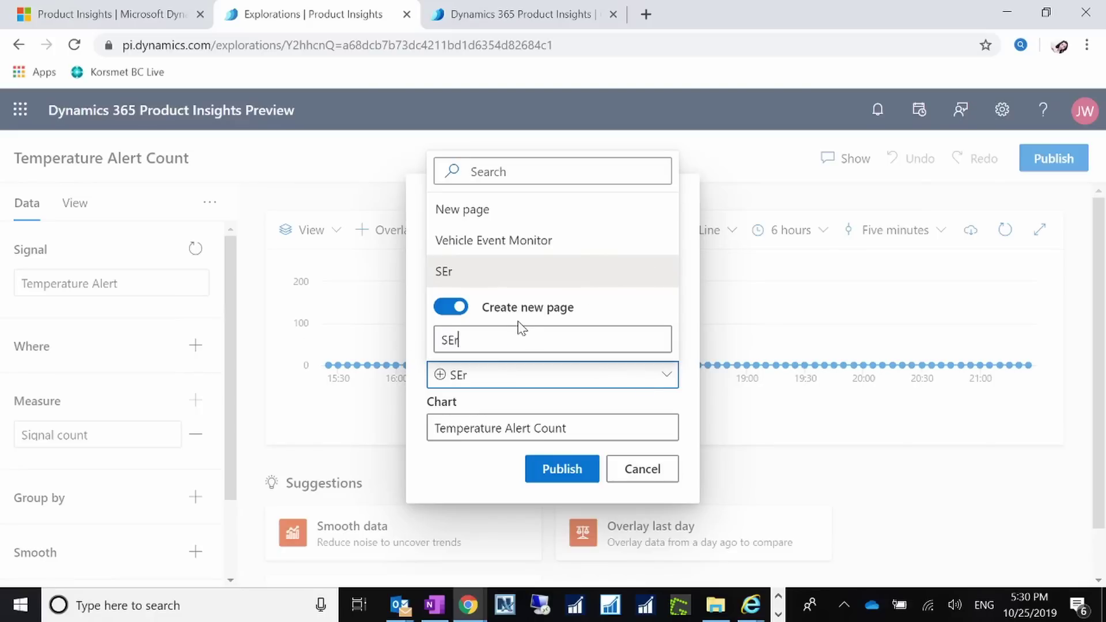
{"action": "type", "text": "ver M"}
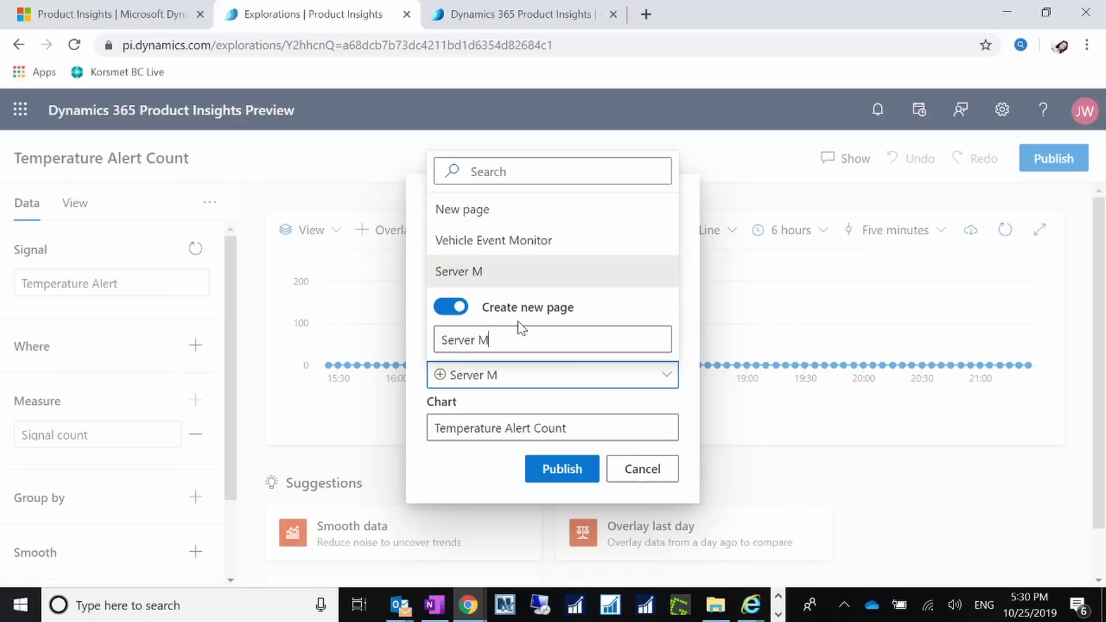
{"action": "type", "text": "onitor"}
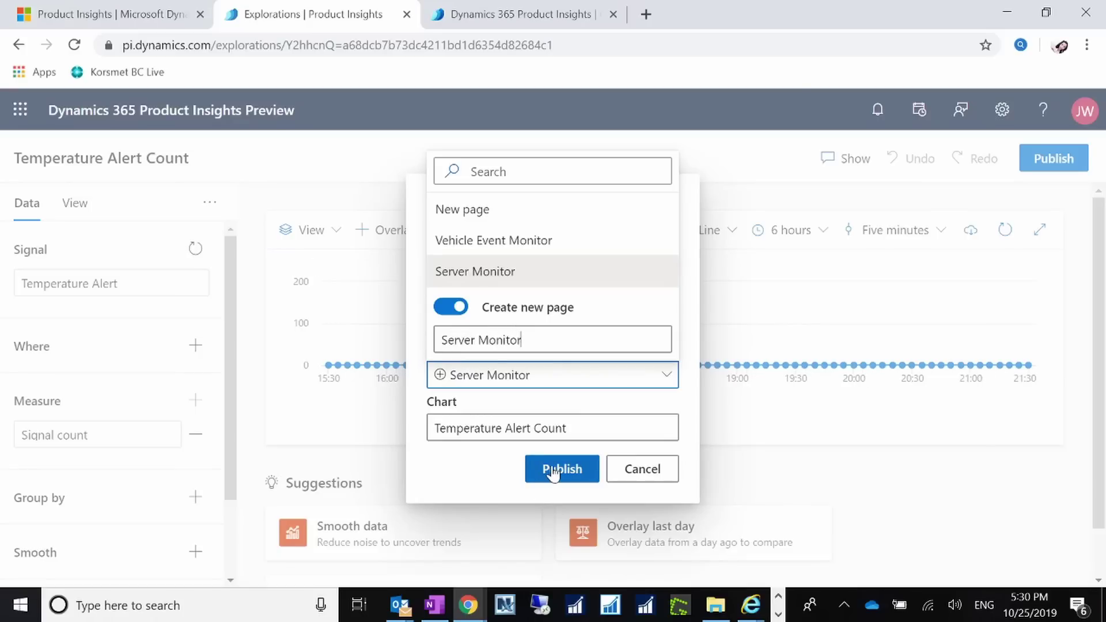
{"action": "left_click", "coordinate": [553, 469]}
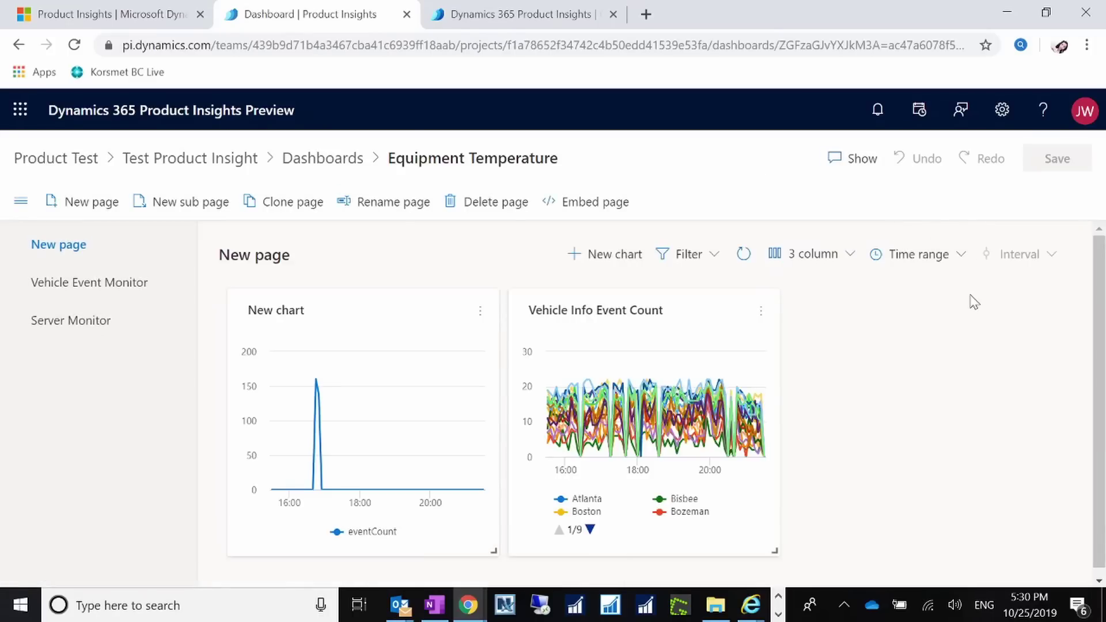
{"action": "left_click", "coordinate": [67, 323]}
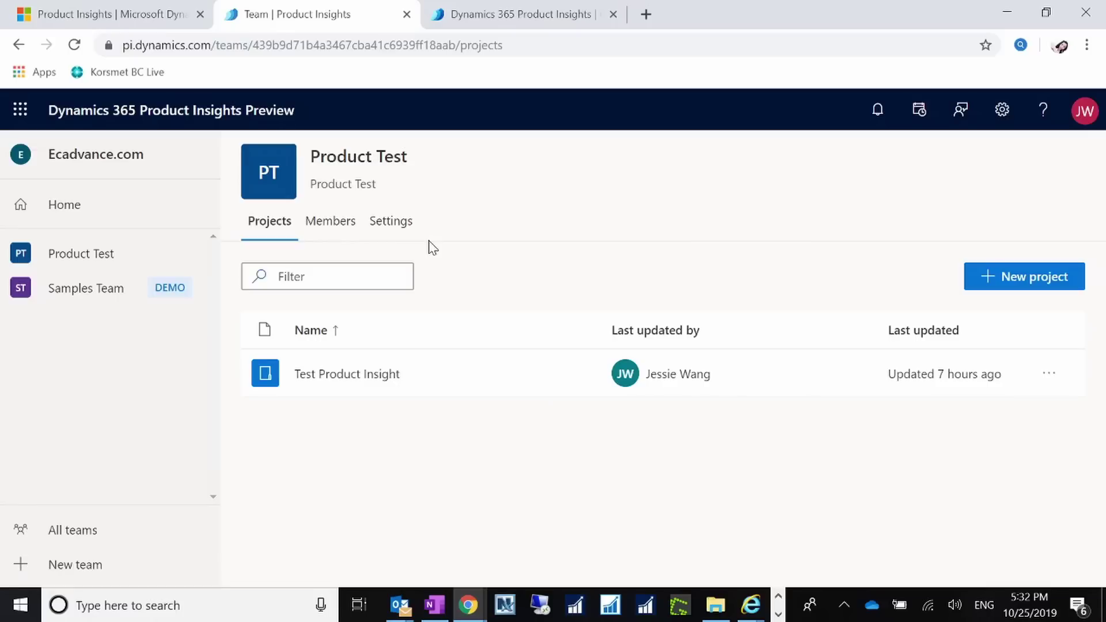
Add the Visual Studio account as a member of the Product Test team with the Owner role.
{"action": "left_click", "coordinate": [324, 226]}
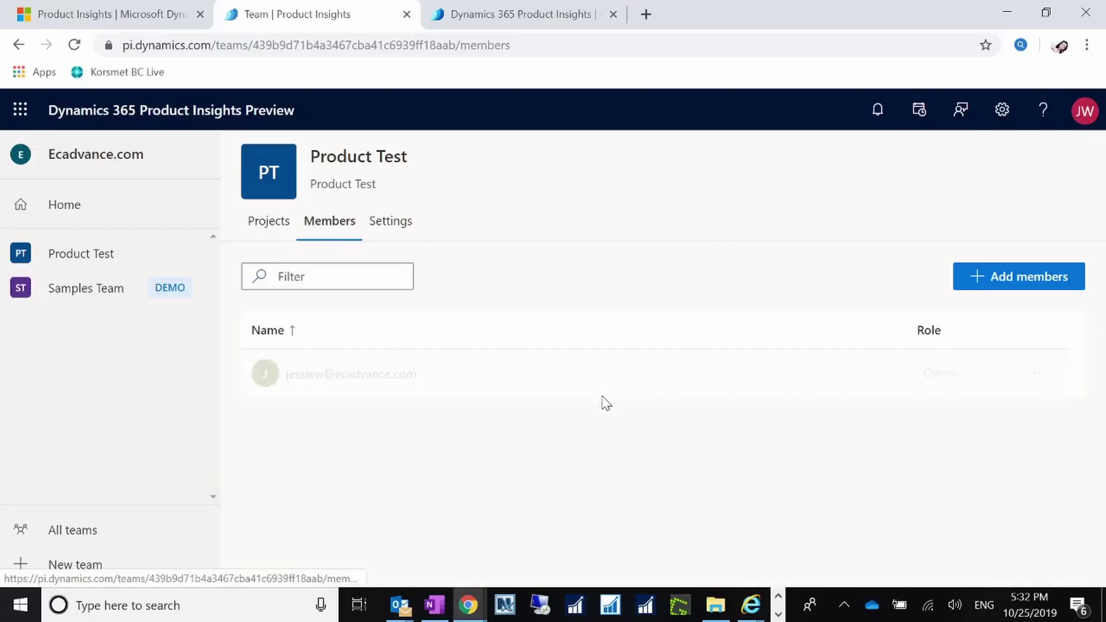
{"action": "left_click", "coordinate": [1005, 282]}
{"action": "type", "text": "vs@"}
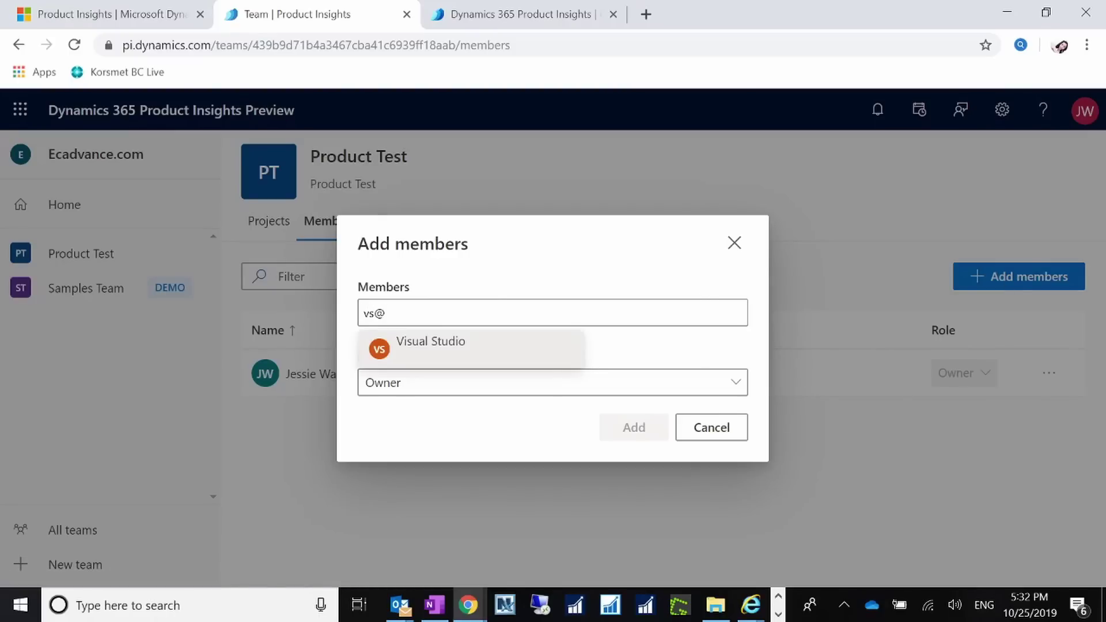
{"action": "left_click", "coordinate": [439, 359]}
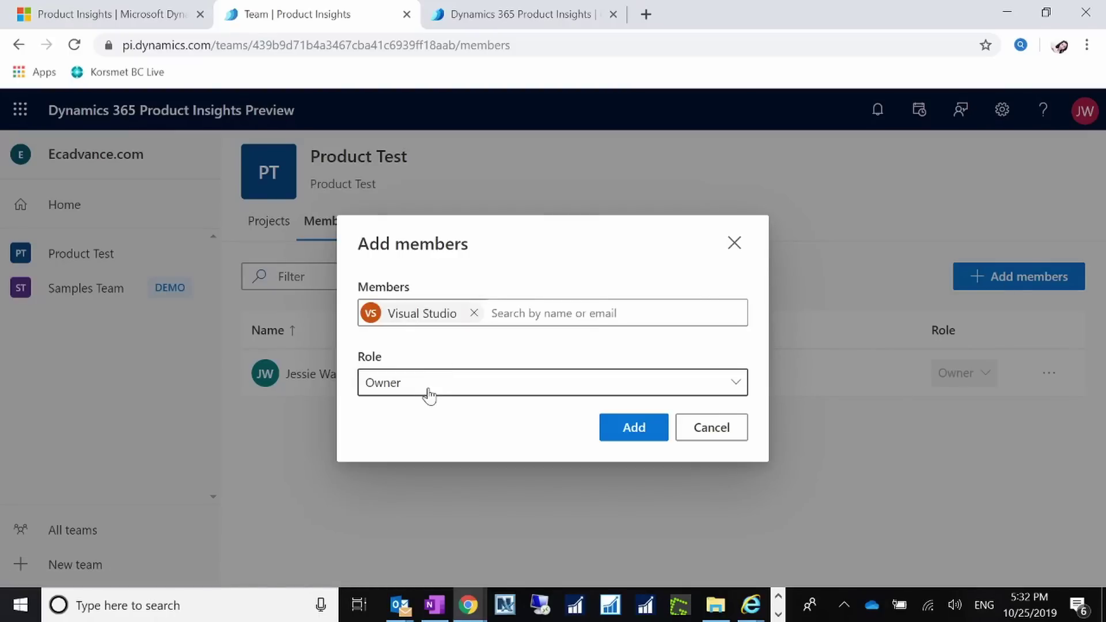
{"action": "left_click", "coordinate": [429, 393]}
{"action": "left_click", "coordinate": [447, 393]}
{"action": "left_click", "coordinate": [638, 441]}
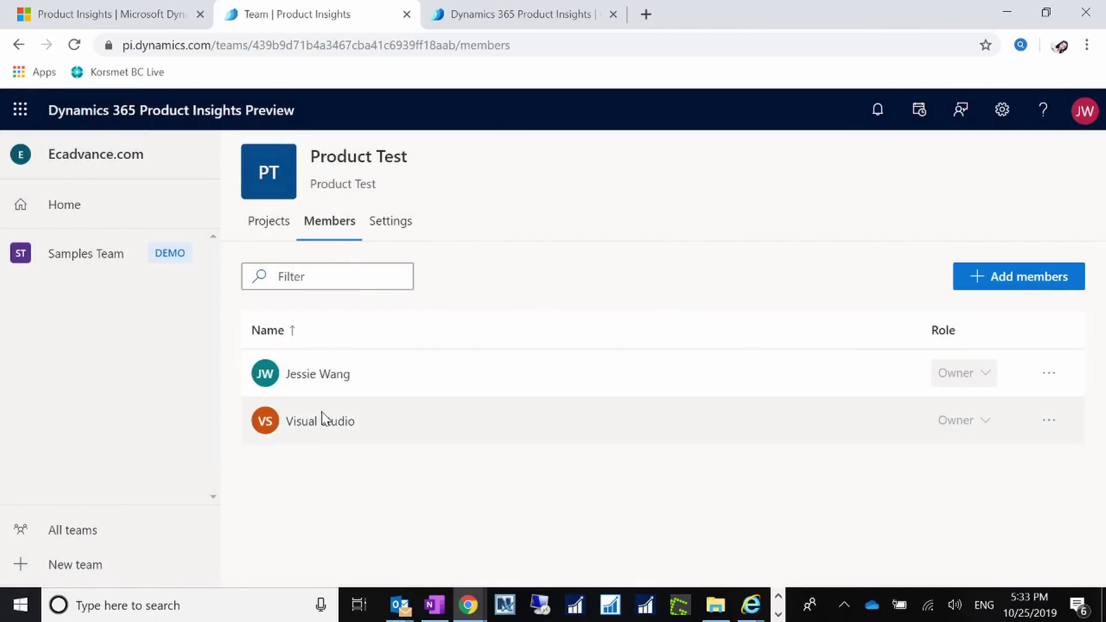
Reopen the Temperature Alert signal in the Test Product Insight project and start a new exploration from it.
{"action": "left_click", "coordinate": [402, 239]}
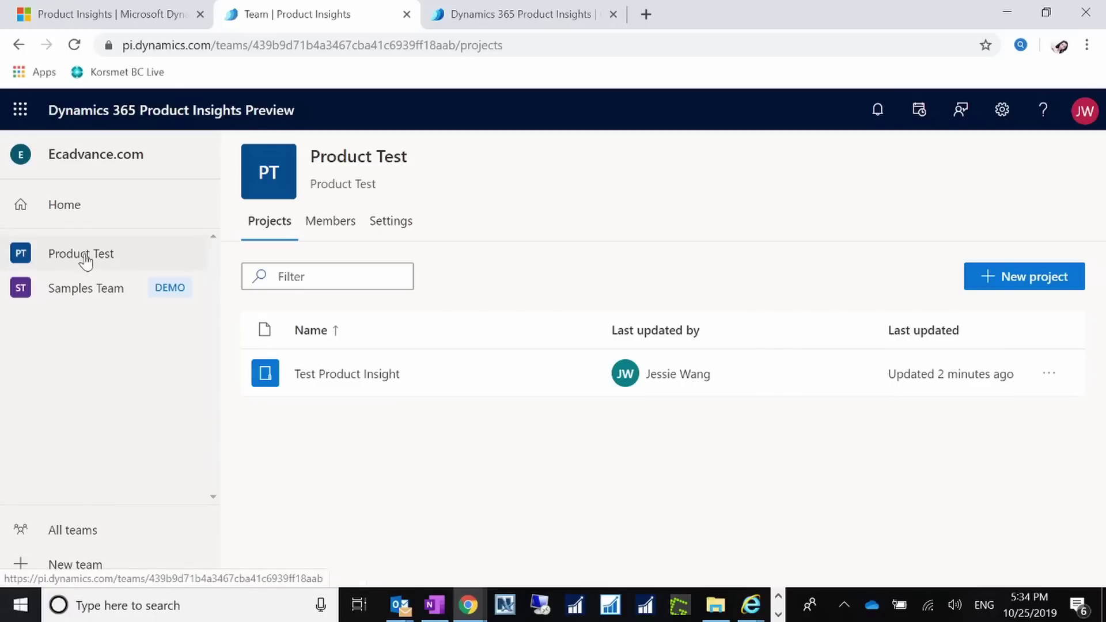
{"action": "left_click", "coordinate": [347, 375]}
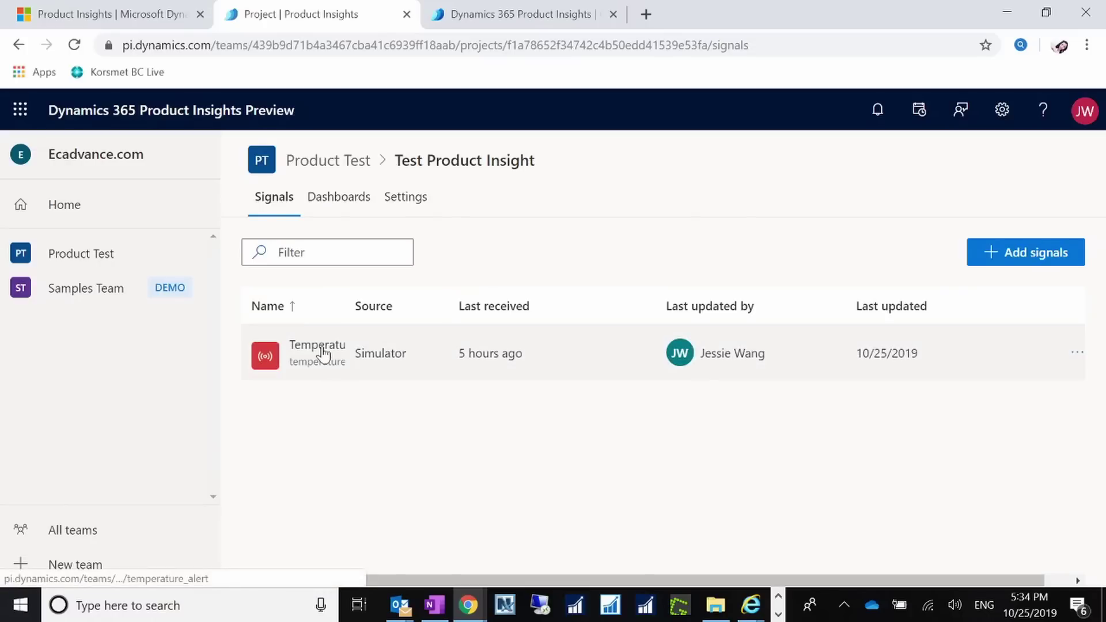
{"action": "left_click", "coordinate": [323, 354]}
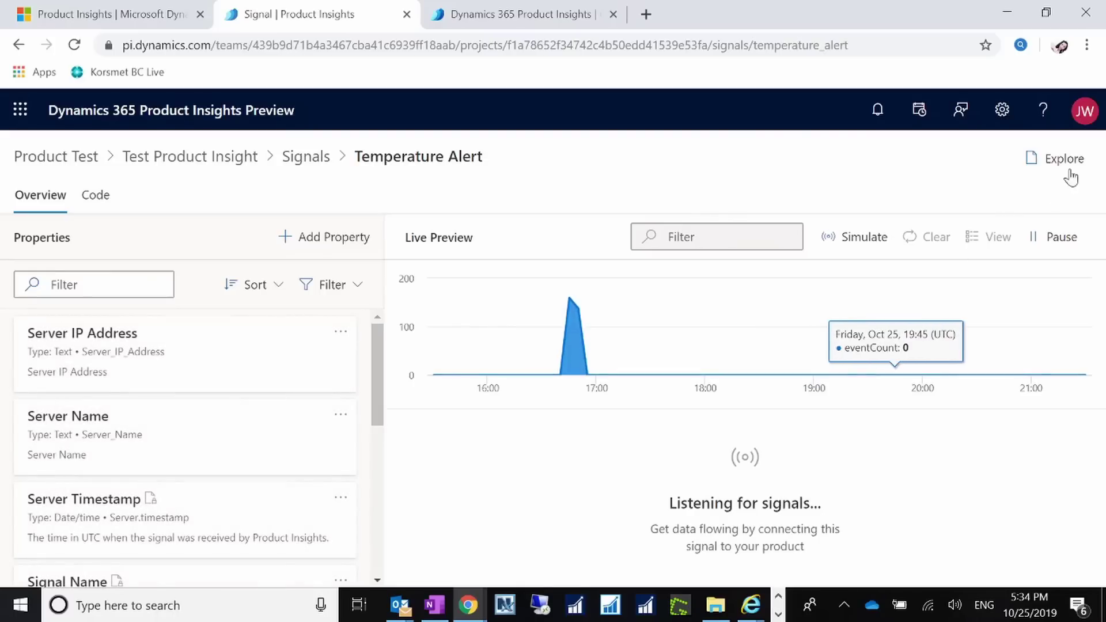
{"action": "left_click", "coordinate": [1066, 167]}
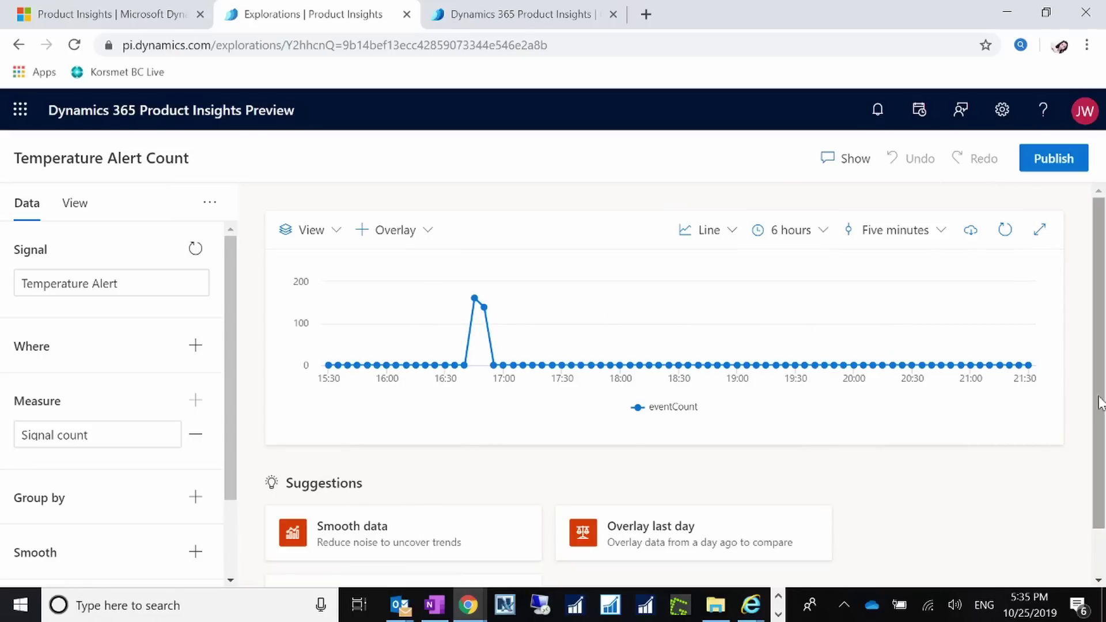
Look over the new Temperature Alert Count exploration and turn on its Show option.
{"action": "scroll", "coordinate": [1094, 302], "scroll_direction": "down", "scroll_amount": 1}
{"action": "scroll", "coordinate": [1090, 300], "scroll_direction": "up", "scroll_amount": 1}
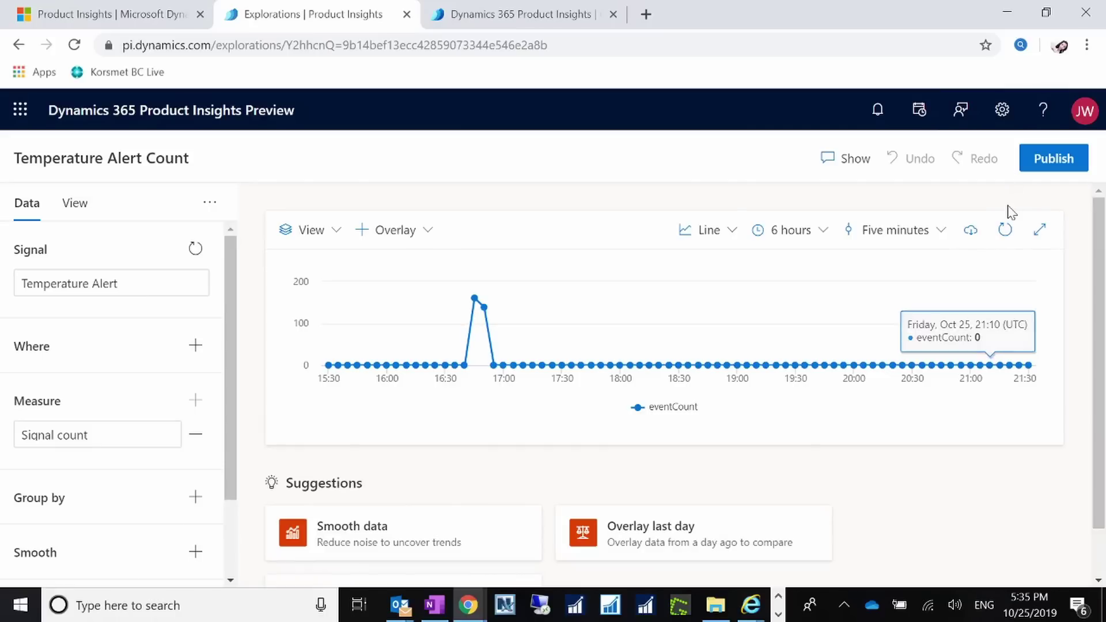
{"action": "left_click", "coordinate": [833, 161]}
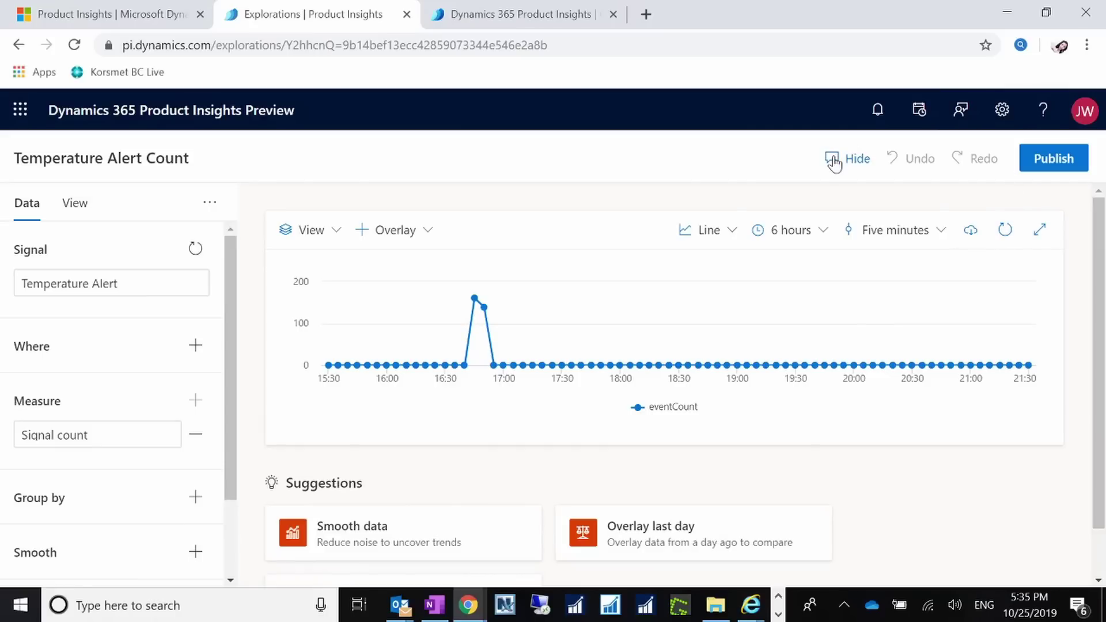
Toggle the Show/Hide option of the Temperature Alert Count exploration several times to compare both views.
{"action": "left_click", "coordinate": [833, 163]}
{"action": "left_click", "coordinate": [834, 163]}
{"action": "left_click", "coordinate": [834, 163]}
{"action": "left_click", "coordinate": [833, 163]}
{"action": "left_click", "coordinate": [833, 163]}
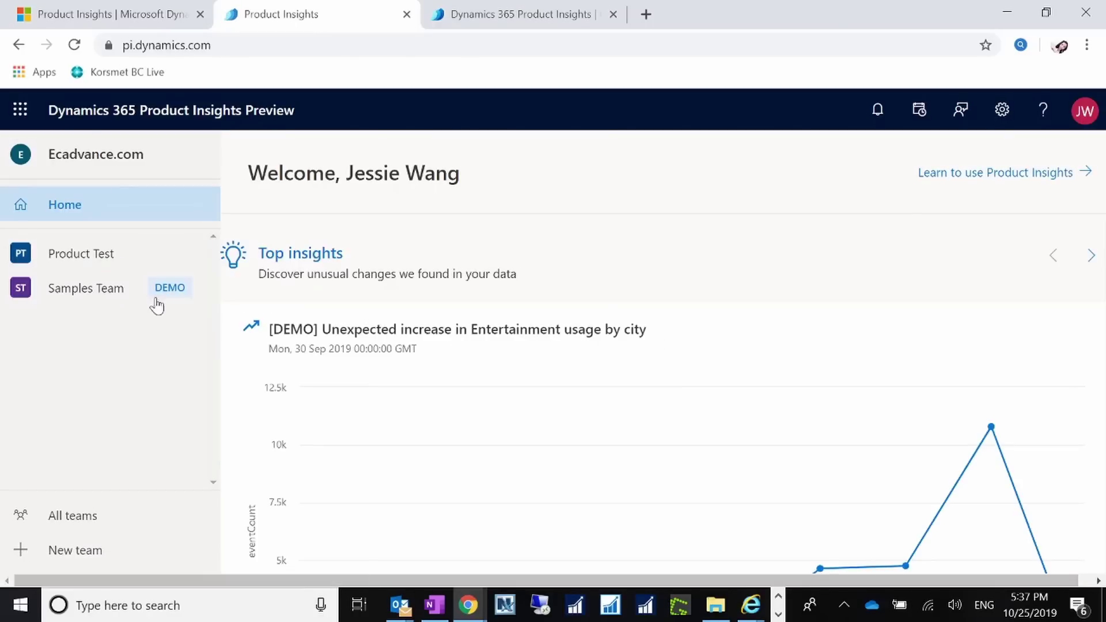
Open the Product Test team, look over its members and settings, and return to its project list.
{"action": "left_click", "coordinate": [112, 266]}
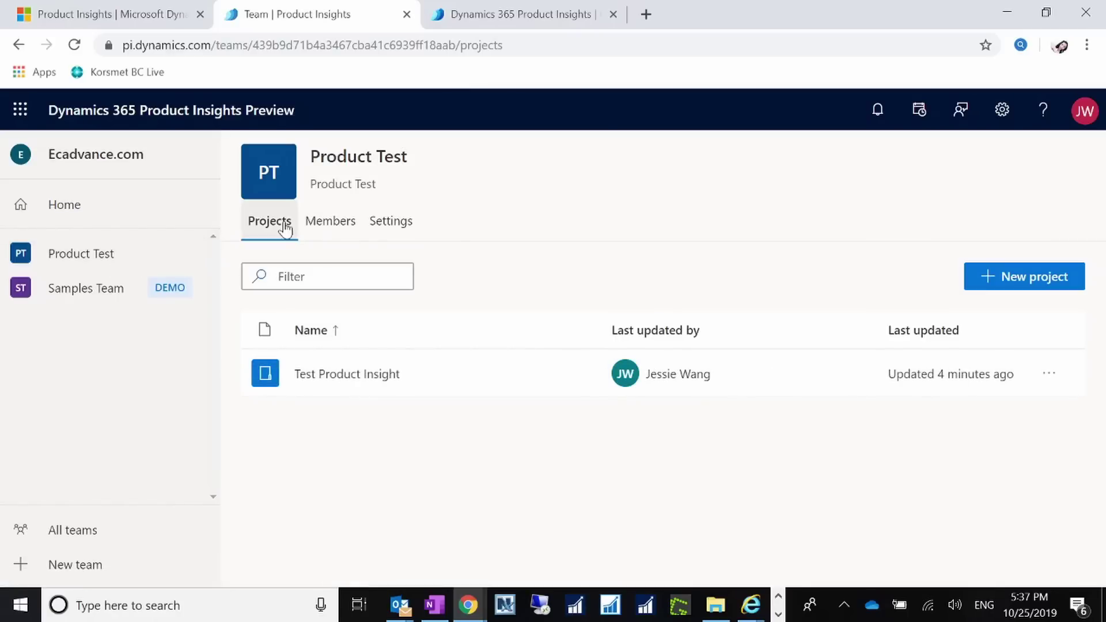
{"action": "left_click", "coordinate": [328, 224]}
{"action": "left_click", "coordinate": [393, 222]}
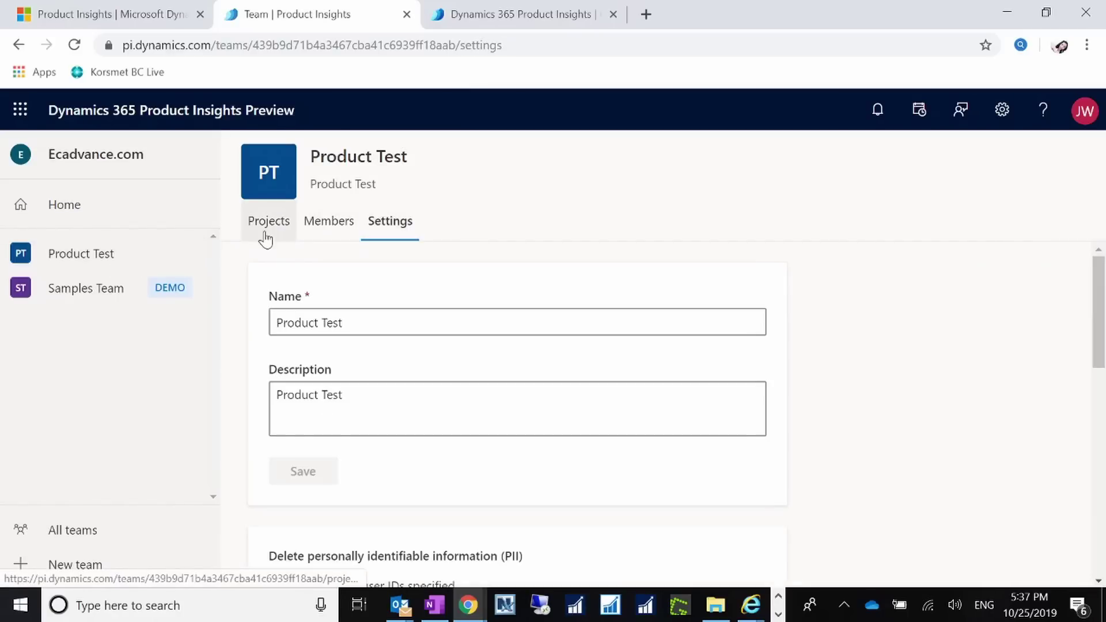
{"action": "left_click", "coordinate": [267, 224]}
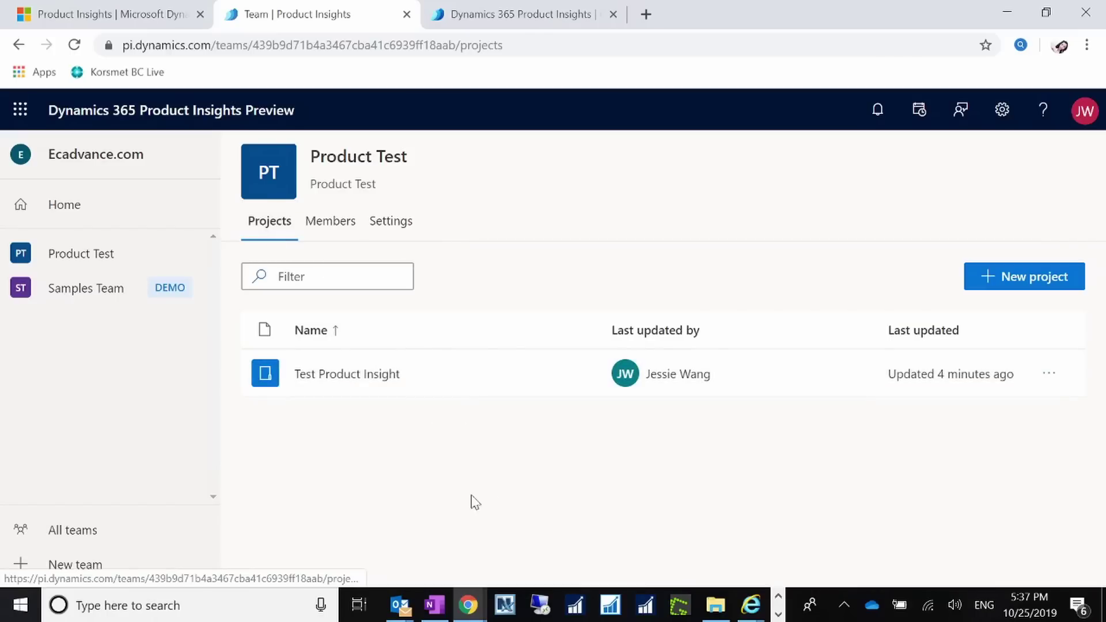
Switch to Outlook to read the Microsoft Dynamics 365 Connected Store follow-up reply, and minimize the message.
{"action": "mouse_move", "coordinate": [403, 602]}
{"action": "left_click", "coordinate": [555, 563]}
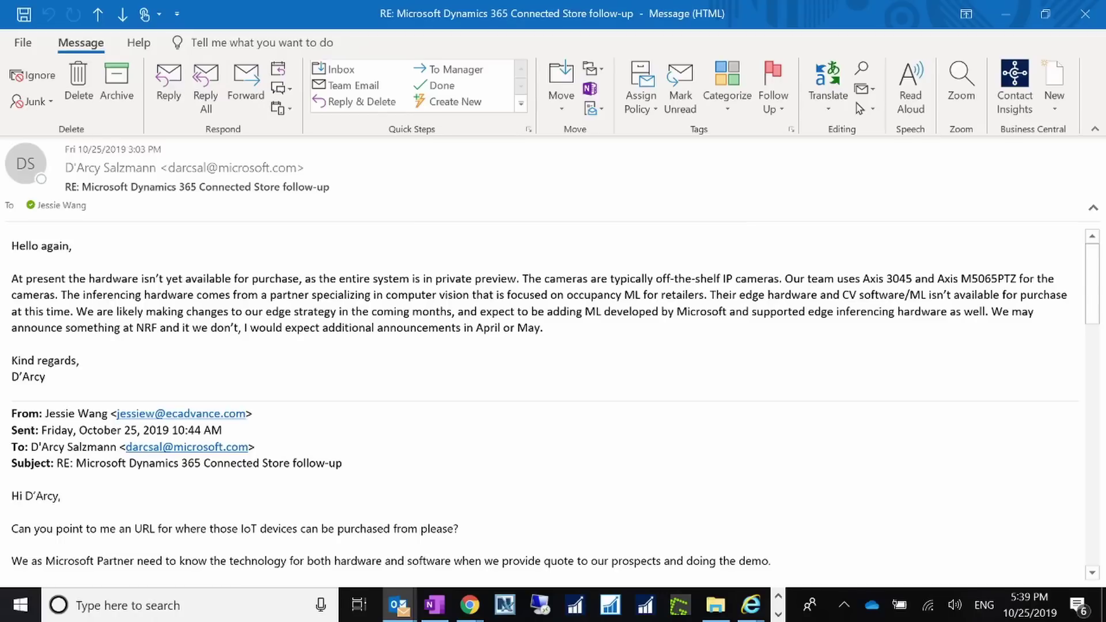
{"action": "left_click", "coordinate": [1011, 9]}
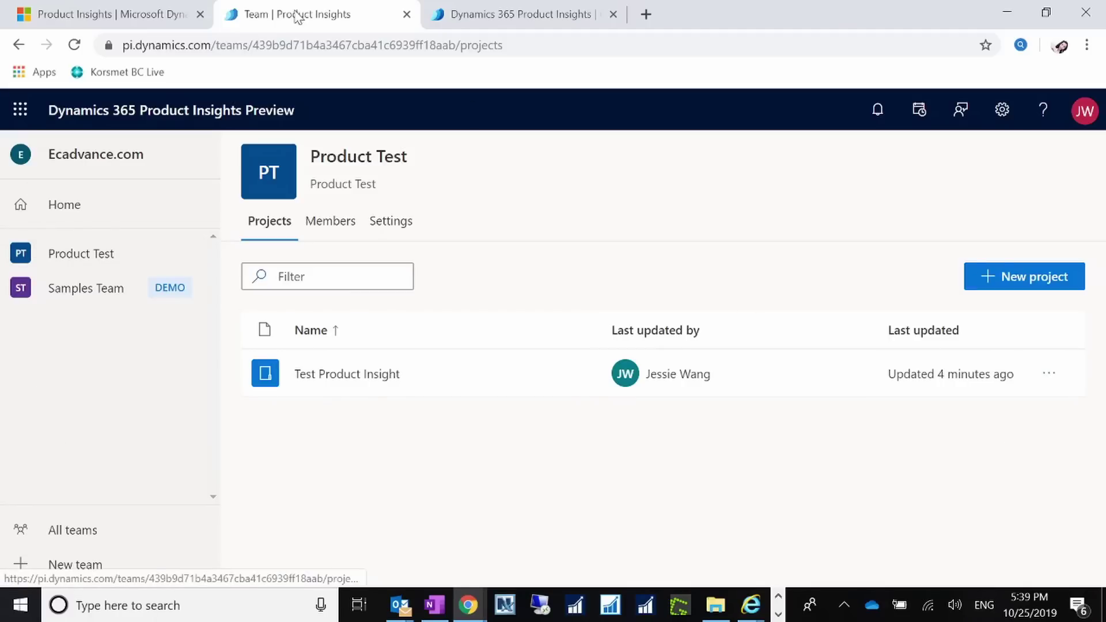
Open the Dynamics 365 AI overview by removing product-insights from the address of the Product Insights marketing page.
{"action": "left_click", "coordinate": [115, 16]}
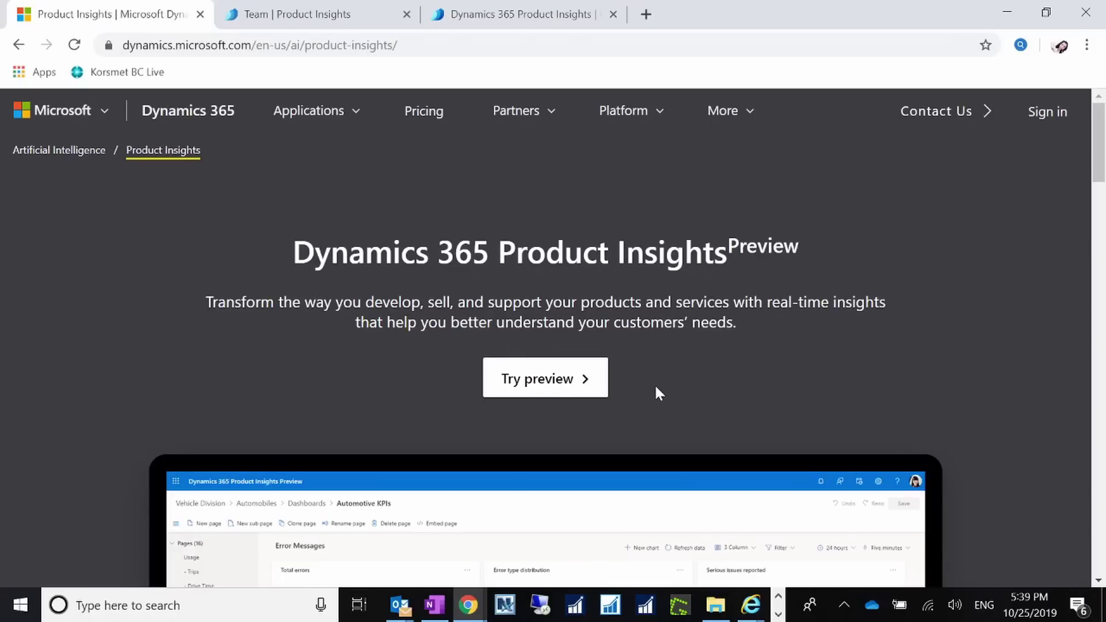
{"action": "left_click", "coordinate": [308, 45]}
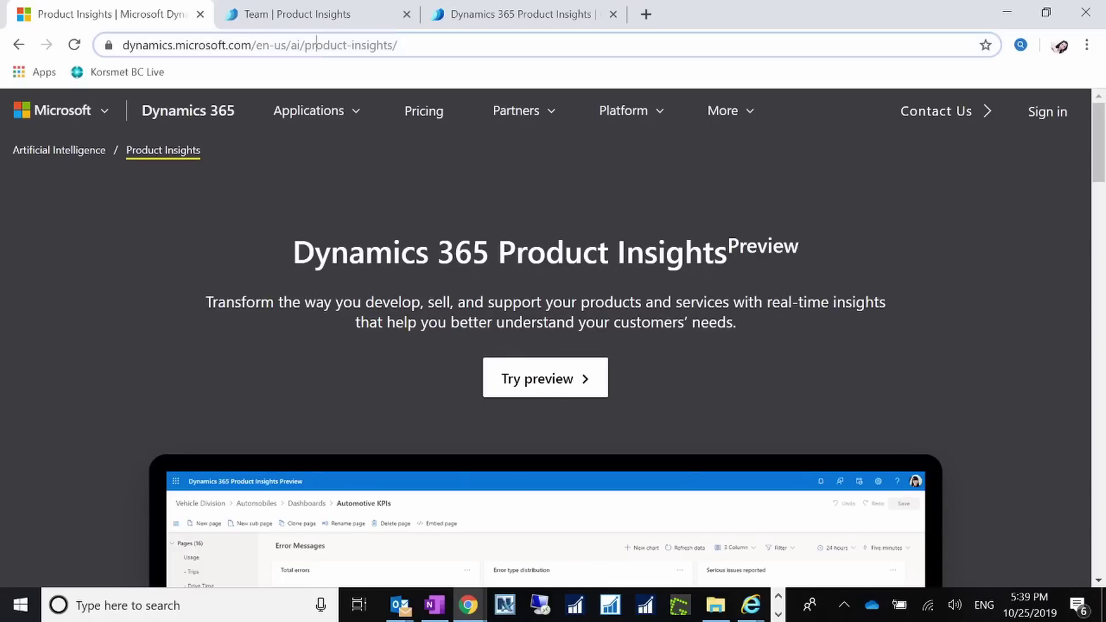
{"action": "left_click", "coordinate": [308, 45]}
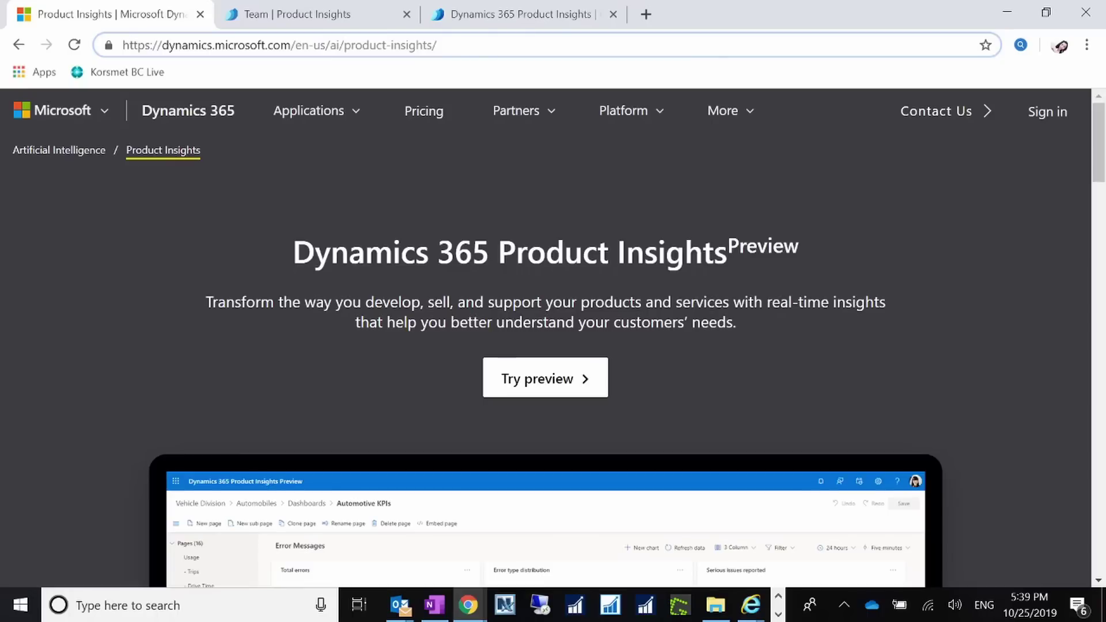
{"action": "key", "text": "shift+End"}
{"action": "key", "text": "BackSpace"}
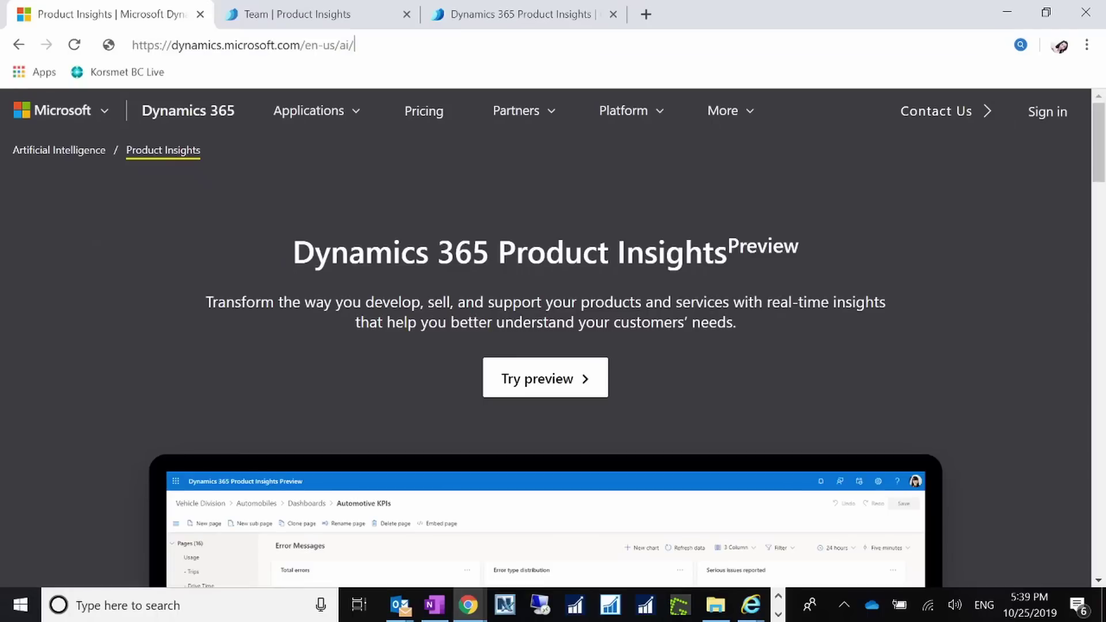
{"action": "key", "text": "Return"}
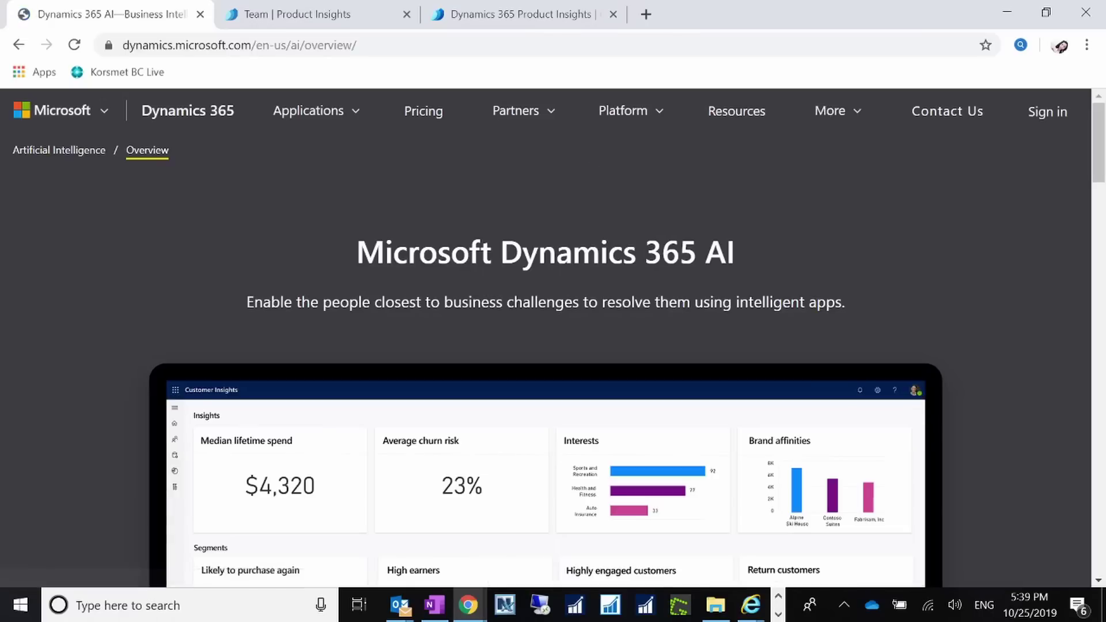
Examine the Explore Dynamics 365 AI offerings cards with the page zoomed out far enough to fit them all.
{"action": "scroll", "coordinate": [733, 266], "scroll_direction": "down", "scroll_amount": 20}
{"action": "scroll", "coordinate": [732, 266], "scroll_direction": "down", "scroll_amount": 5}
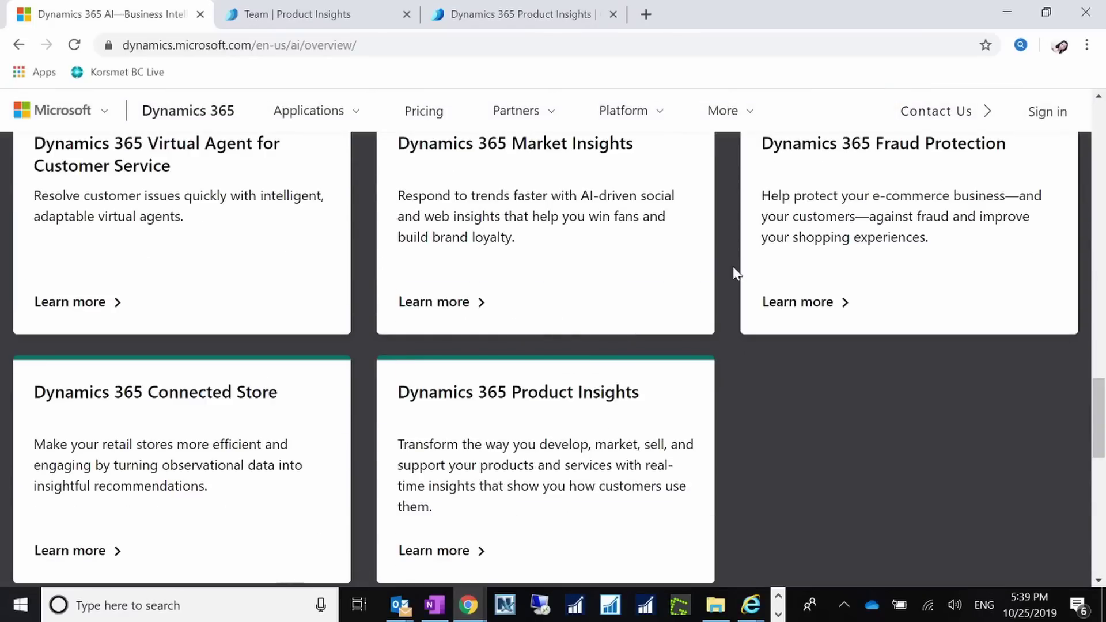
{"action": "scroll", "coordinate": [733, 266], "scroll_direction": "up", "scroll_amount": 5}
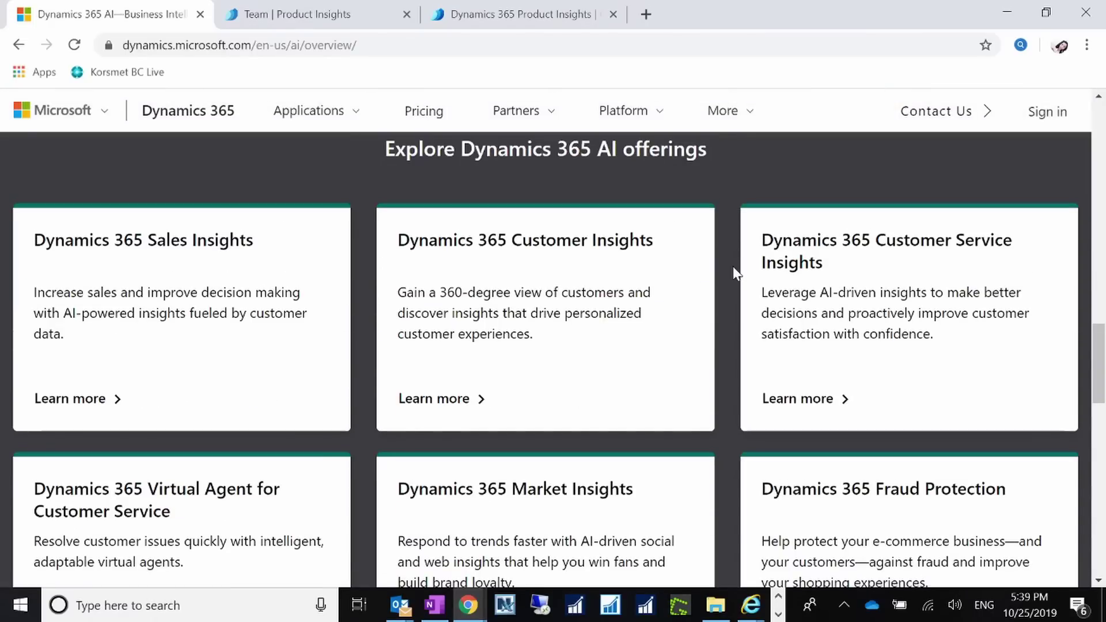
{"action": "scroll", "coordinate": [732, 266], "scroll_direction": "down", "scroll_amount": 1}
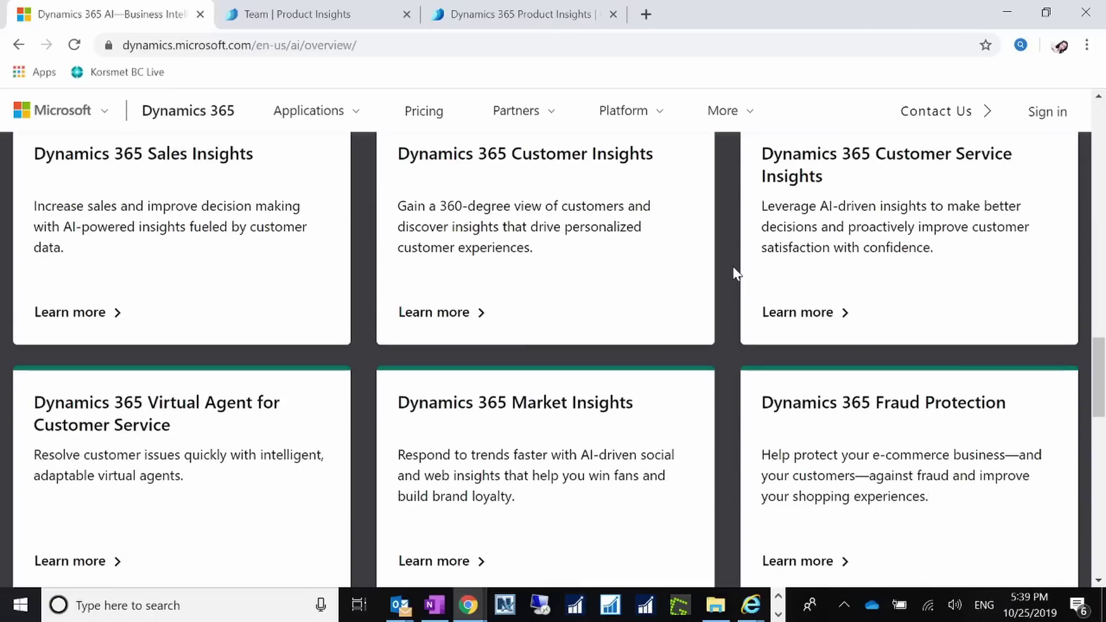
{"action": "key", "text": "ctrl+minus"}
{"action": "key", "text": "ctrl+minus"}
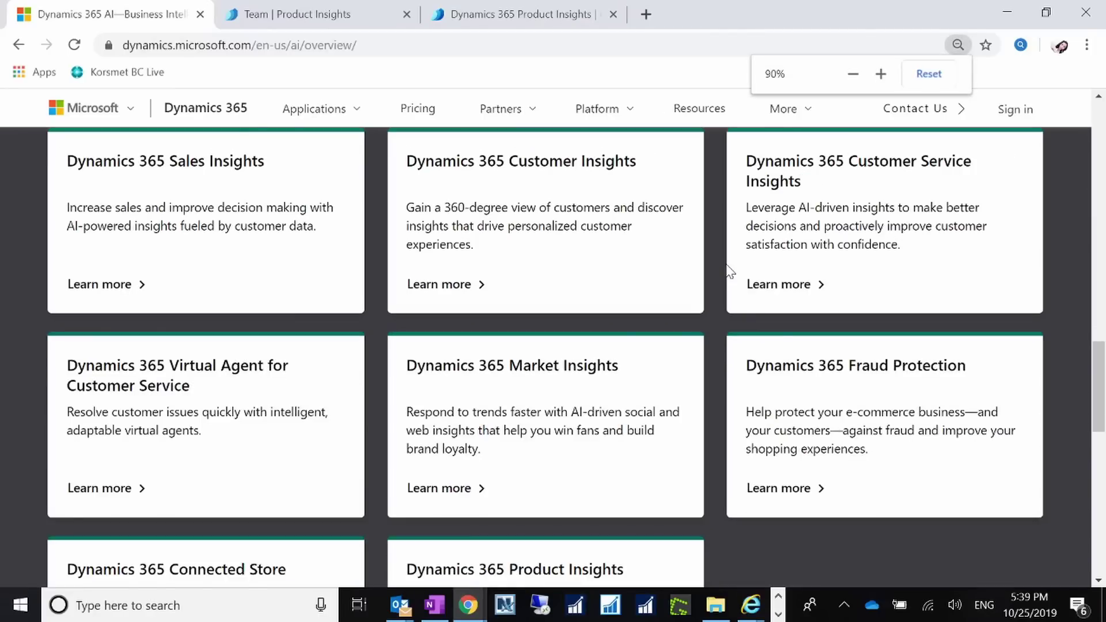
{"action": "key", "text": "ctrl+minus"}
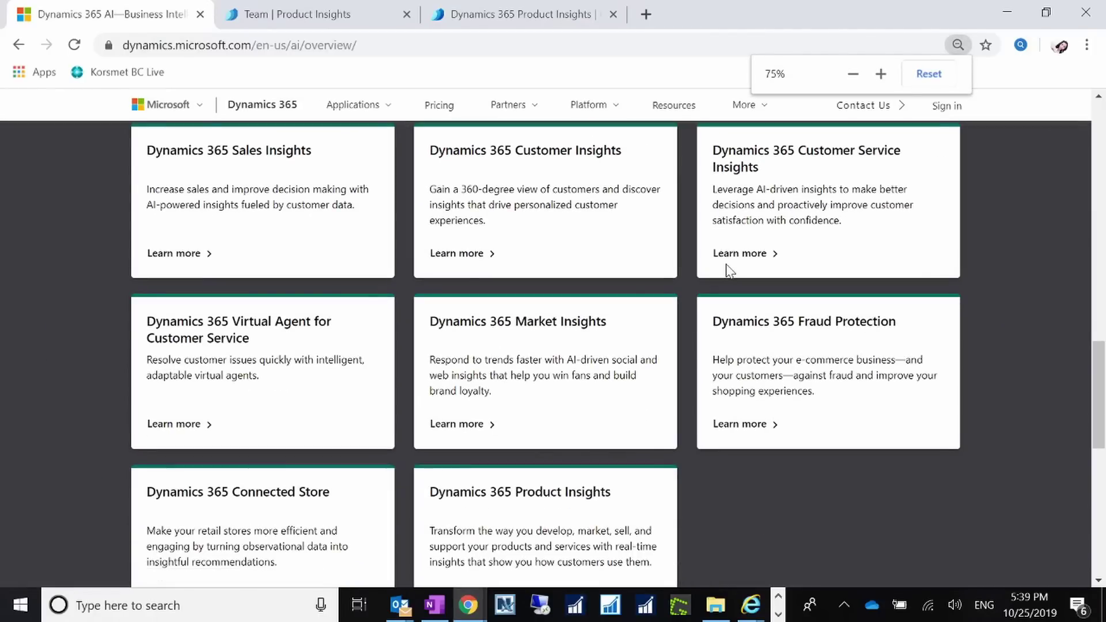
{"action": "key", "text": "ctrl+minus"}
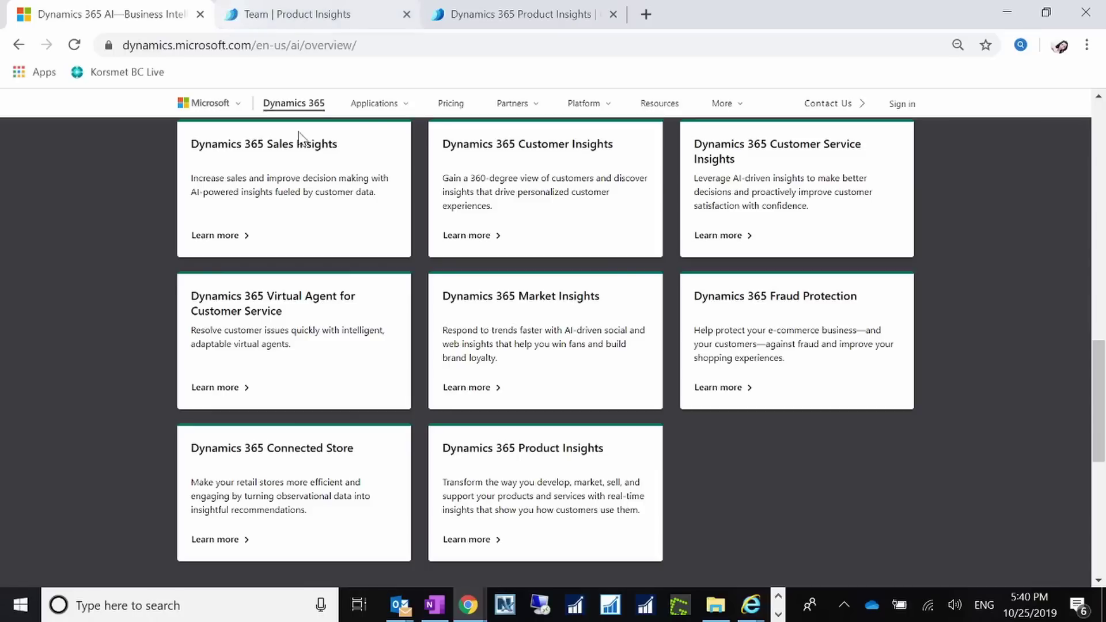
Switch to Internet Explorer's en-ca Dynamics 365 AI overview and float its window over the en-us page to compare their offerings.
{"action": "left_click", "coordinate": [752, 617]}
{"action": "left_click", "coordinate": [687, 410]}
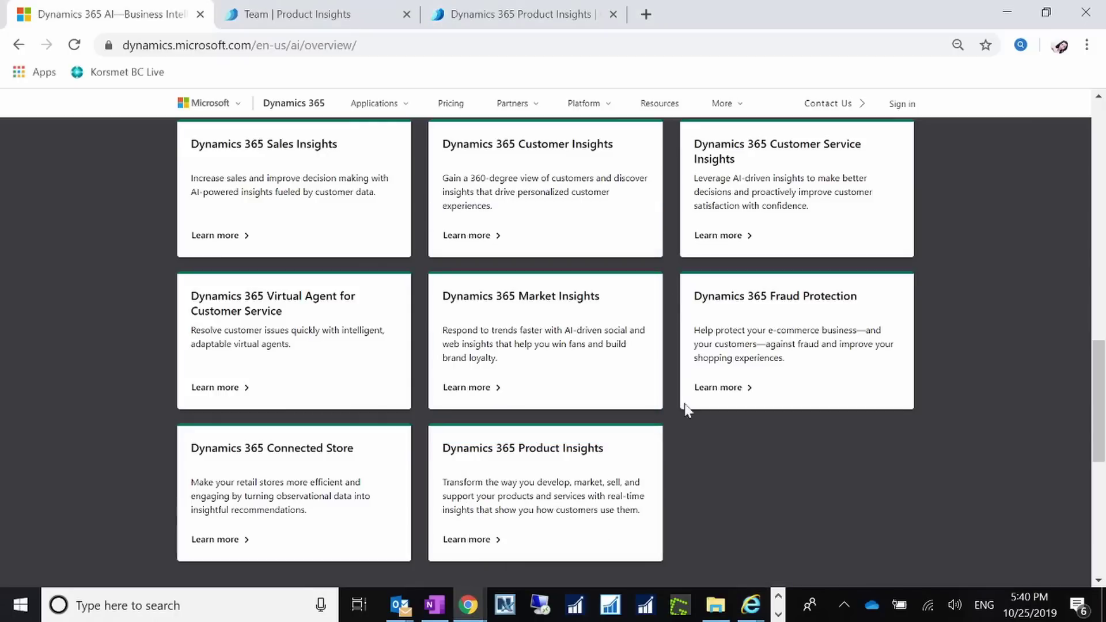
{"action": "left_click", "coordinate": [754, 612]}
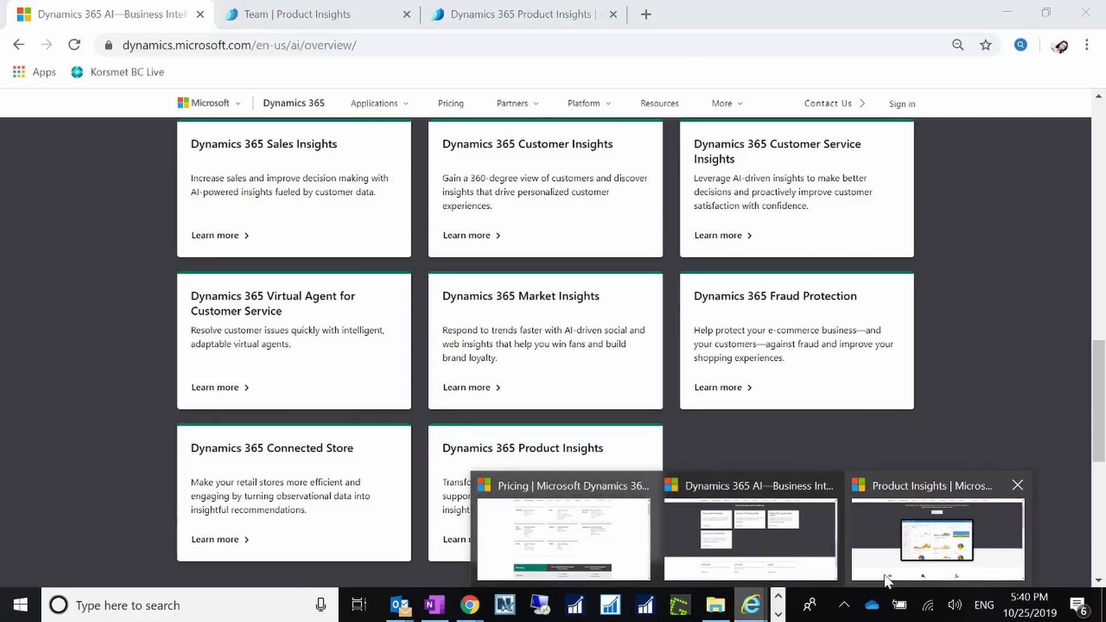
{"action": "left_click", "coordinate": [774, 570]}
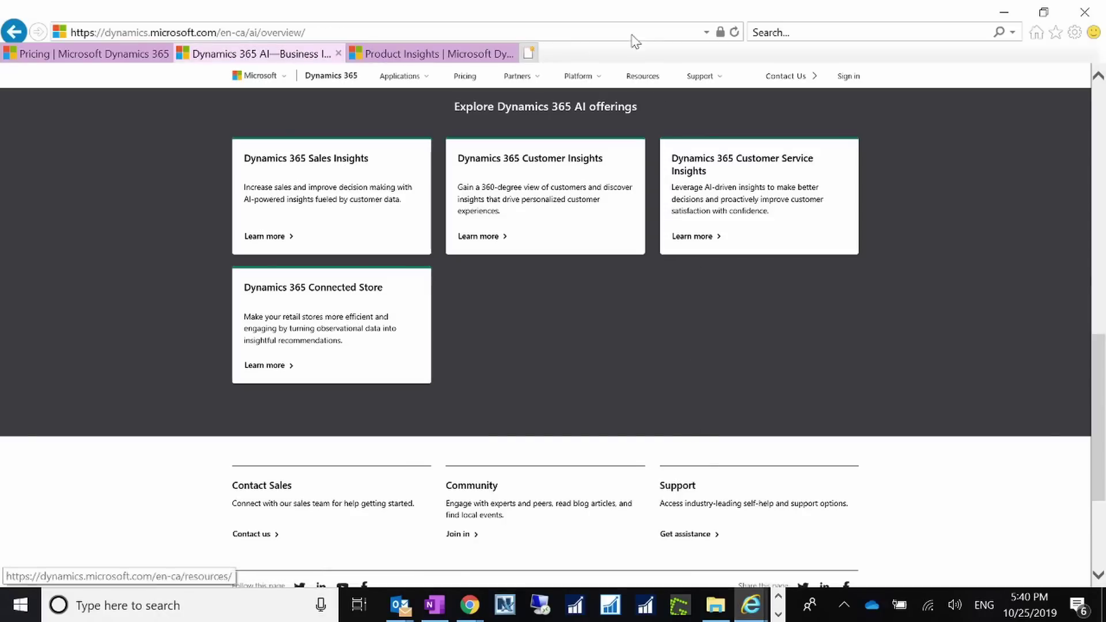
{"action": "left_click_drag", "start_coordinate": [600, 7], "coordinate": [459, 113]}
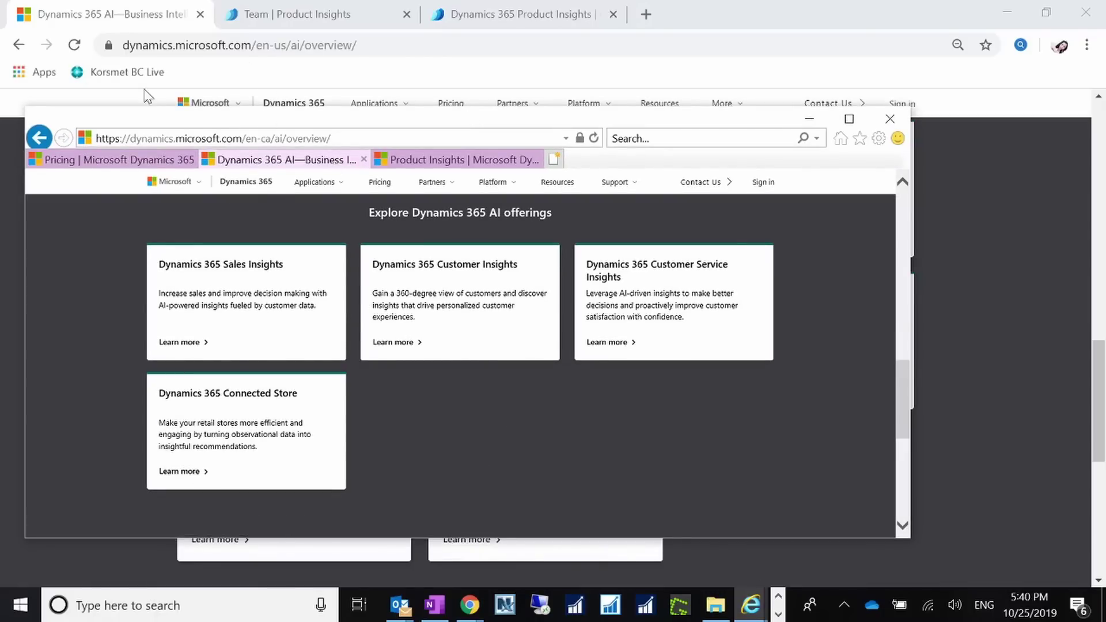
{"action": "left_click_drag", "start_coordinate": [431, 126], "coordinate": [481, 247]}
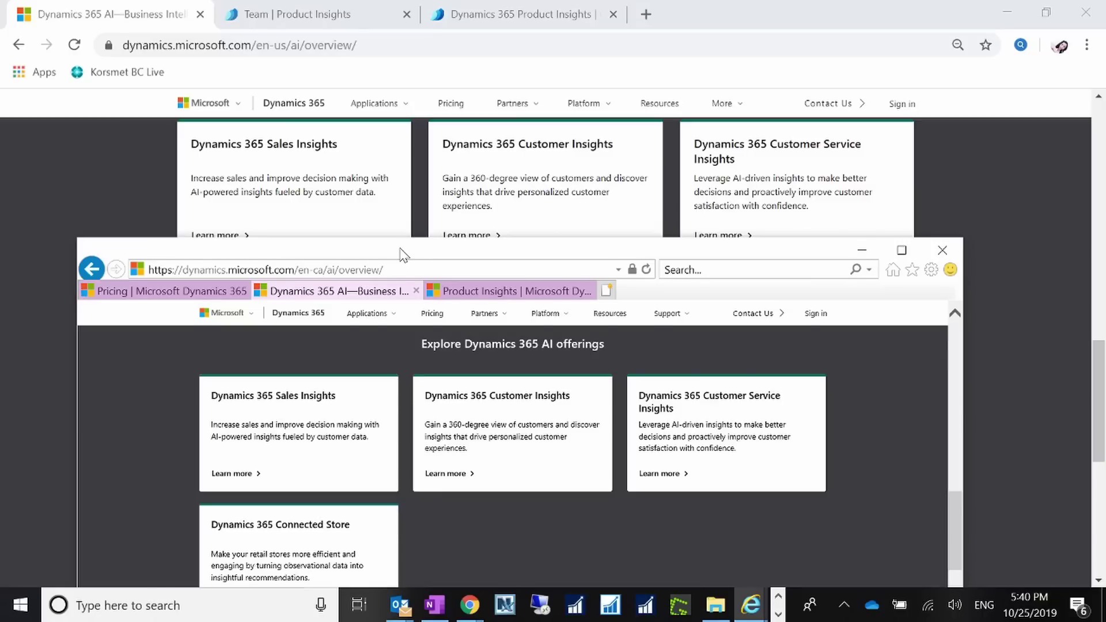
{"action": "left_click_drag", "start_coordinate": [402, 254], "coordinate": [355, 63]}
Highlight the region code ca in the overview's address, compare its offerings with the en-us page again, and minimize the window.
{"action": "left_click", "coordinate": [262, 84]}
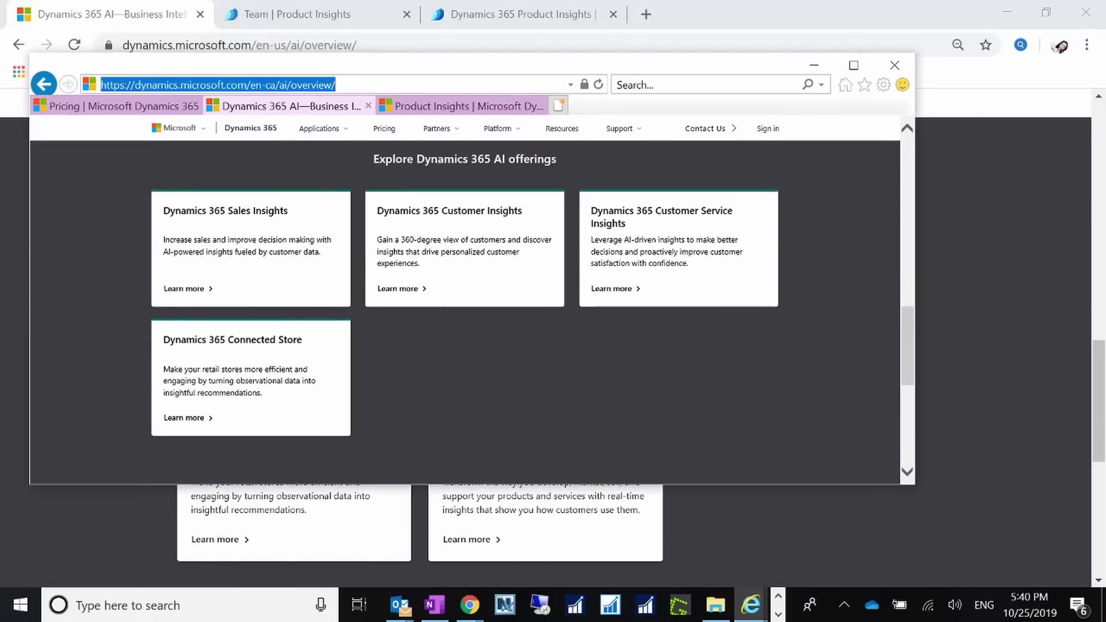
{"action": "left_click_drag", "start_coordinate": [265, 84], "coordinate": [277, 85]}
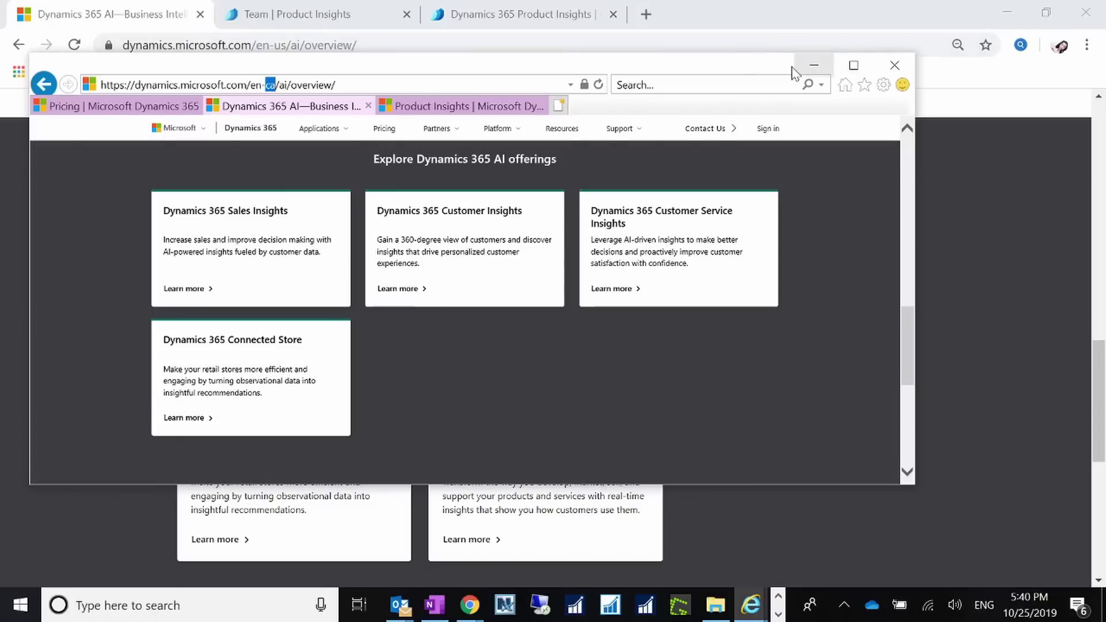
{"action": "left_click_drag", "start_coordinate": [745, 71], "coordinate": [481, 578]}
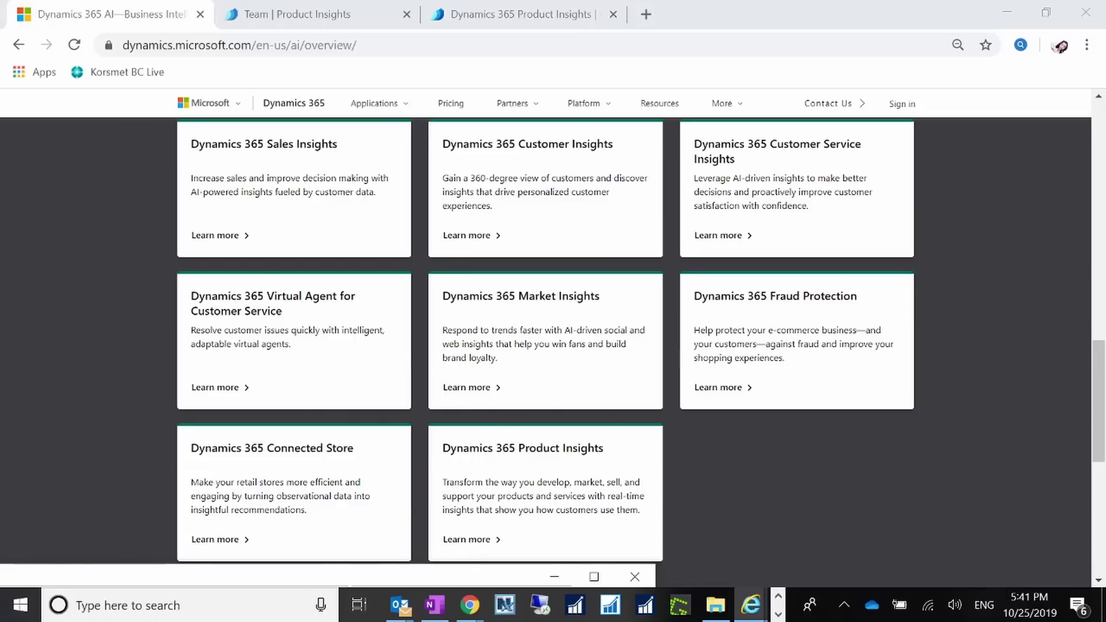
{"action": "left_click_drag", "start_coordinate": [504, 572], "coordinate": [710, 139]}
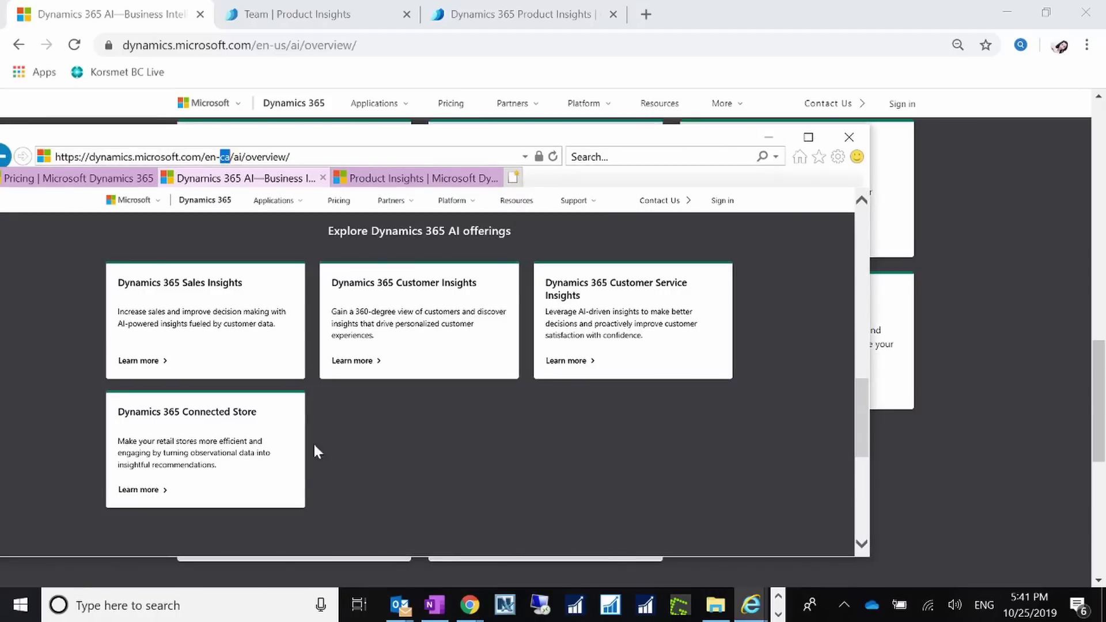
{"action": "left_click", "coordinate": [770, 138]}
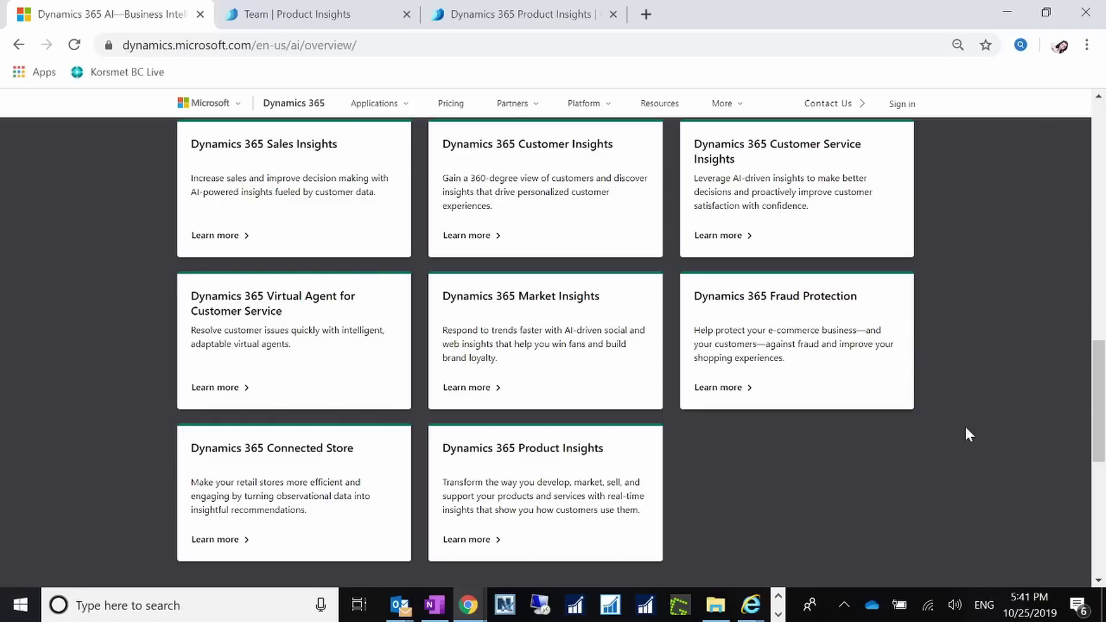
{"action": "left_click", "coordinate": [778, 613]}
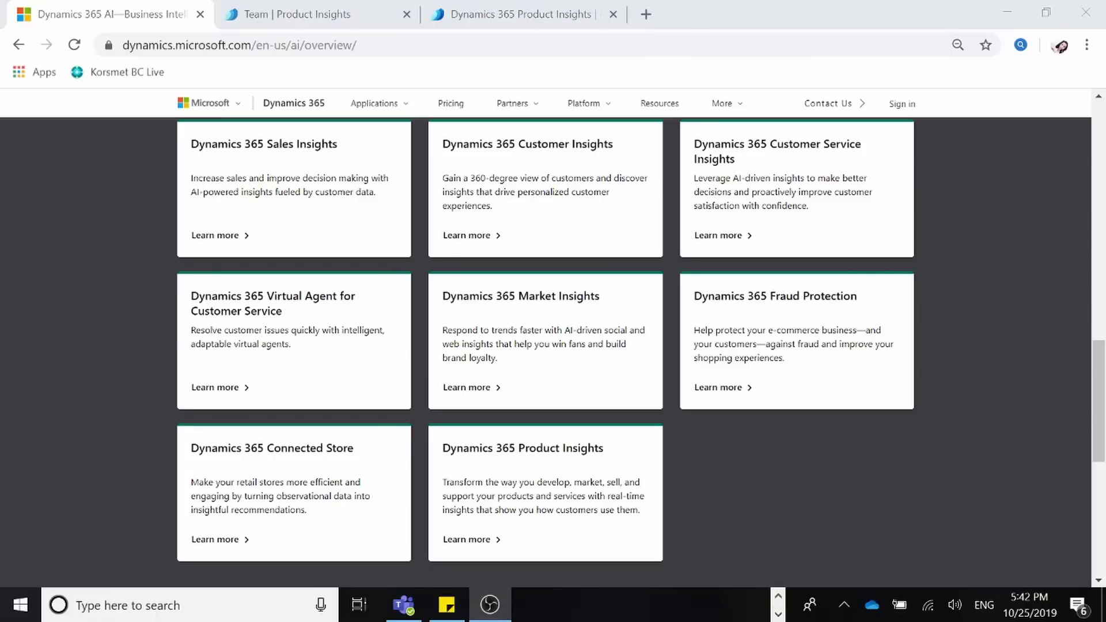